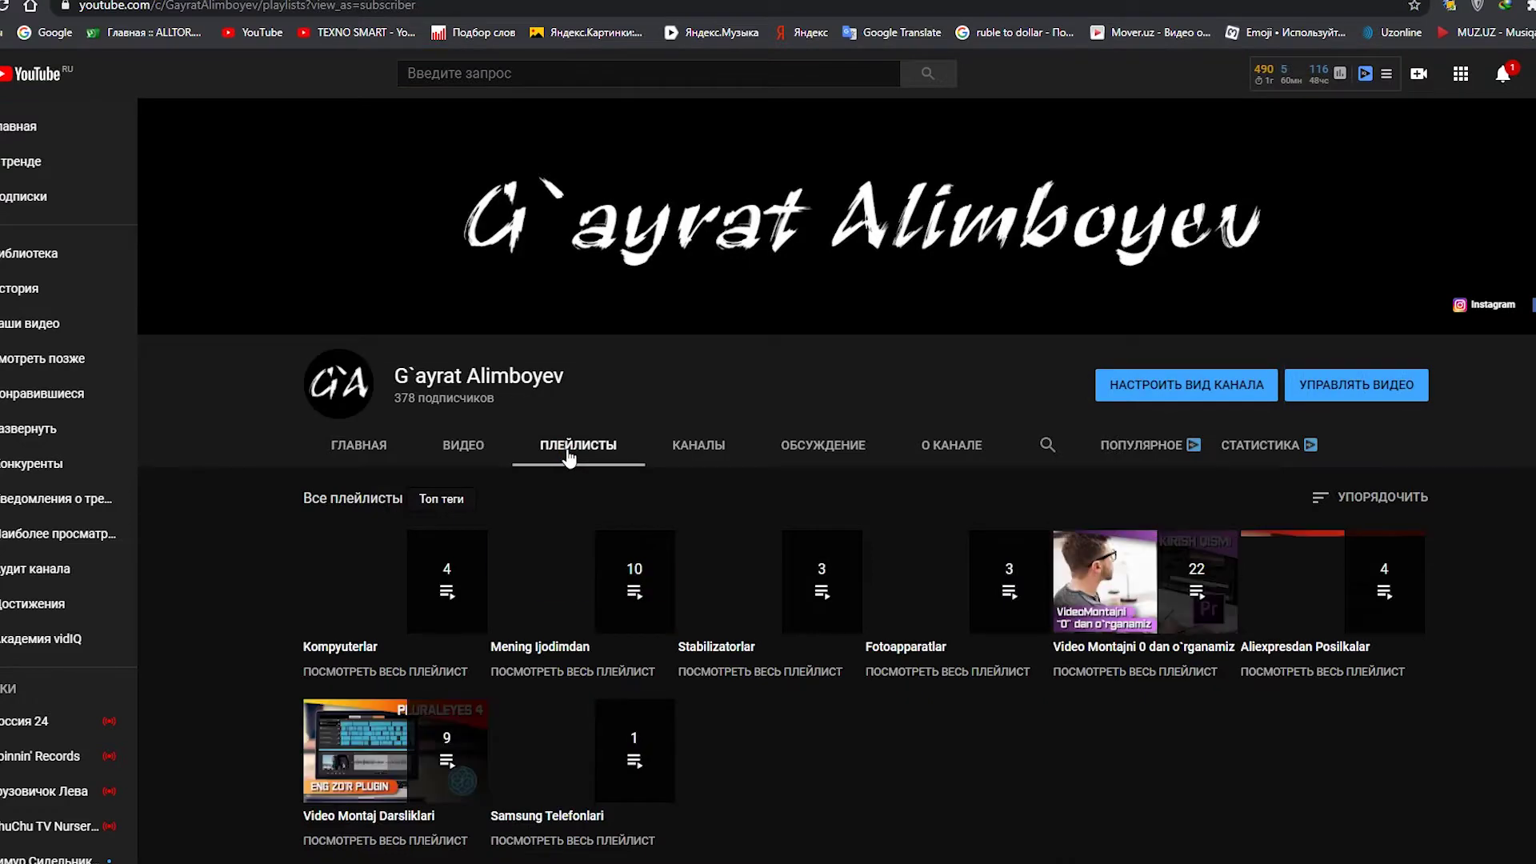
Scroll through the Video Montajni 0 dan o`rganamiz playlist to its effects and transitions lessons.
{"action": "scroll", "coordinate": [648, 512], "scroll_direction": "down", "scroll_amount": 1}
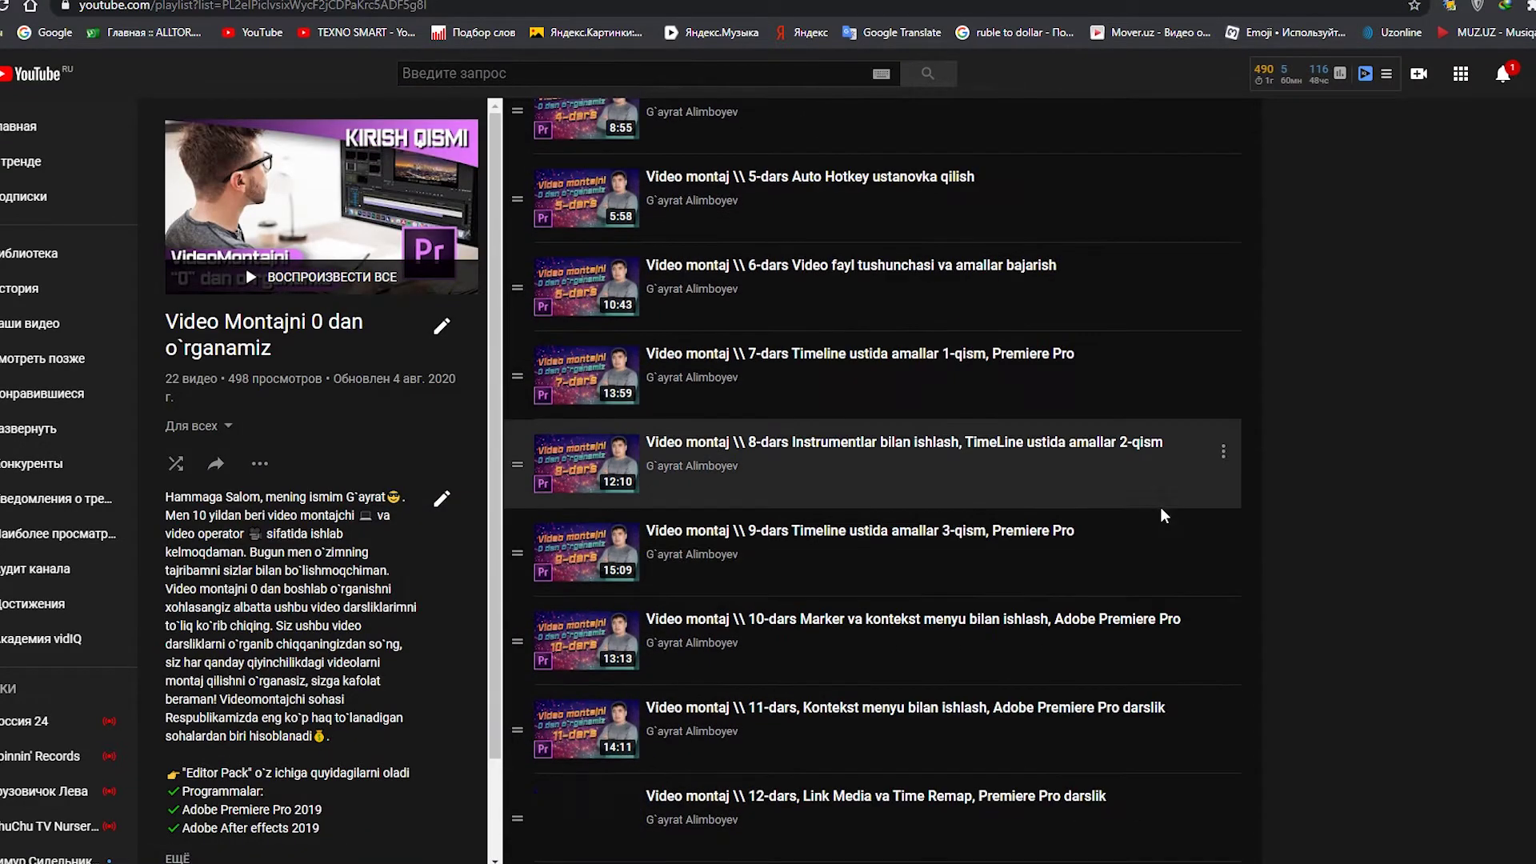
{"action": "scroll", "coordinate": [1165, 516], "scroll_direction": "down", "scroll_amount": 1}
{"action": "scroll", "coordinate": [1145, 516], "scroll_direction": "down", "scroll_amount": 1}
{"action": "scroll", "coordinate": [1136, 560], "scroll_direction": "down", "scroll_amount": 3}
{"action": "scroll", "coordinate": [1136, 567], "scroll_direction": "down", "scroll_amount": 3}
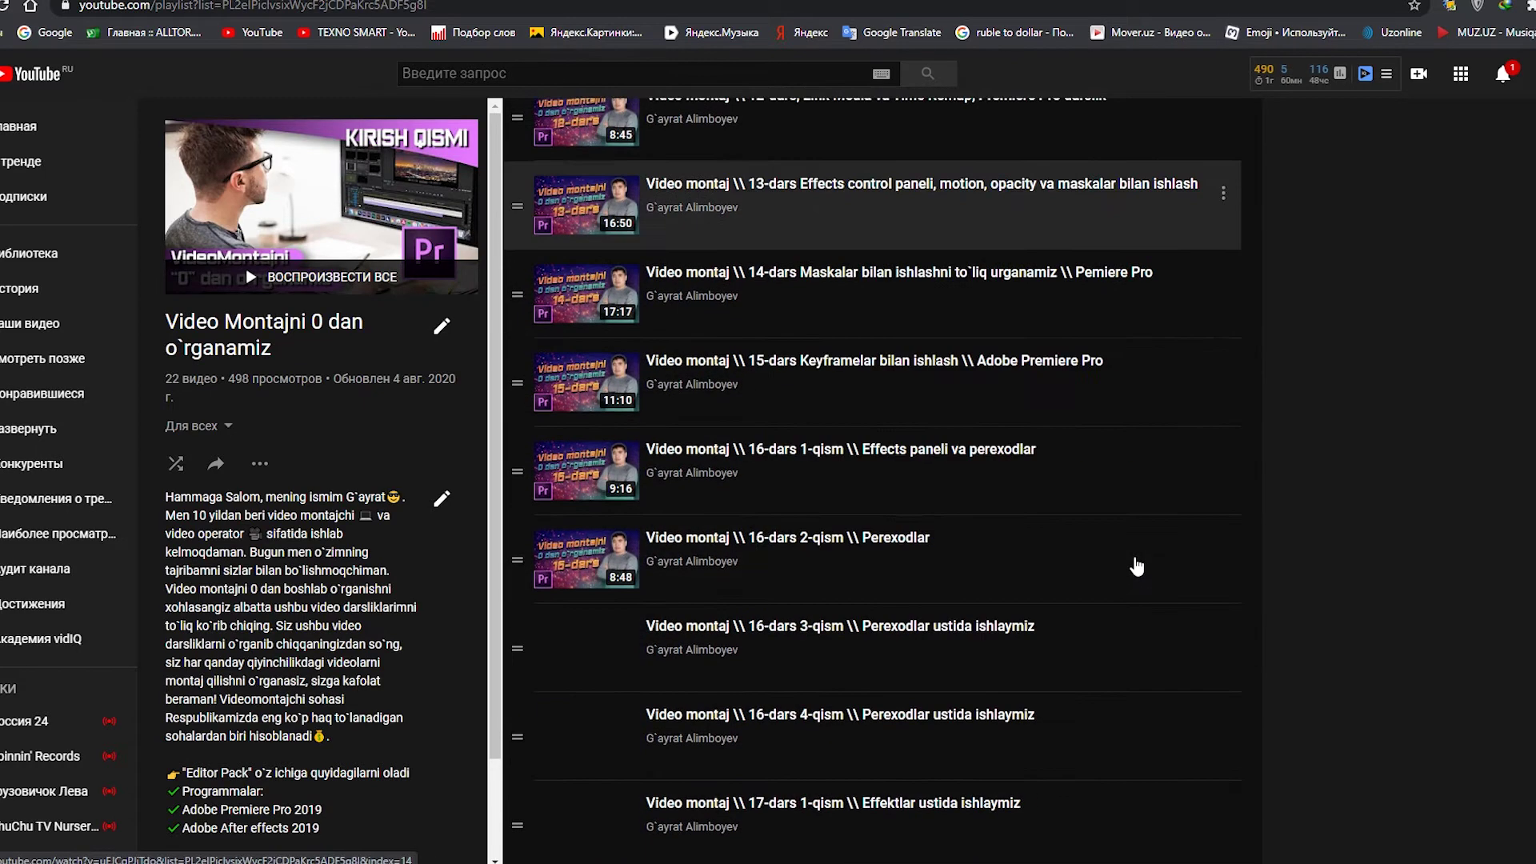
{"action": "scroll", "coordinate": [1153, 664], "scroll_direction": "down", "scroll_amount": 1}
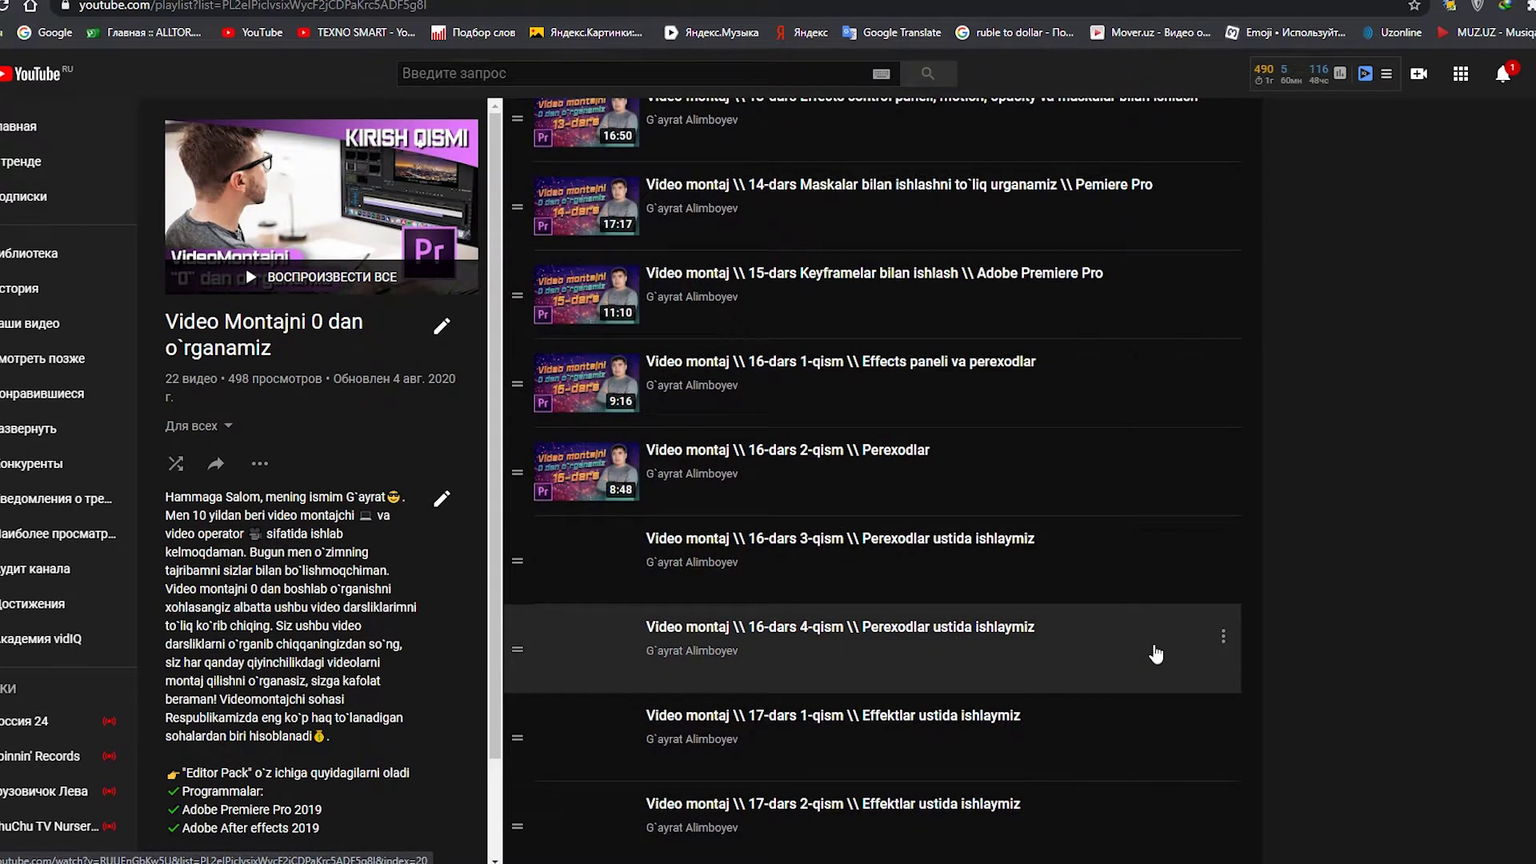
{"action": "scroll", "coordinate": [1157, 653], "scroll_direction": "up", "scroll_amount": 6}
{"action": "scroll", "coordinate": [1161, 641], "scroll_direction": "up", "scroll_amount": 7}
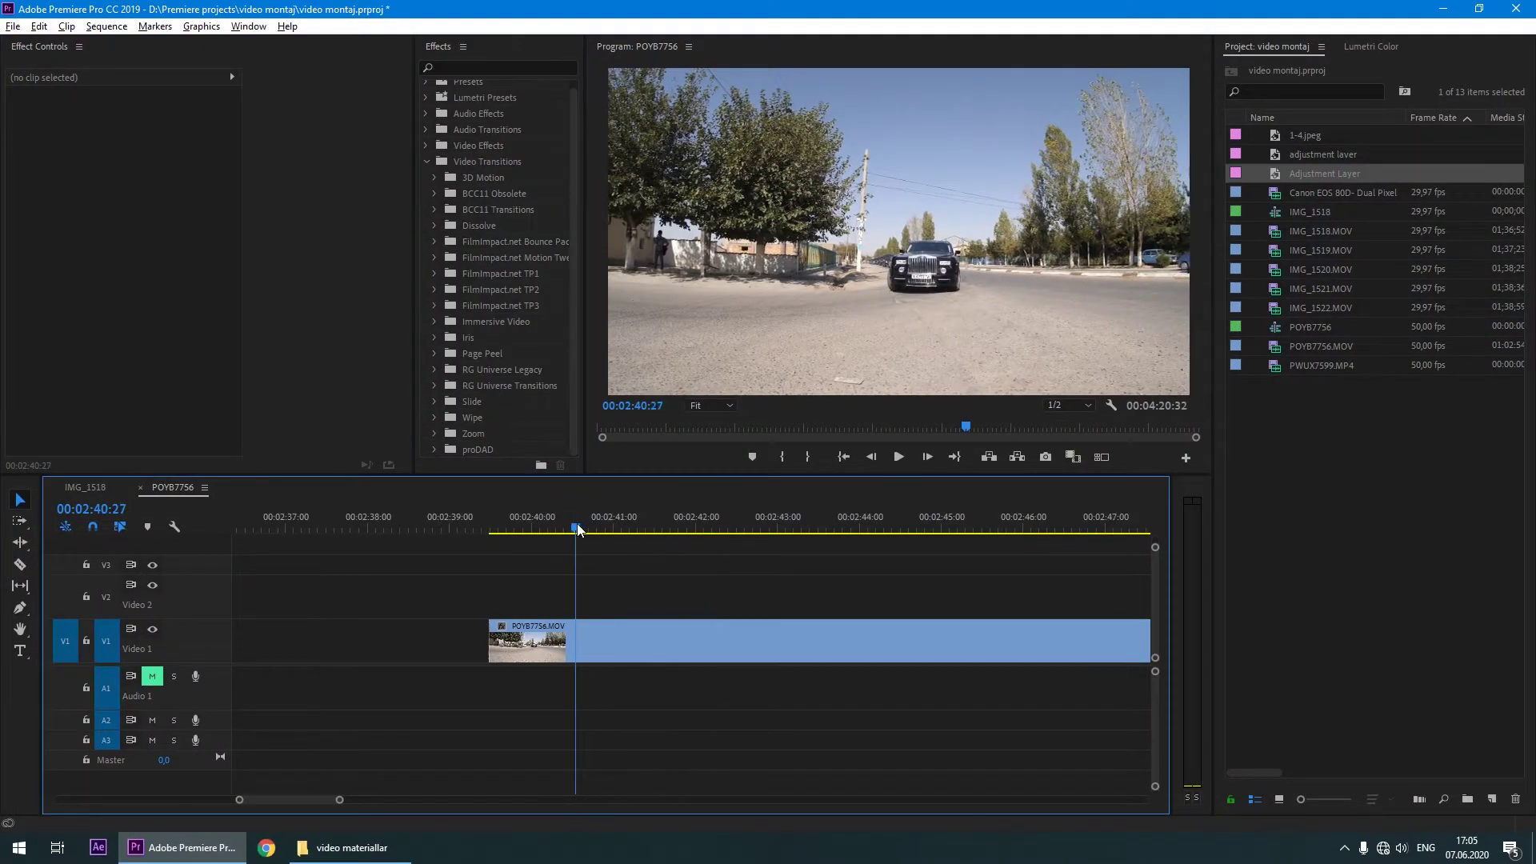
Collapse Video Transitions, expand the Video Effects categories, and select the POYB7756.MOV car clip.
{"action": "left_click", "coordinate": [427, 162]}
{"action": "left_click", "coordinate": [427, 170]}
{"action": "left_click_drag", "start_coordinate": [571, 185], "coordinate": [573, 247]}
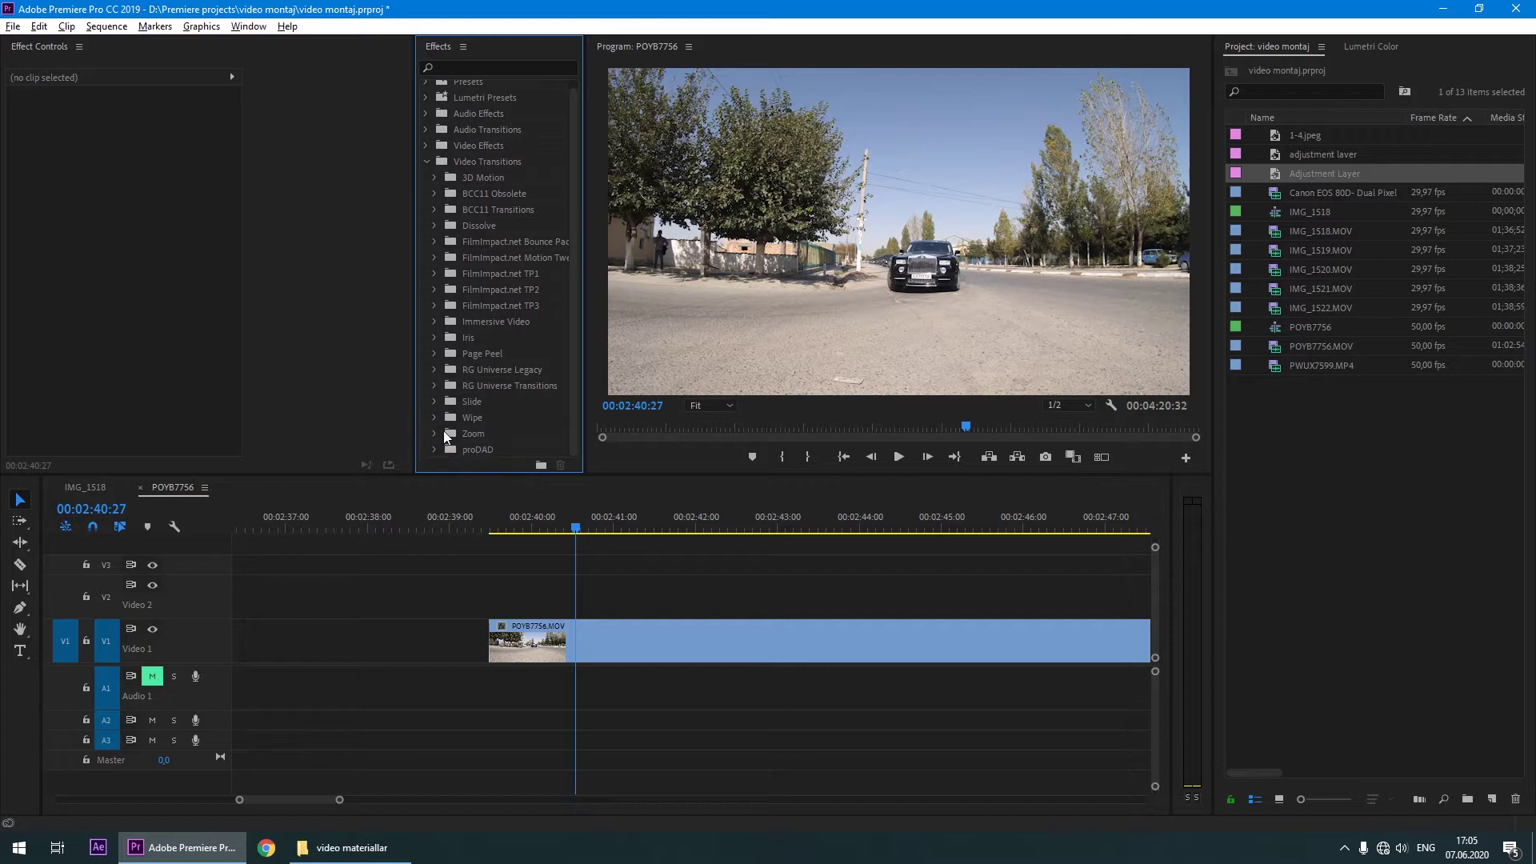
{"action": "left_click", "coordinate": [427, 162]}
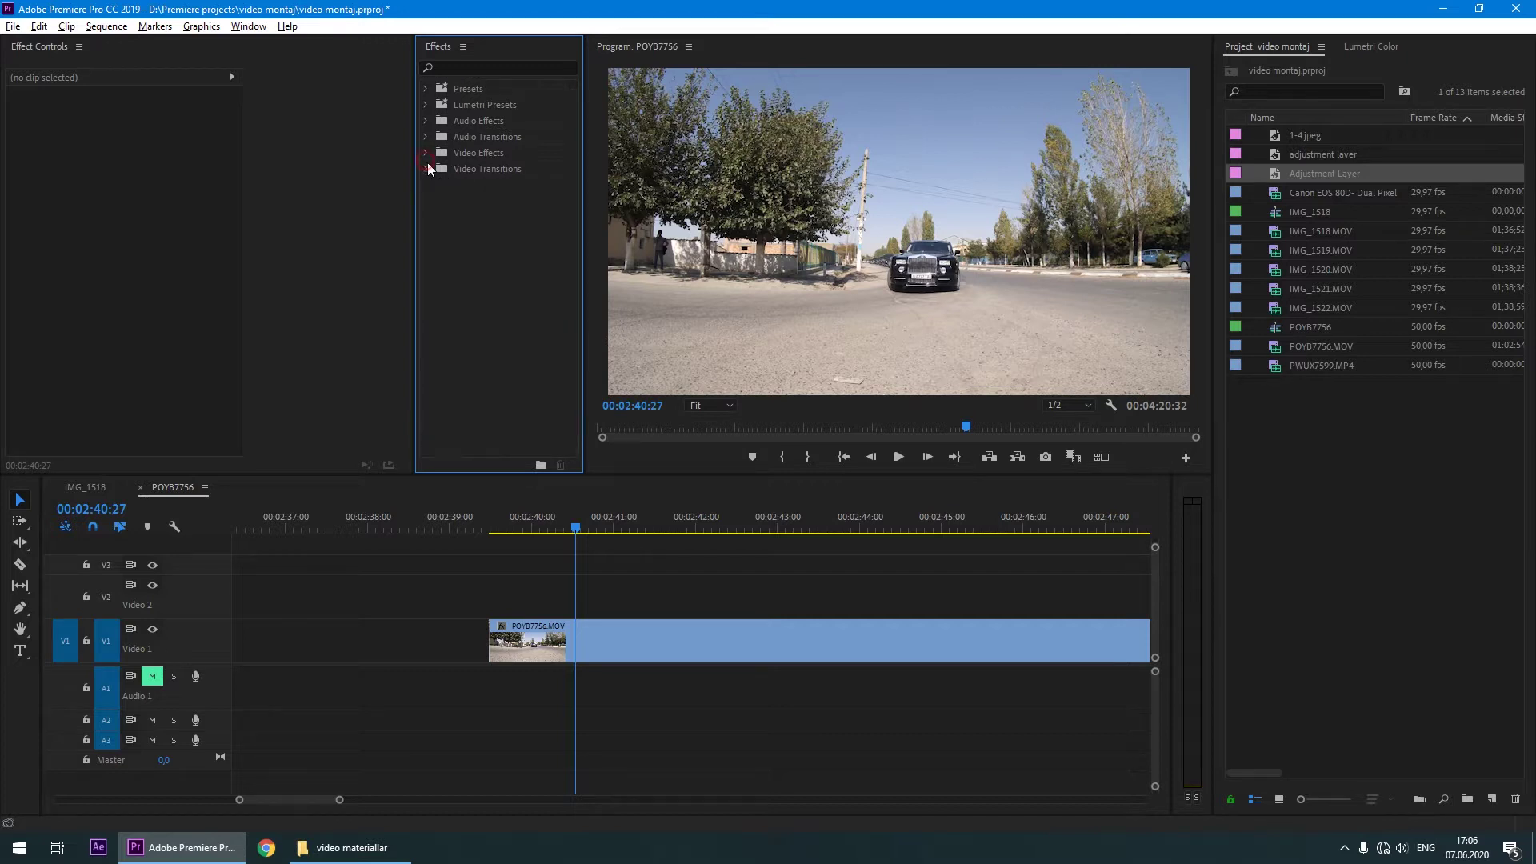
{"action": "left_click", "coordinate": [427, 152]}
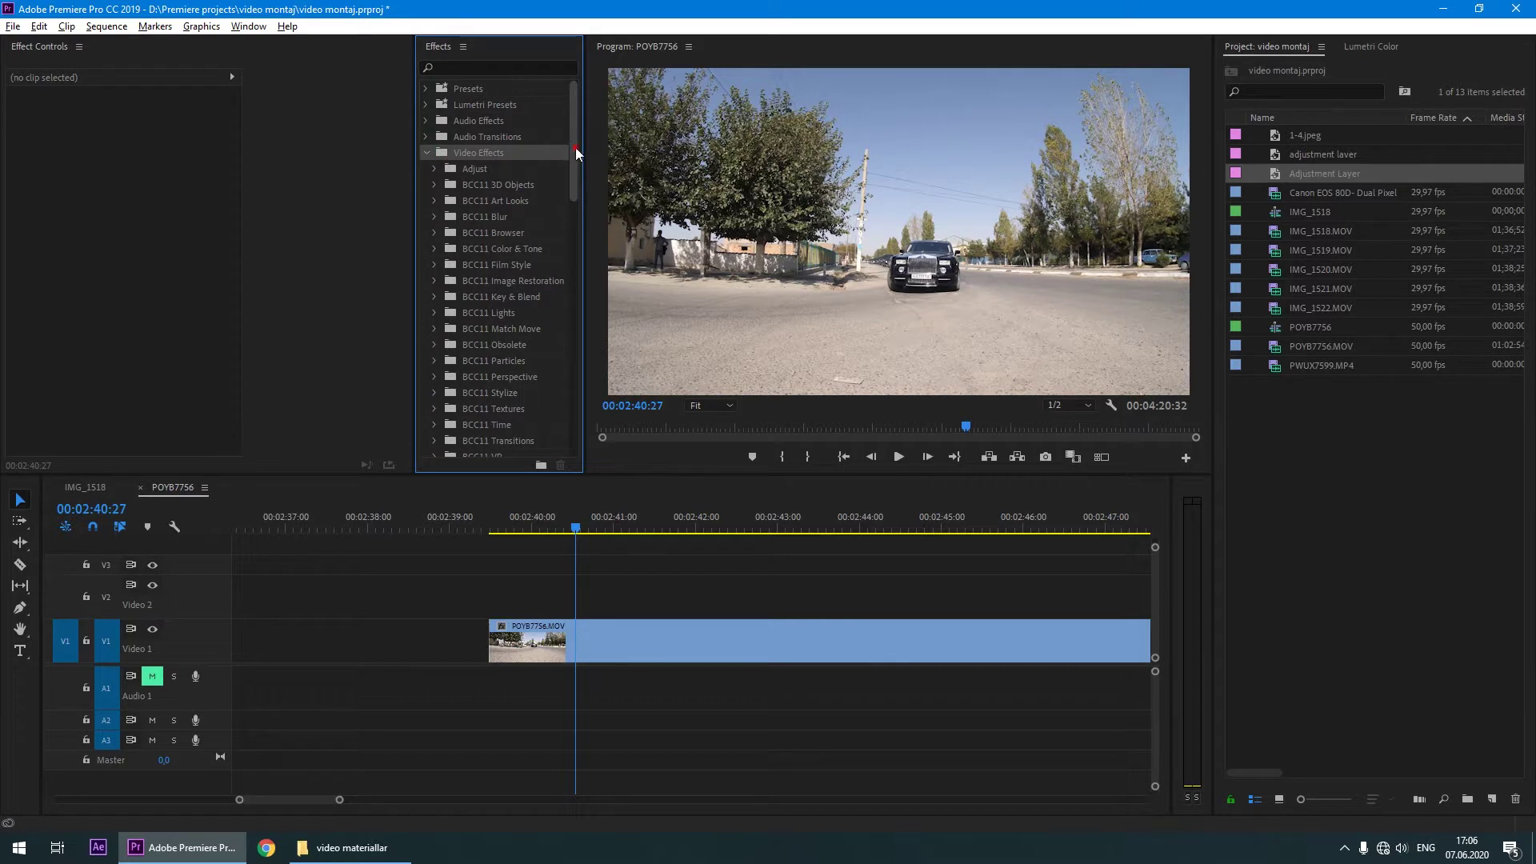
{"action": "left_click_drag", "start_coordinate": [574, 147], "coordinate": [583, 401]}
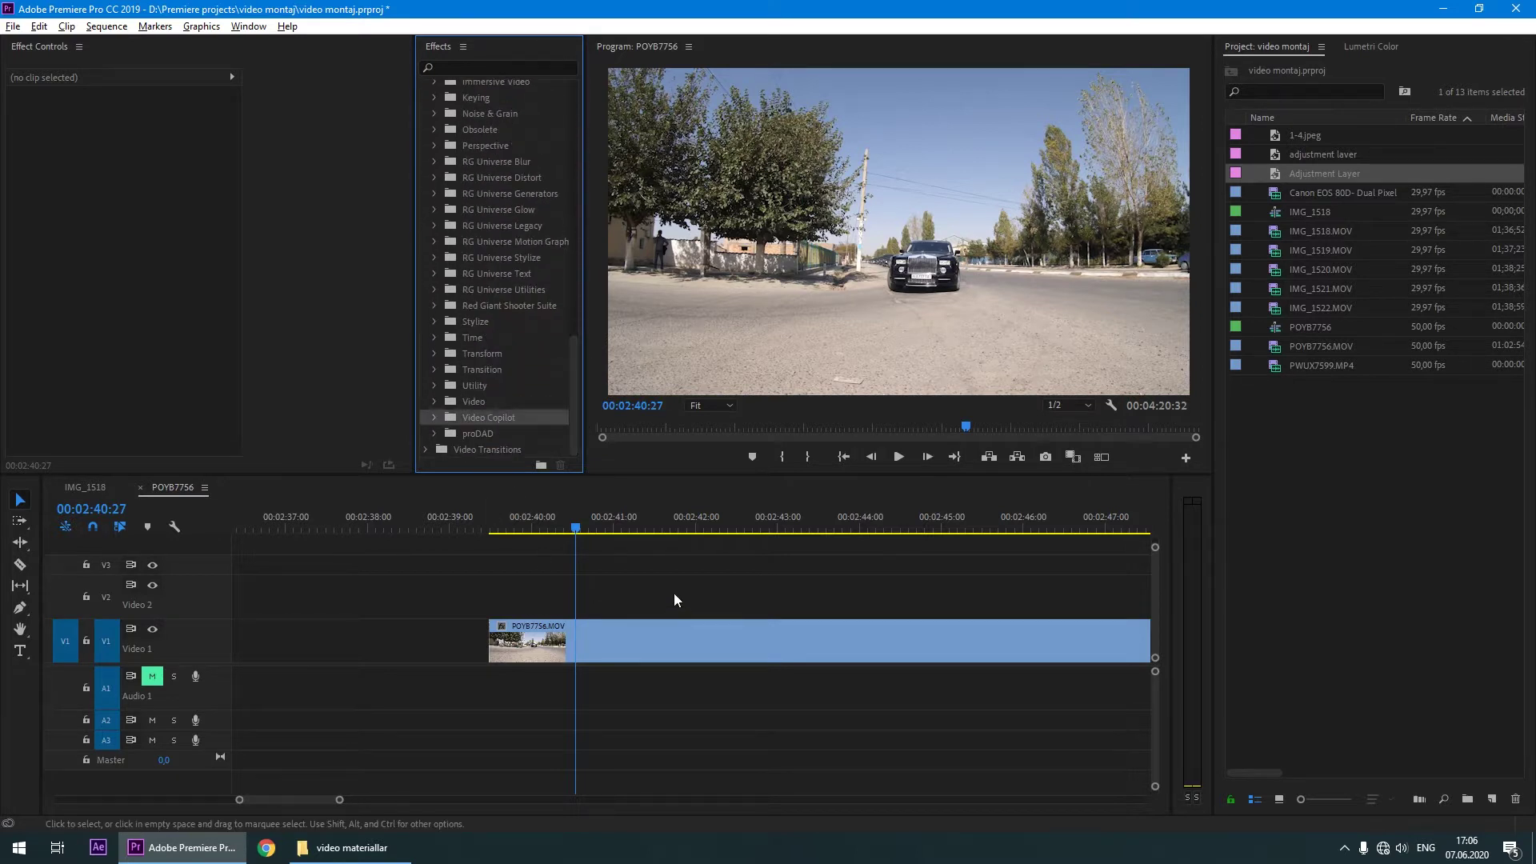
{"action": "left_click", "coordinate": [549, 653]}
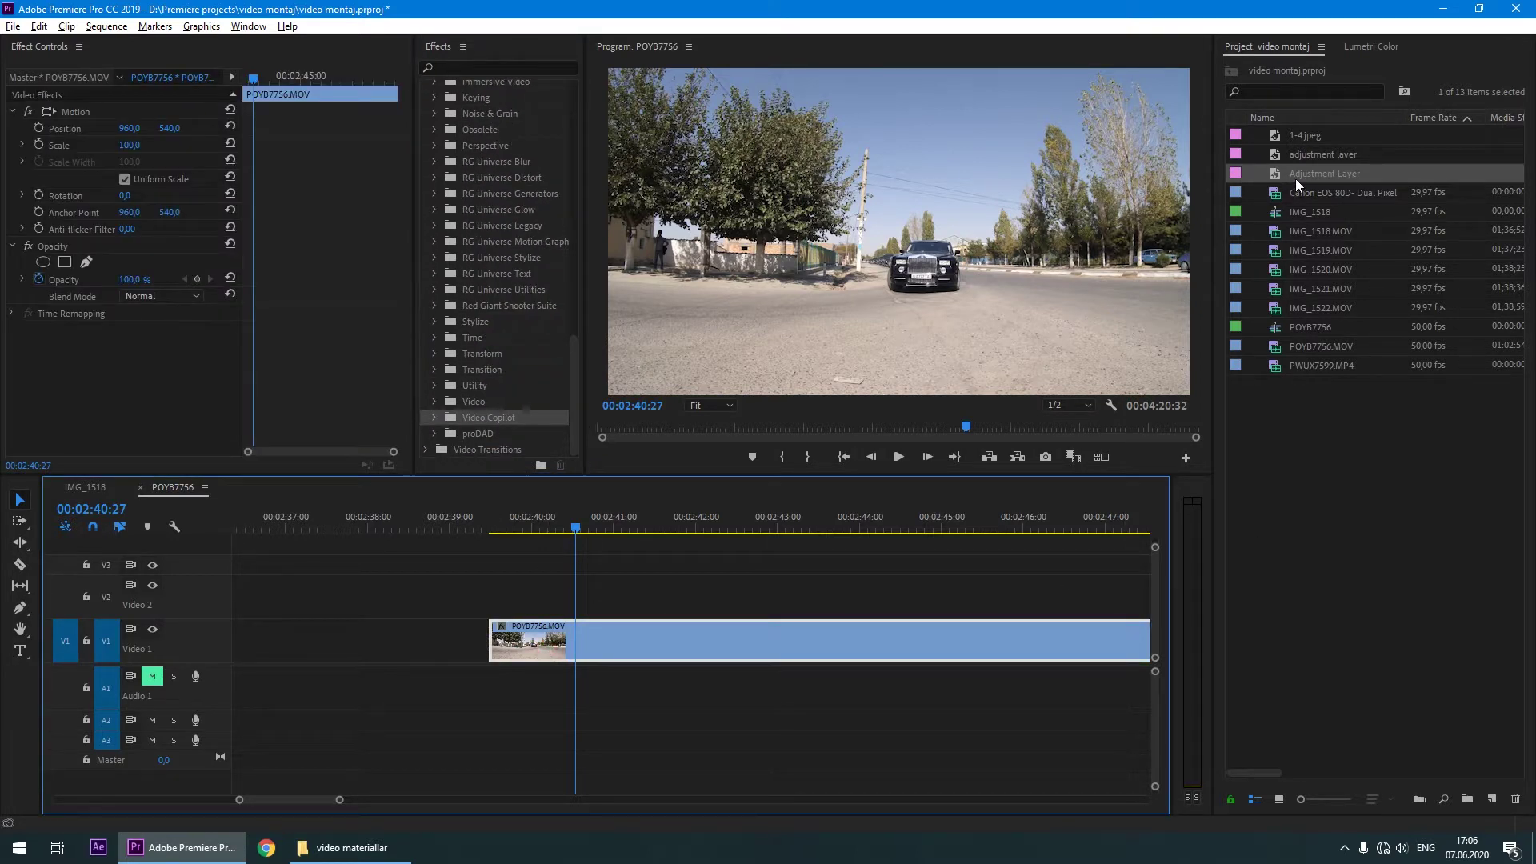
Put an Adjustment Layer on Video 2 with Video Copilot Twitch, Light enabled, and preview it.
{"action": "left_click_drag", "start_coordinate": [1298, 186], "coordinate": [500, 596]}
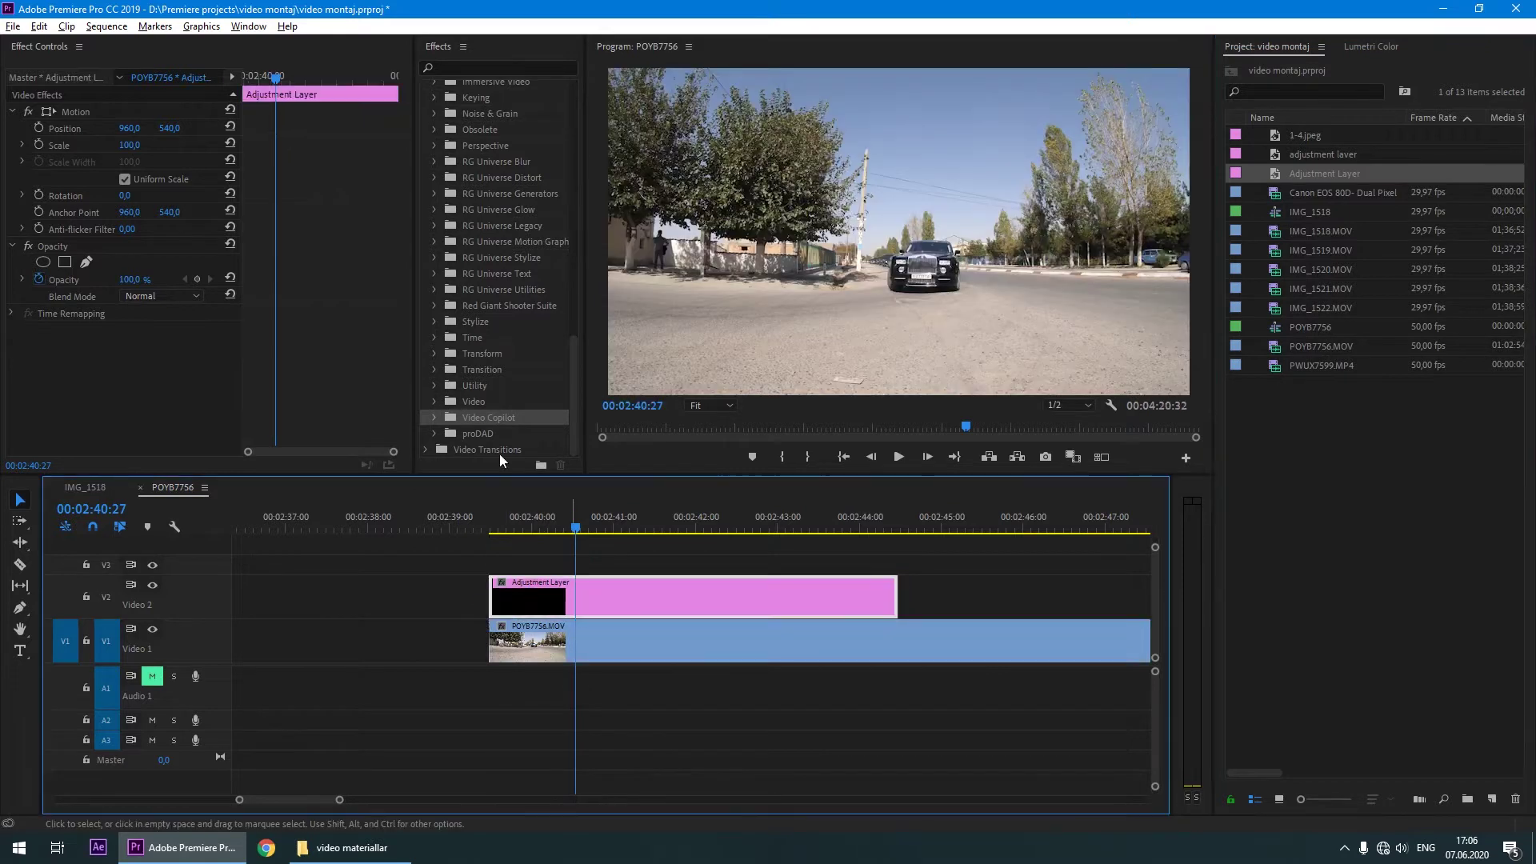
{"action": "left_click", "coordinate": [434, 416]}
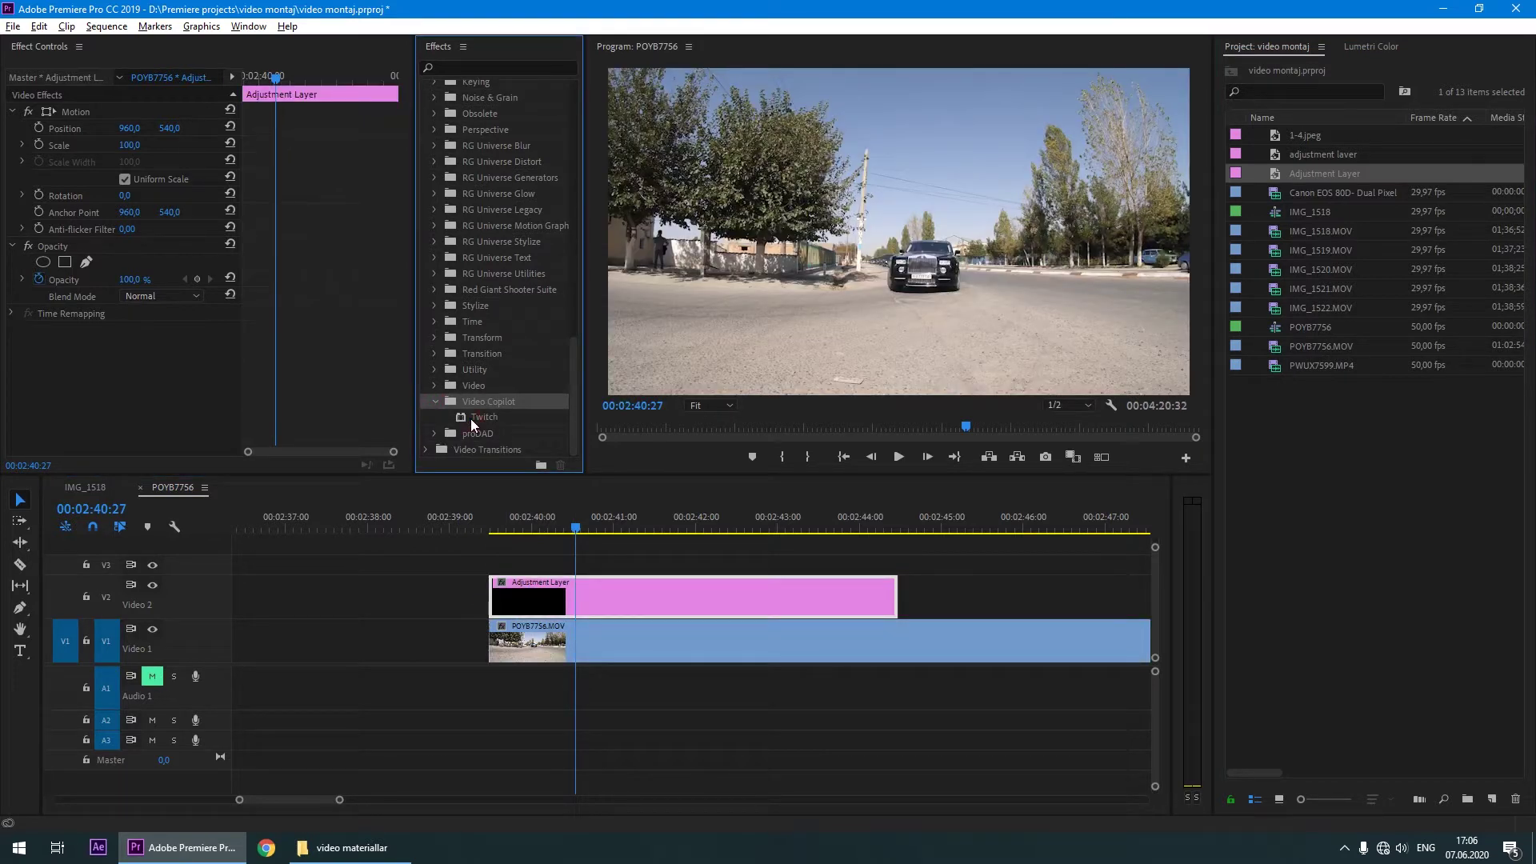
{"action": "left_click_drag", "start_coordinate": [470, 418], "coordinate": [608, 597]}
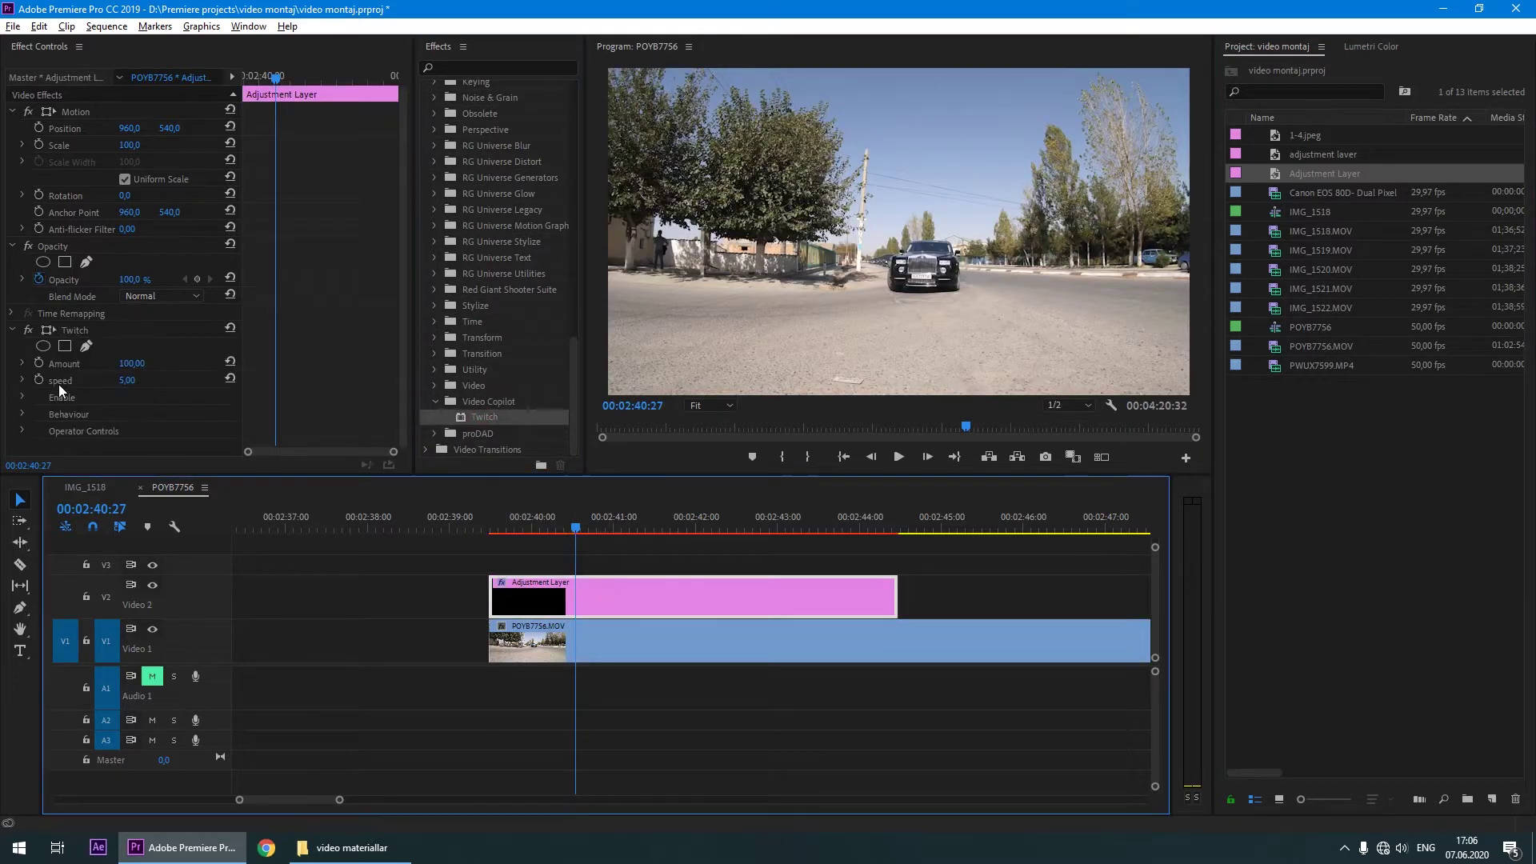
{"action": "left_click", "coordinate": [20, 400]}
{"action": "scroll", "coordinate": [27, 420], "scroll_direction": "down", "scroll_amount": 2}
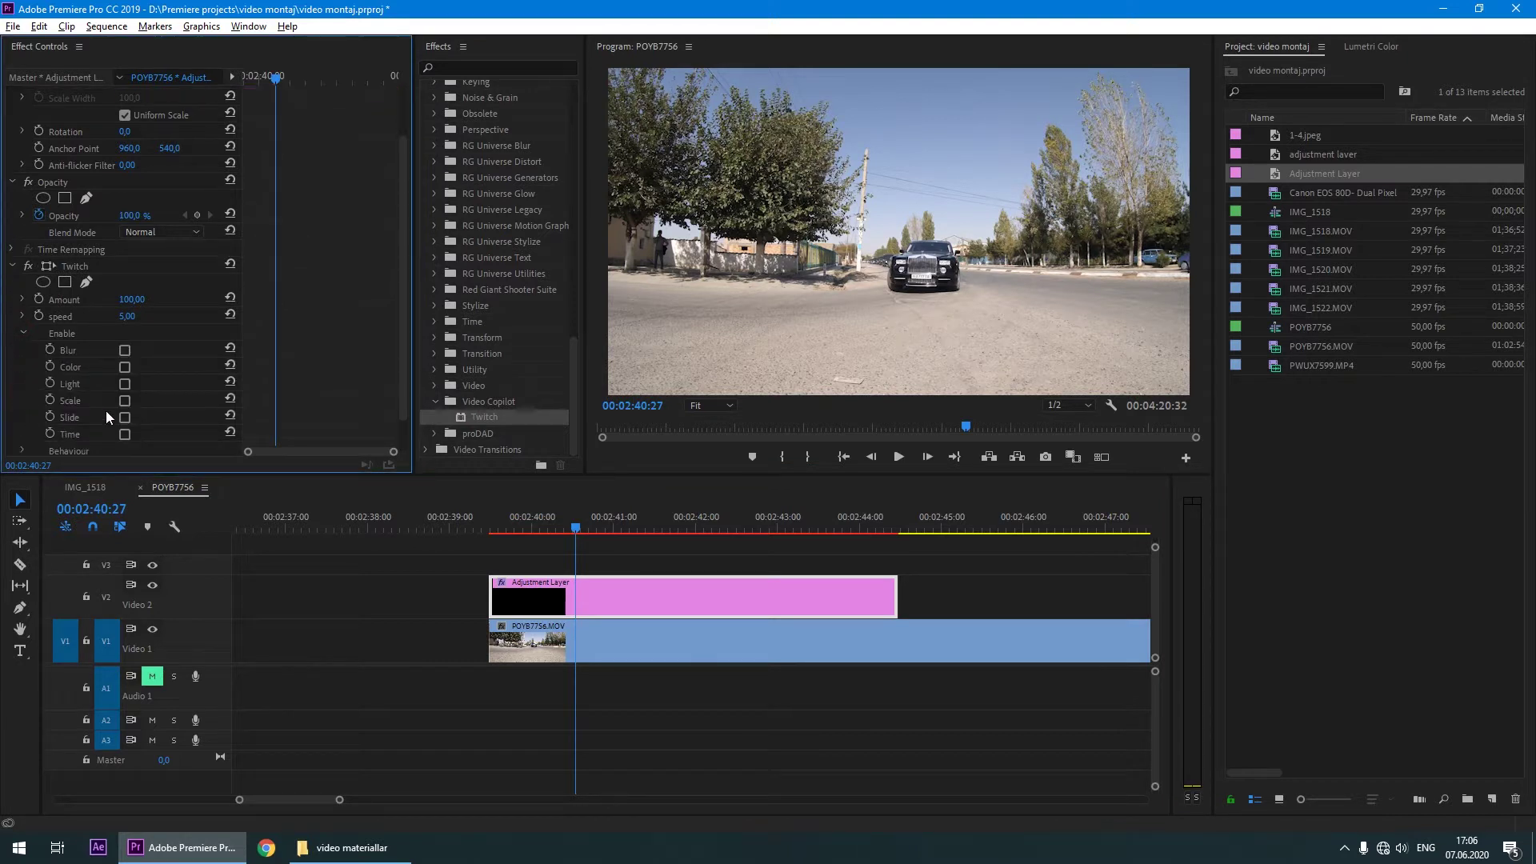
{"action": "left_click", "coordinate": [671, 546]}
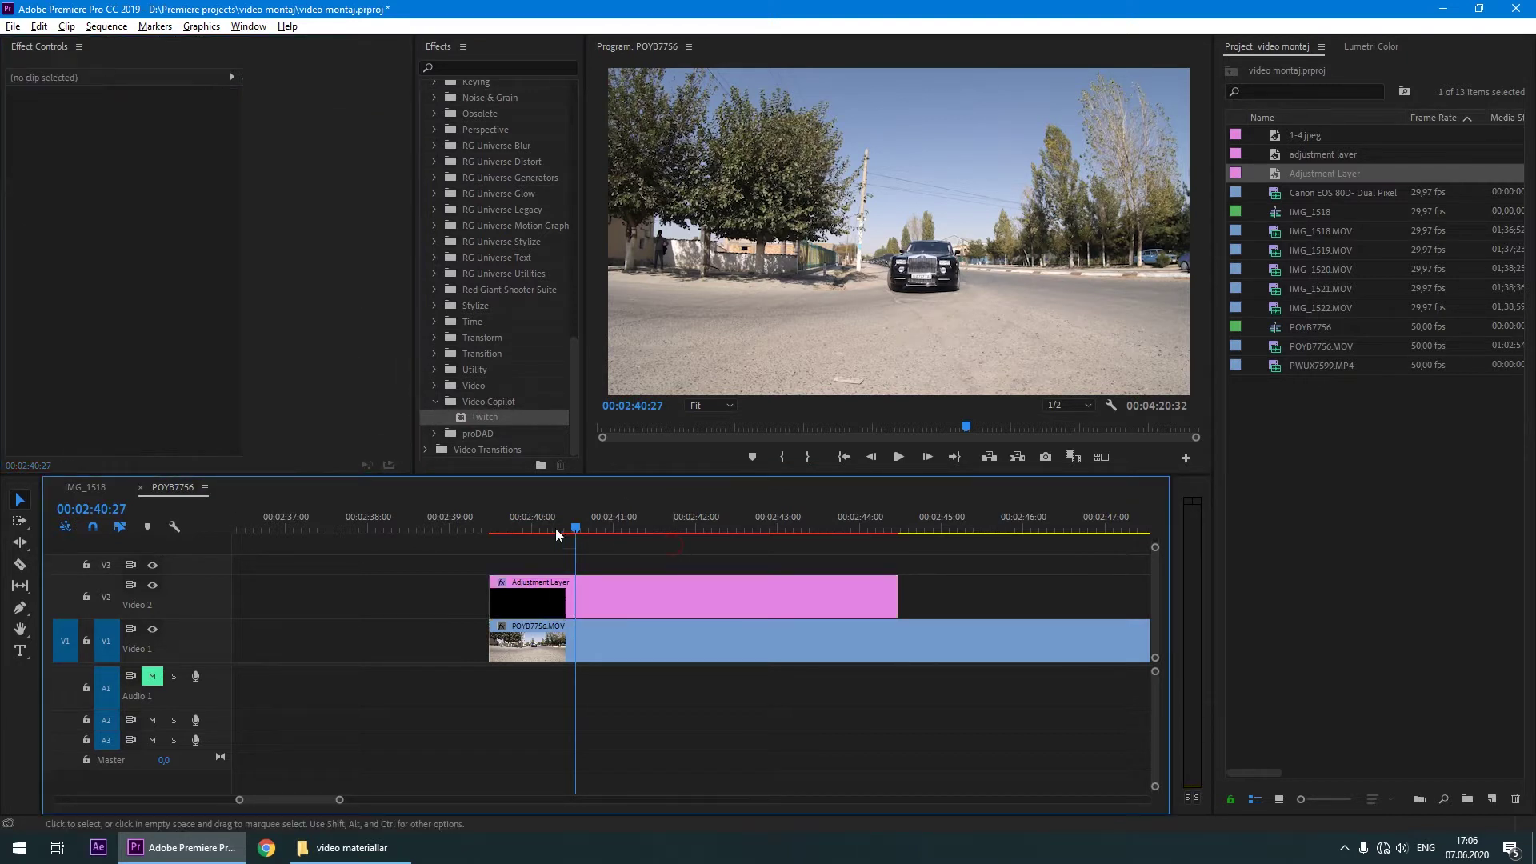
{"action": "key", "text": "space"}
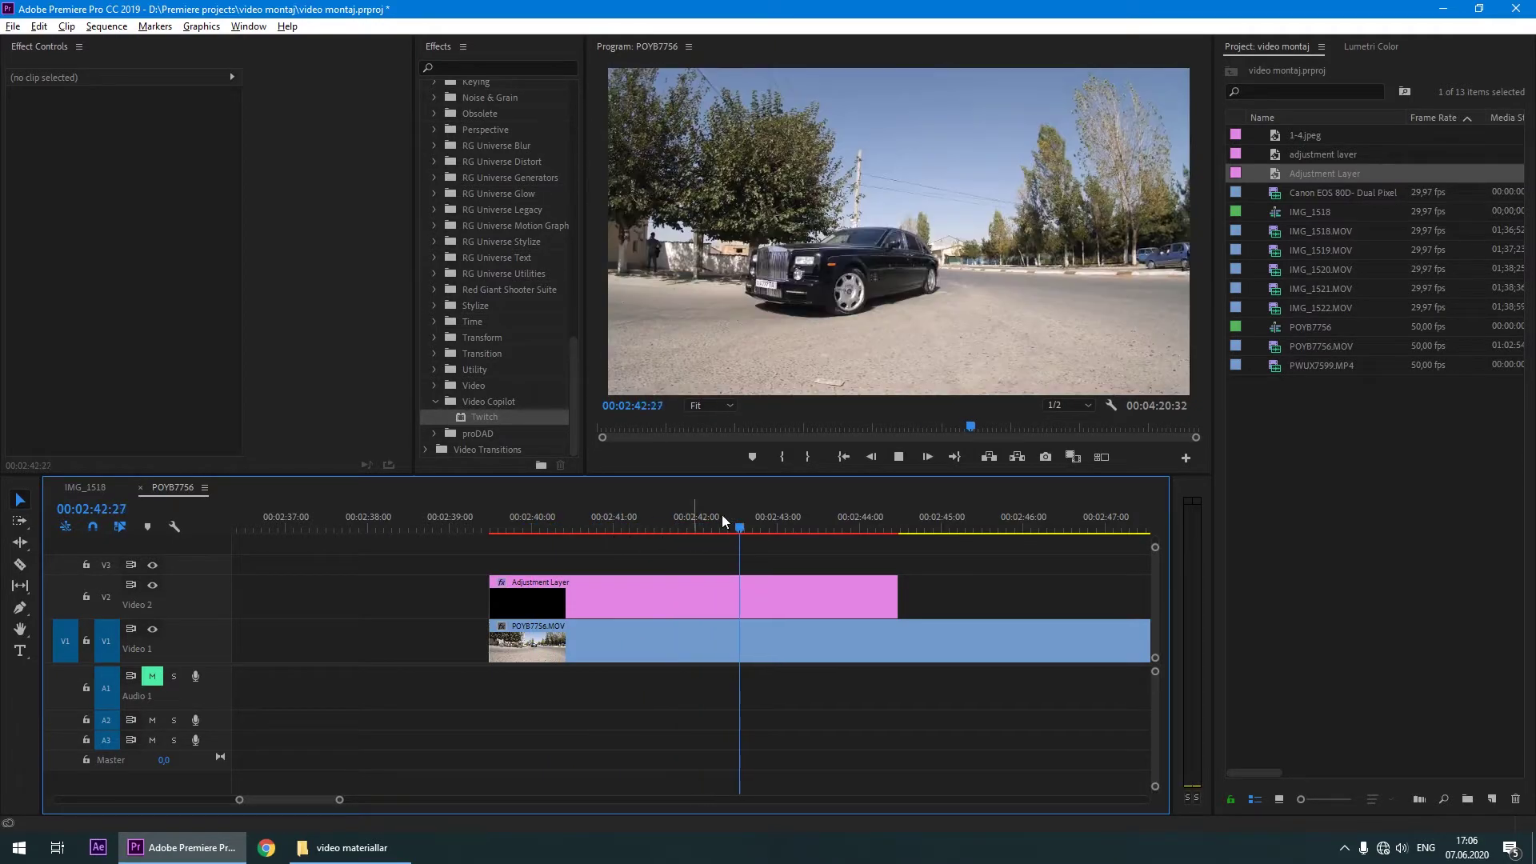
{"action": "left_click_drag", "start_coordinate": [863, 526], "coordinate": [592, 588]}
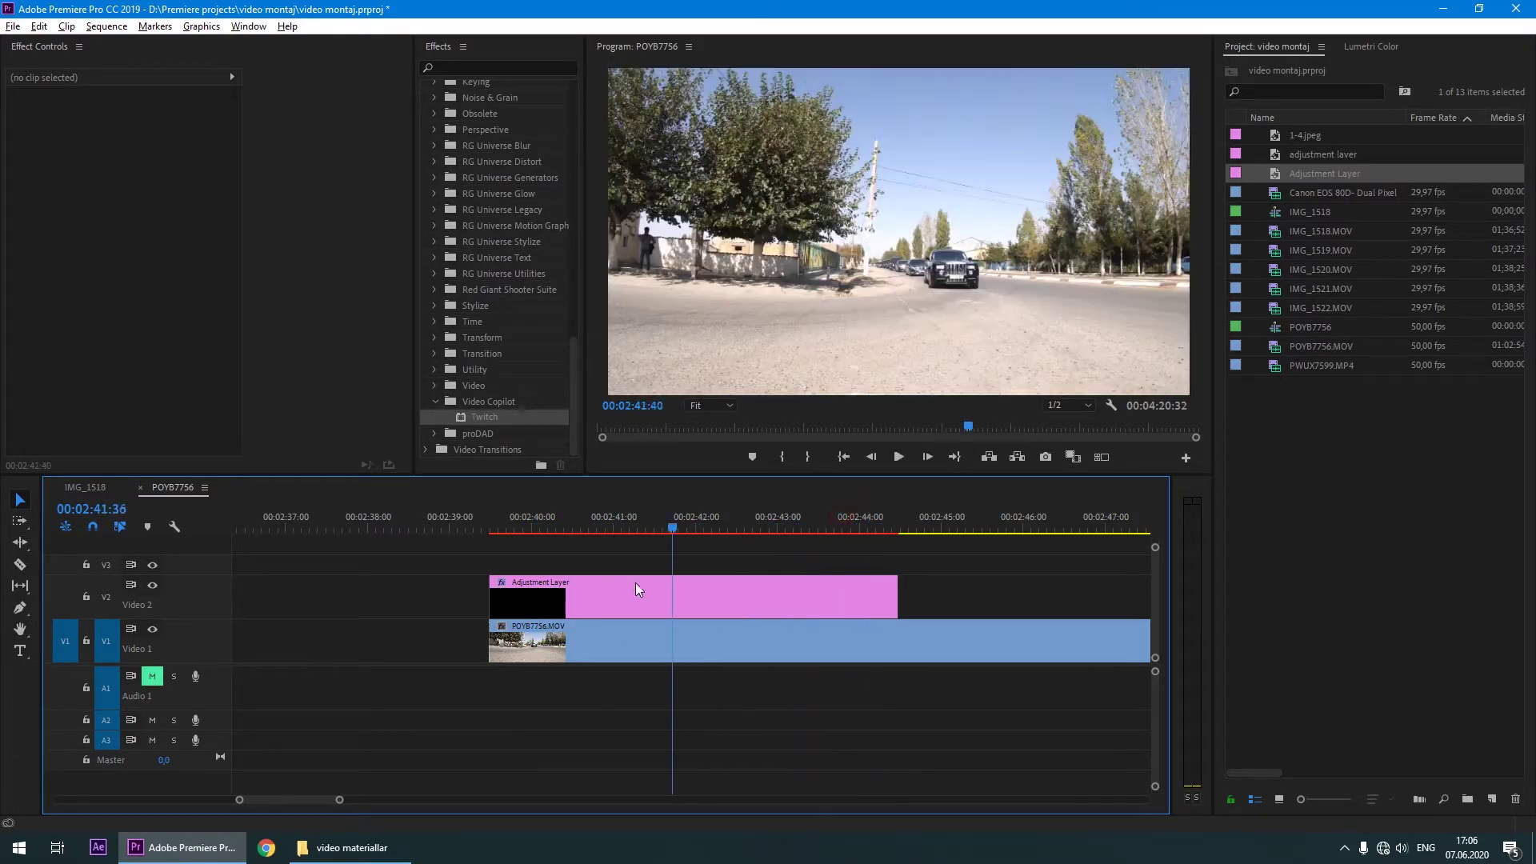
Delete the Twitch adjustment layer from Video 2, leaving only the car clip.
{"action": "left_click", "coordinate": [599, 602]}
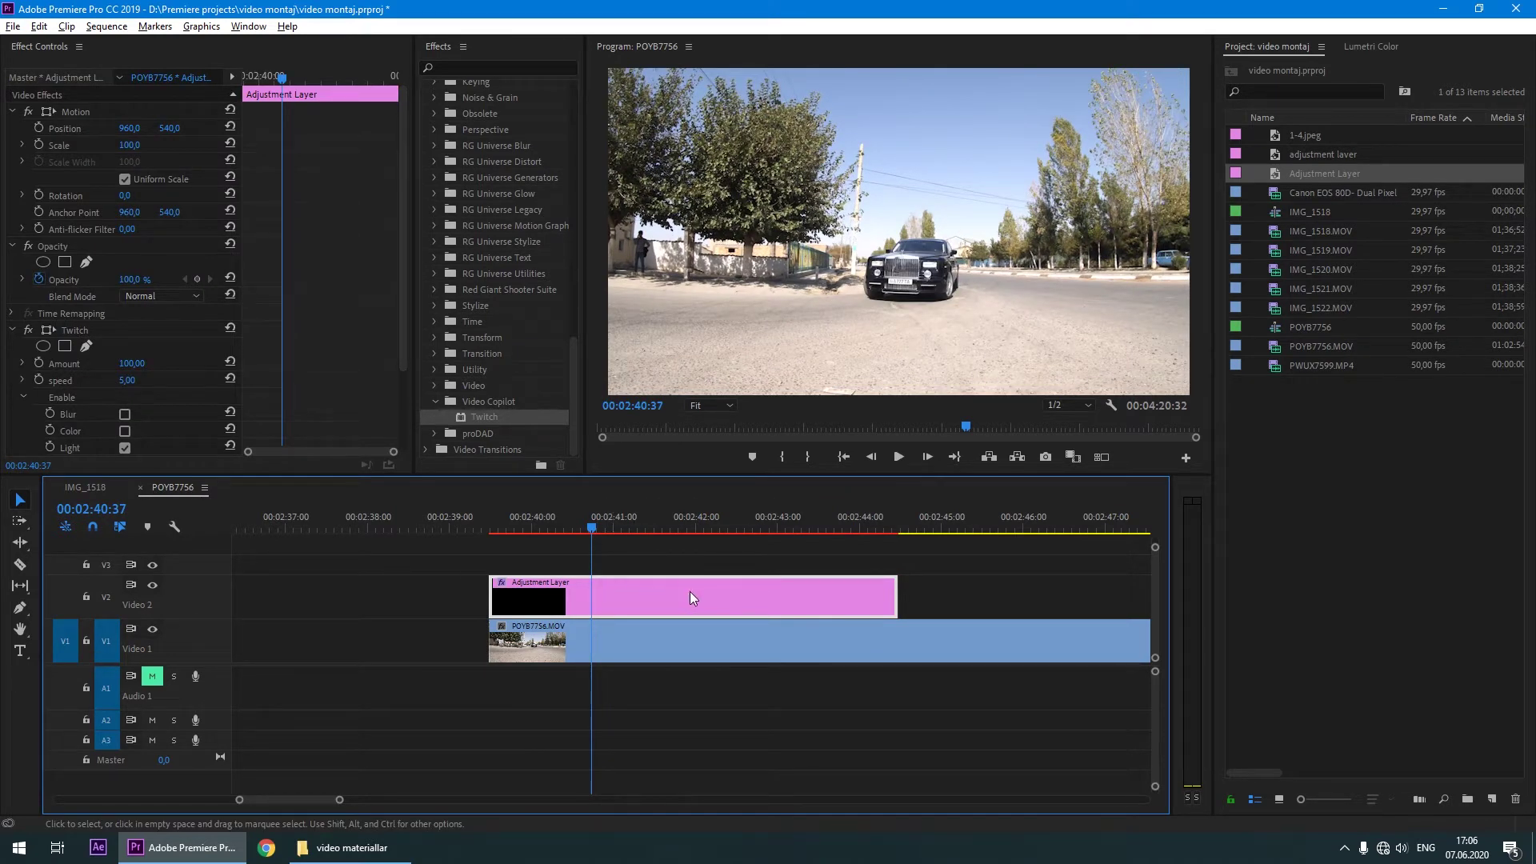
{"action": "left_click", "coordinate": [616, 610]}
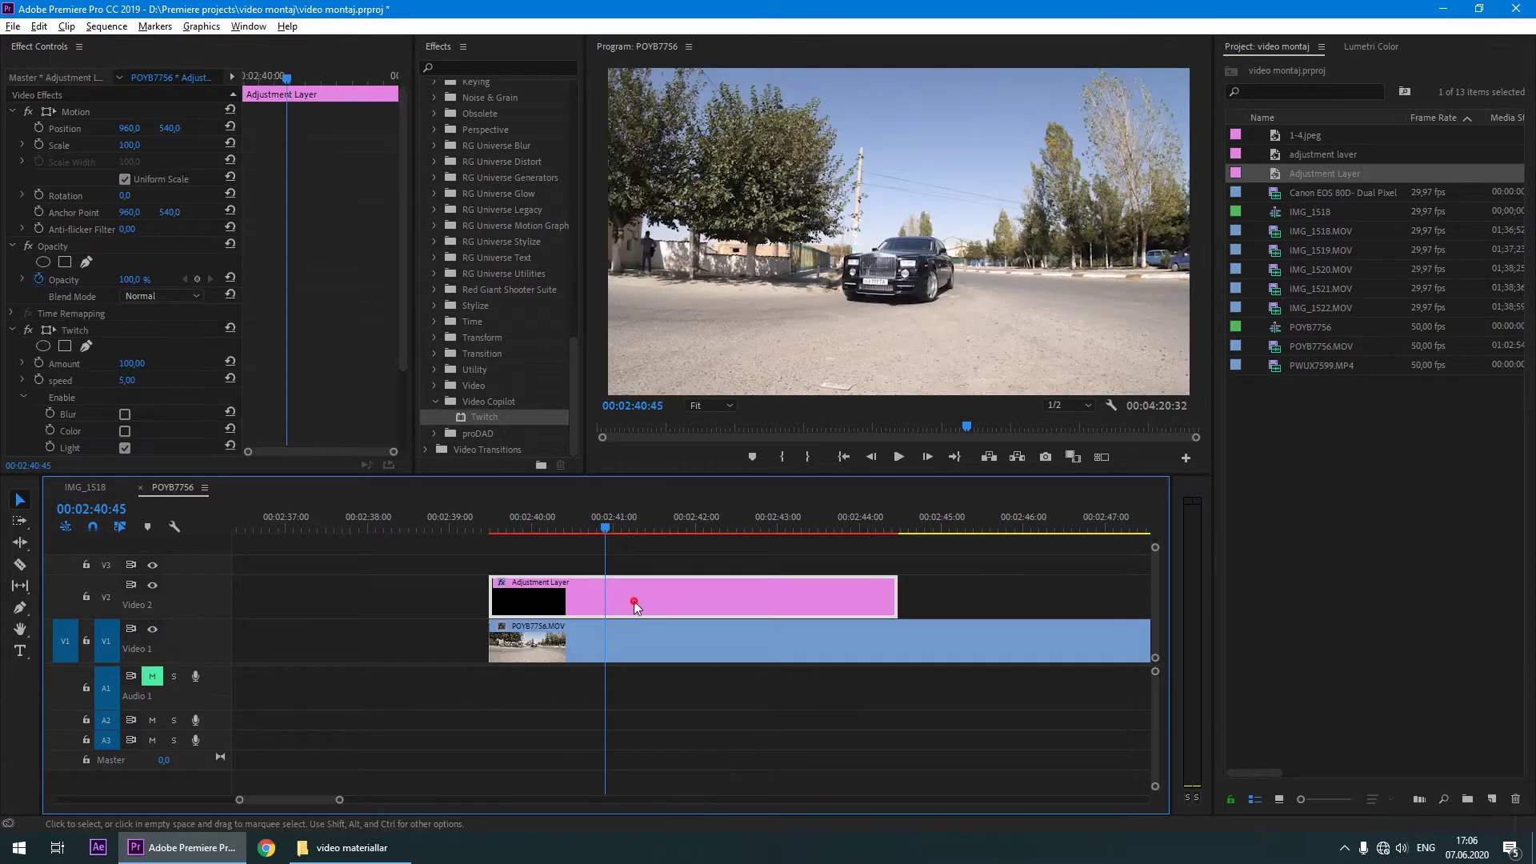
{"action": "key", "text": "Delete"}
{"action": "left_click", "coordinate": [610, 638]}
{"action": "left_click_drag", "start_coordinate": [606, 528], "coordinate": [559, 626]}
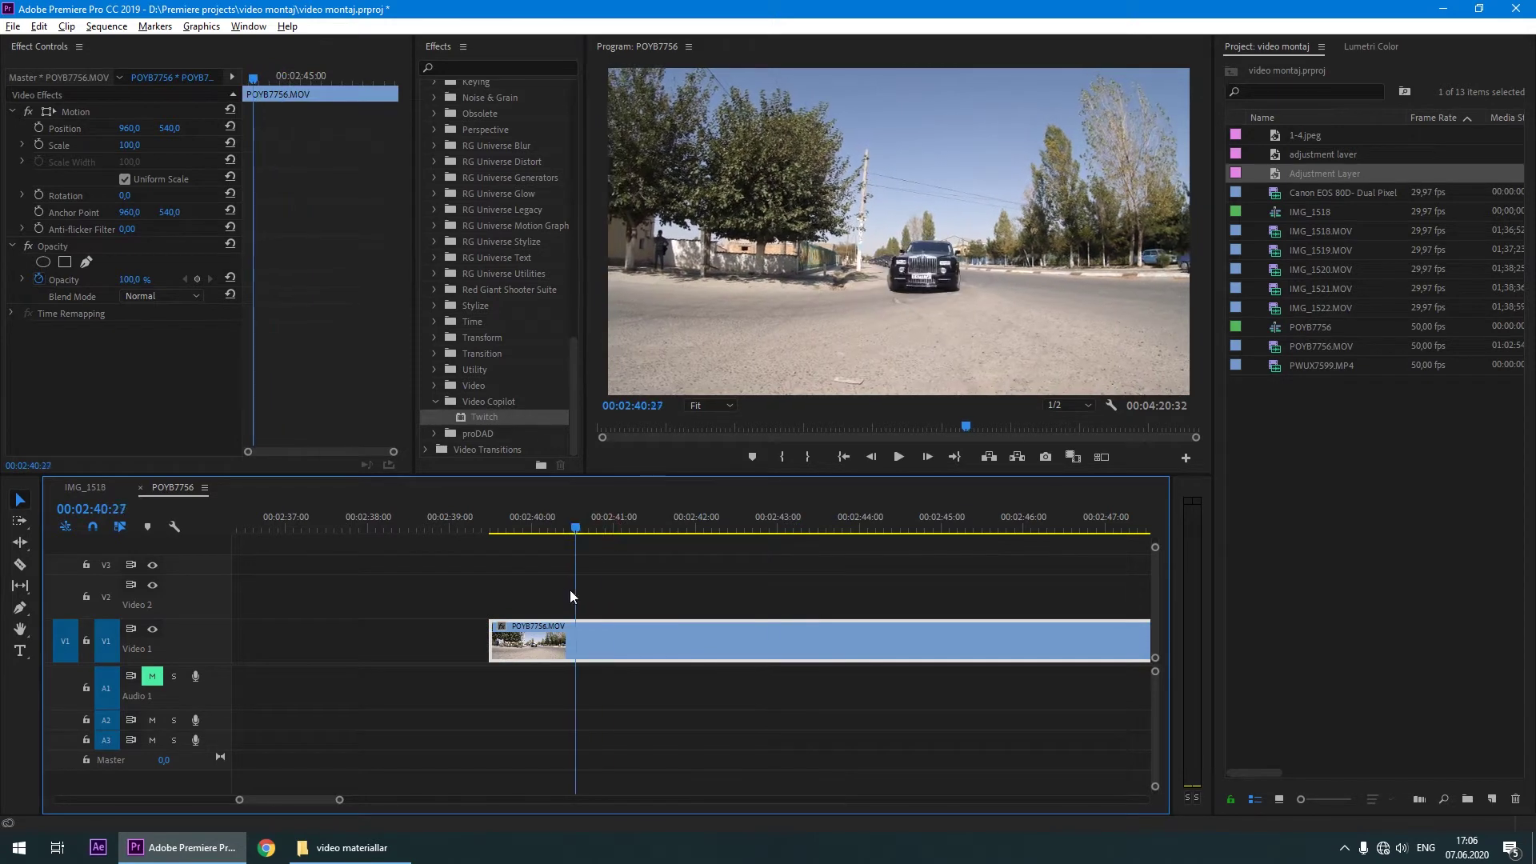
Apply Video Copilot Twitch directly to the POYB7756.MOV clip on Video 1.
{"action": "left_click", "coordinate": [559, 625]}
{"action": "scroll", "coordinate": [564, 625], "scroll_direction": "down", "scroll_amount": 1}
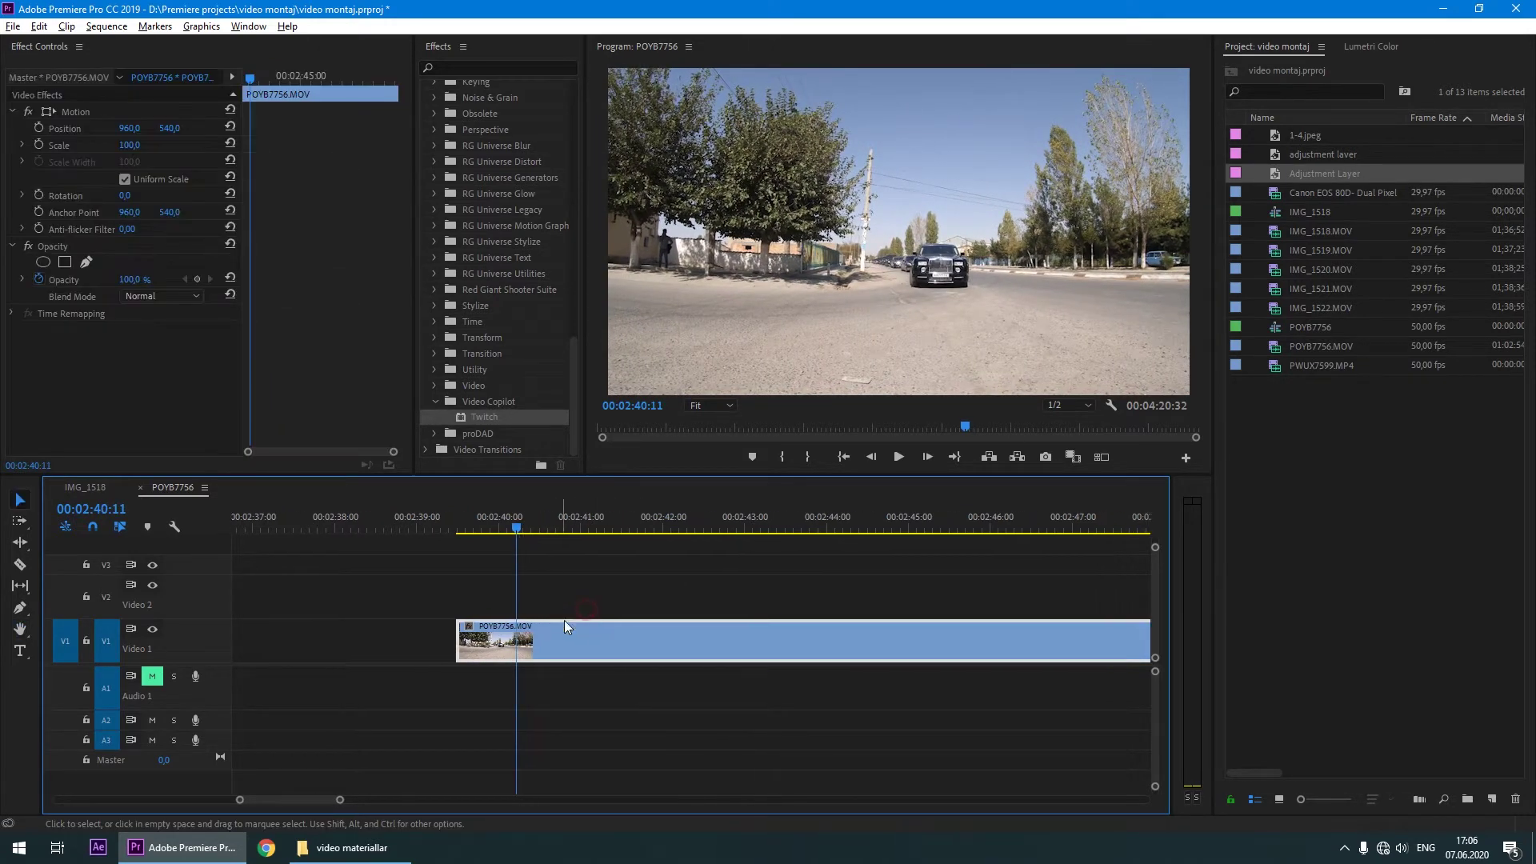
{"action": "left_click", "coordinate": [492, 401]}
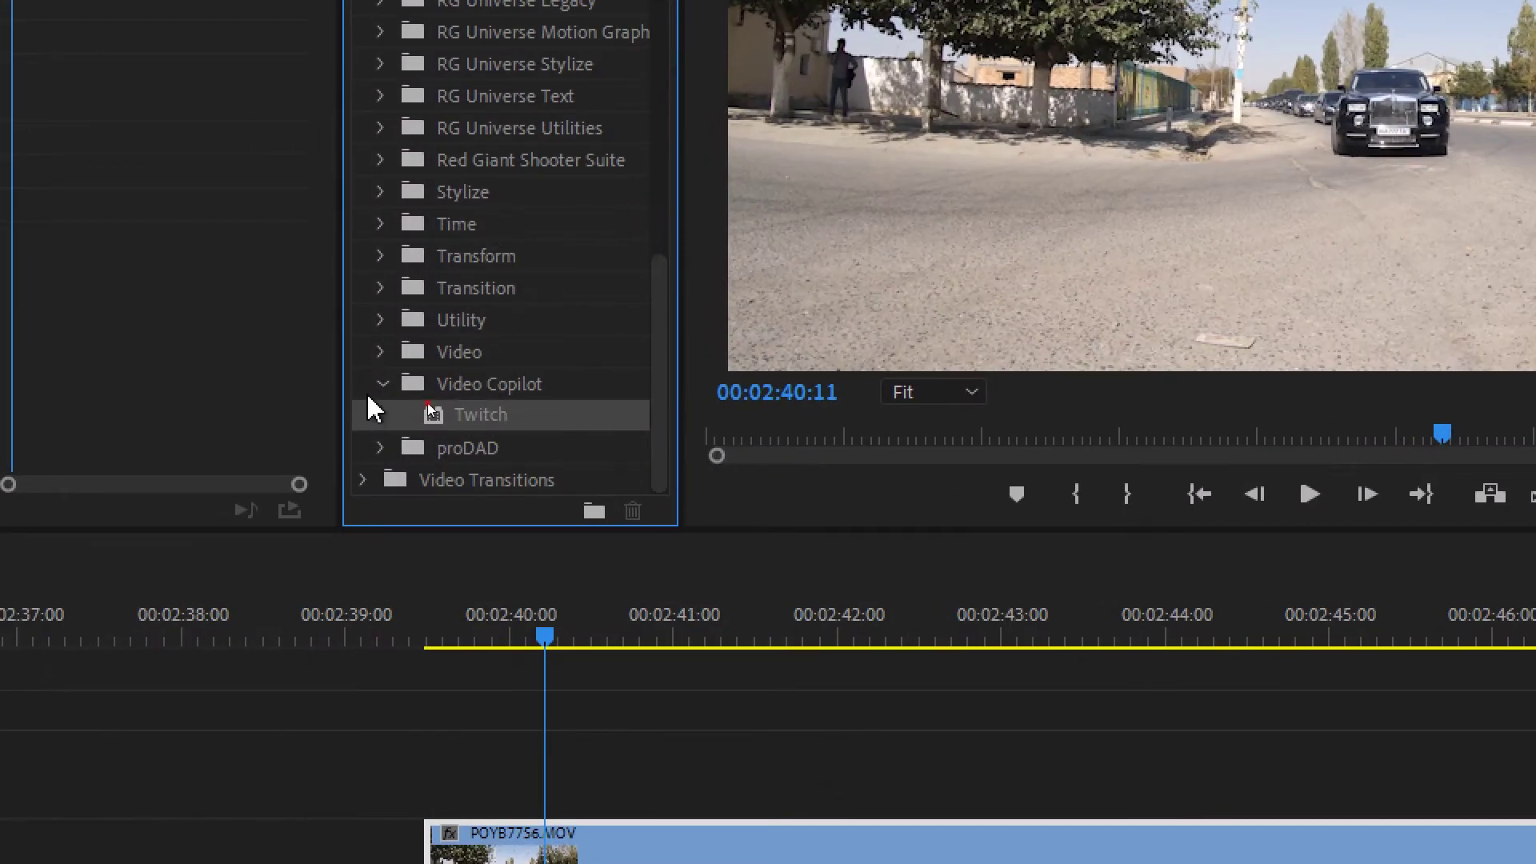
{"action": "left_click", "coordinate": [383, 384]}
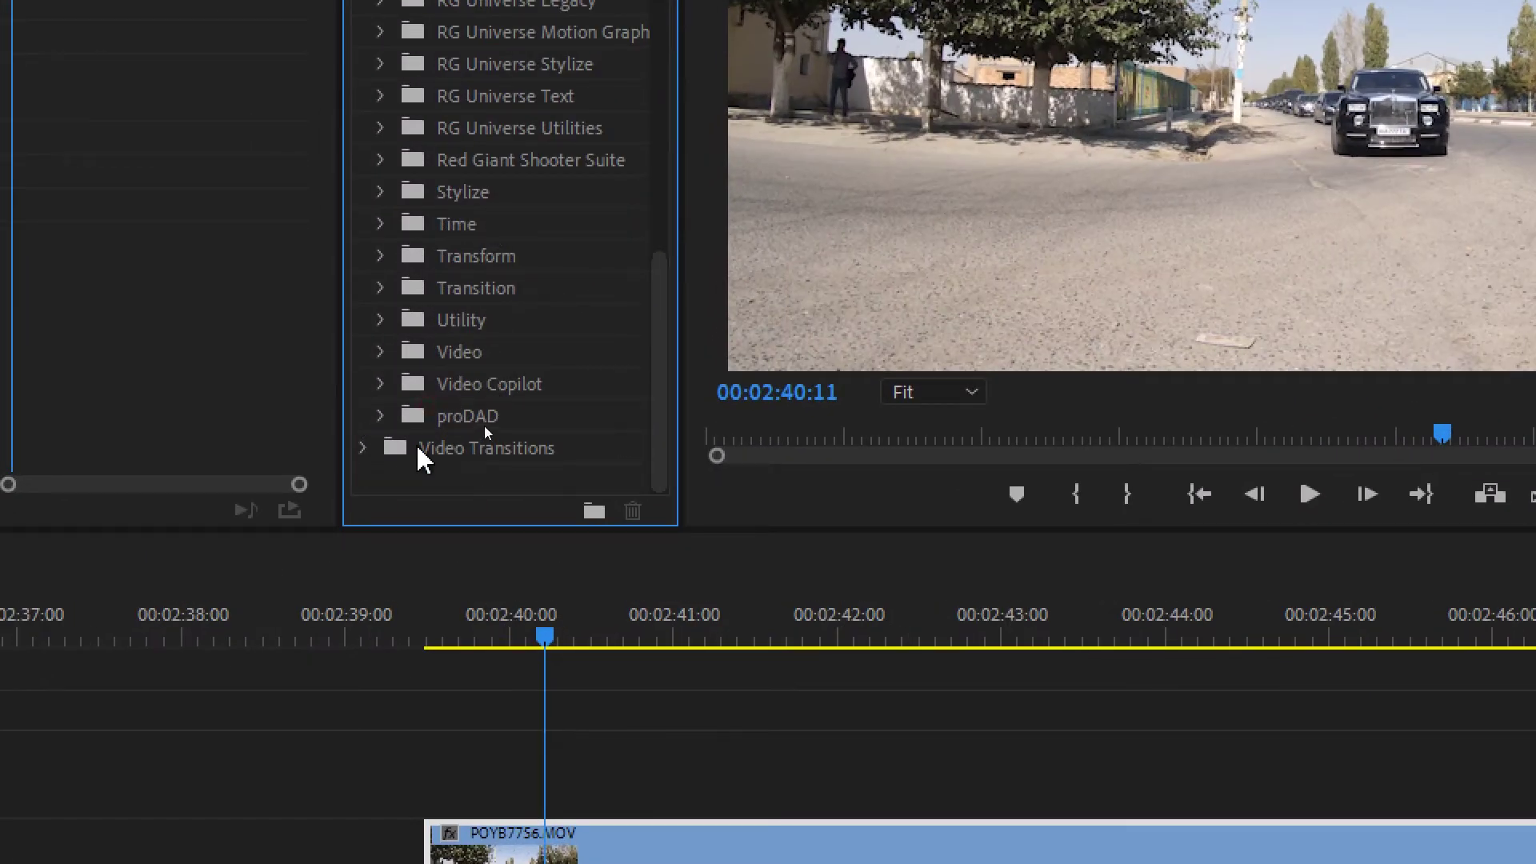
{"action": "left_click", "coordinate": [382, 384]}
{"action": "left_click_drag", "start_coordinate": [478, 424], "coordinate": [568, 849]}
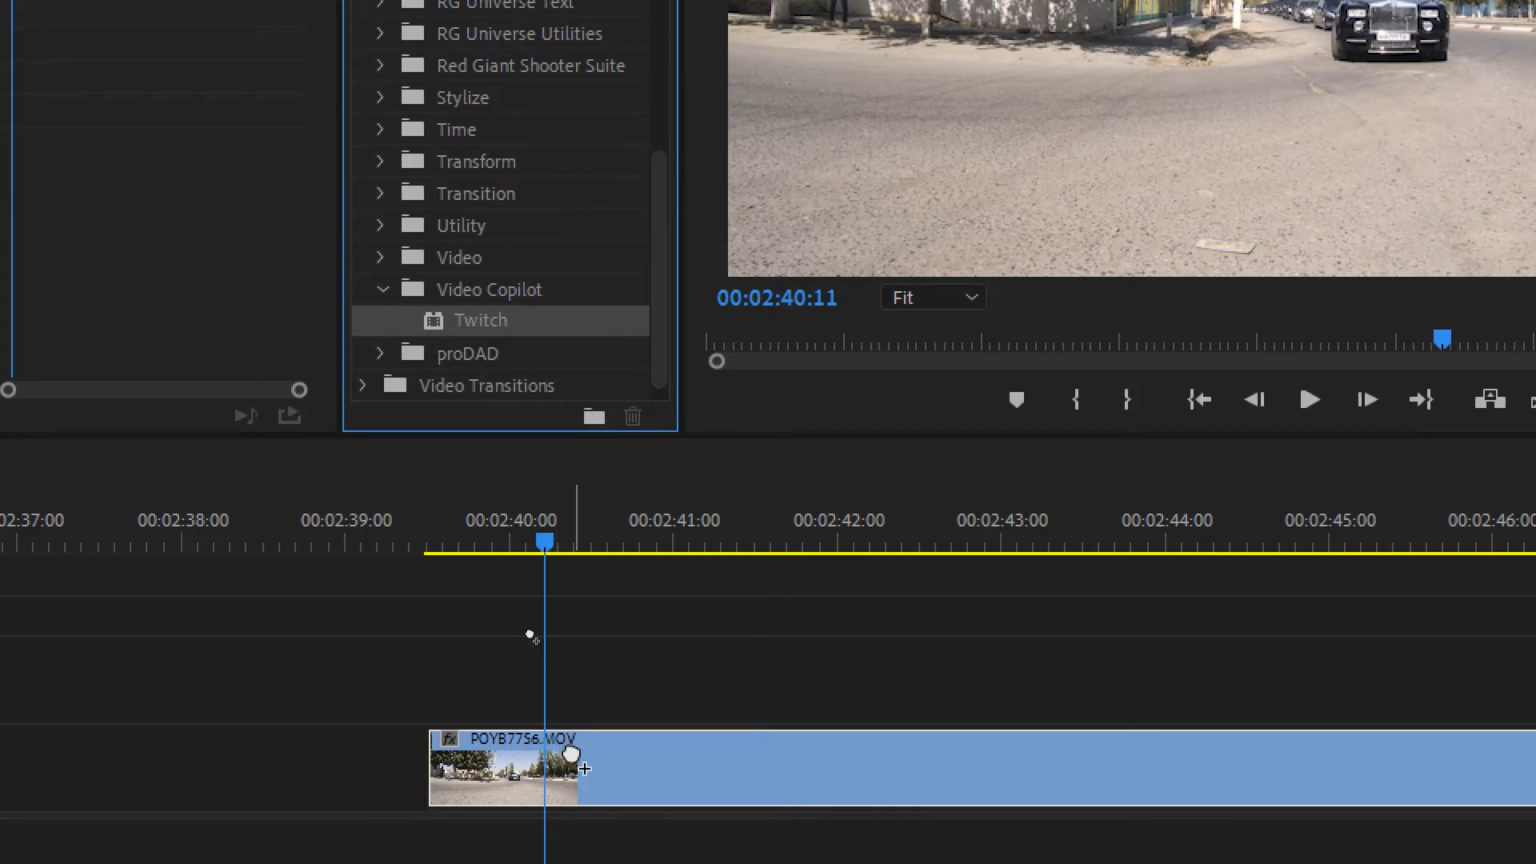
{"action": "left_click_drag", "start_coordinate": [570, 756], "coordinate": [573, 759]}
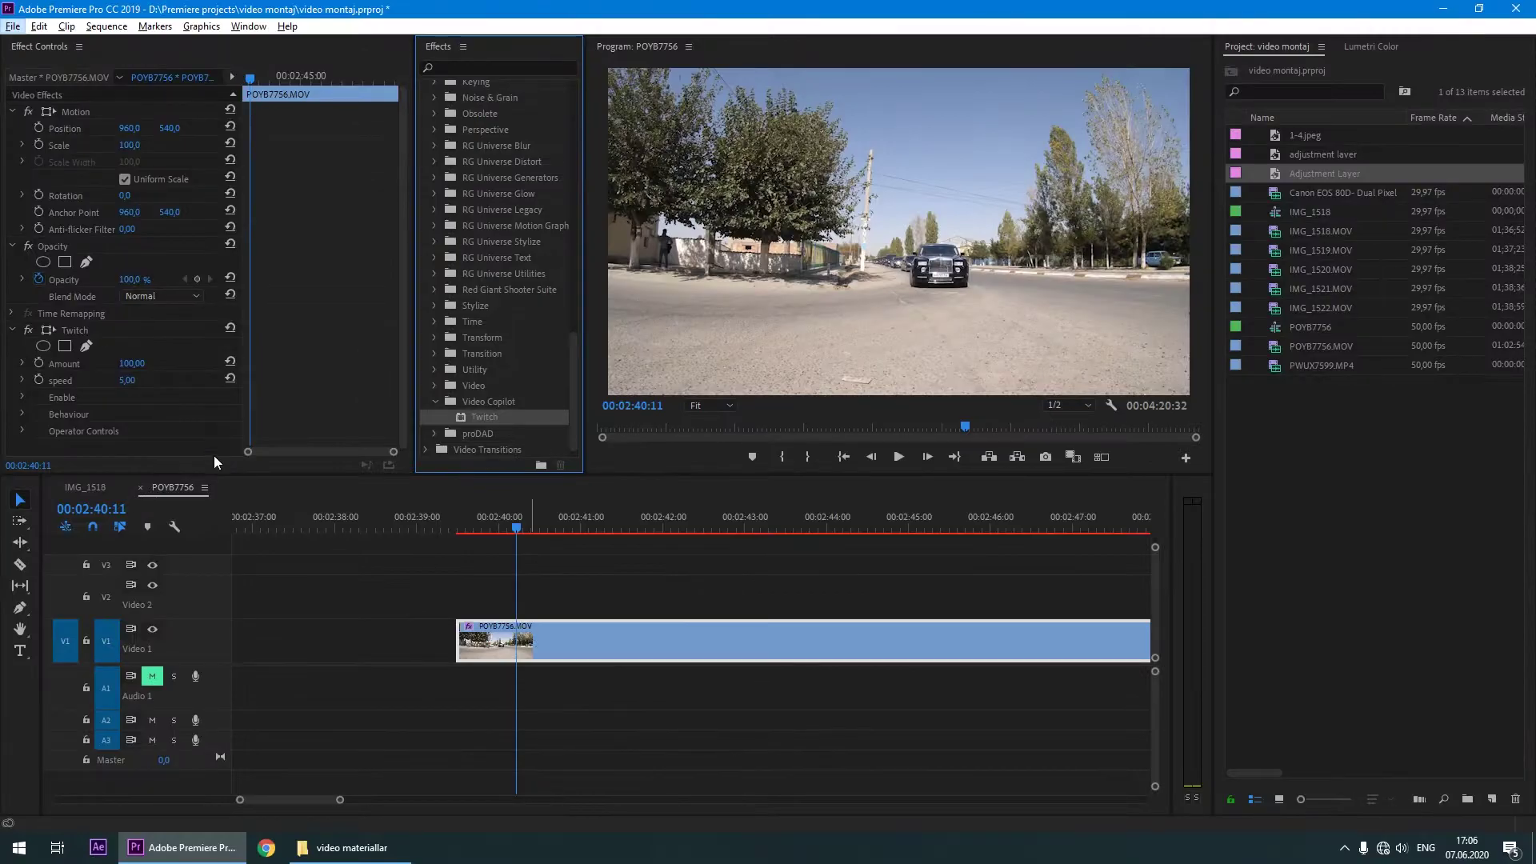
Widen the effect property name column and preview Twitch, returning the playhead to 00:02:40:23.
{"action": "left_click", "coordinate": [186, 433]}
{"action": "left_click_drag", "start_coordinate": [243, 438], "coordinate": [265, 438]}
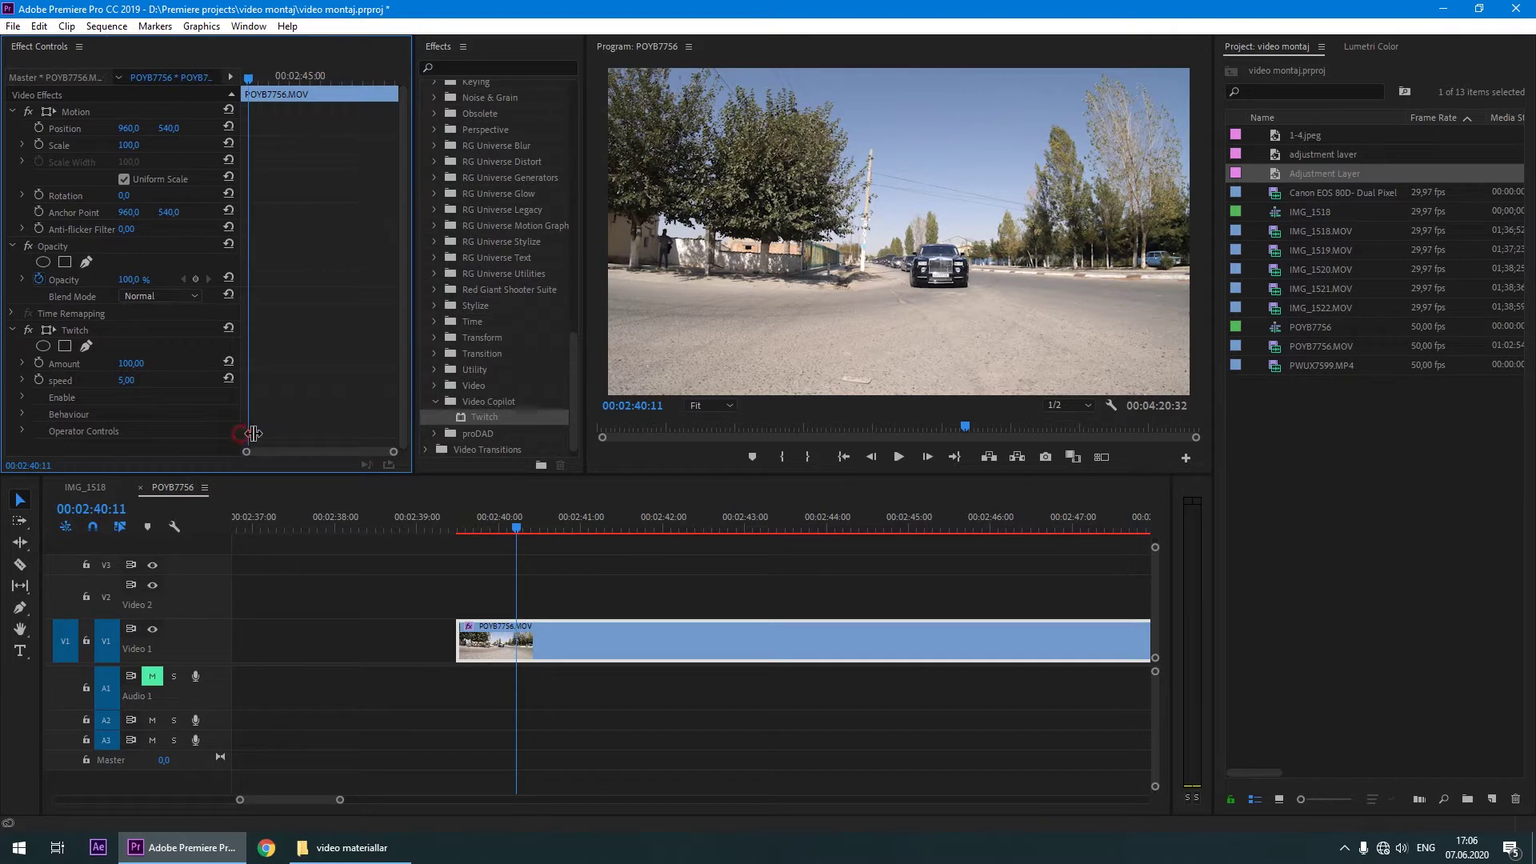
{"action": "left_click", "coordinate": [507, 558]}
{"action": "key", "text": "space"}
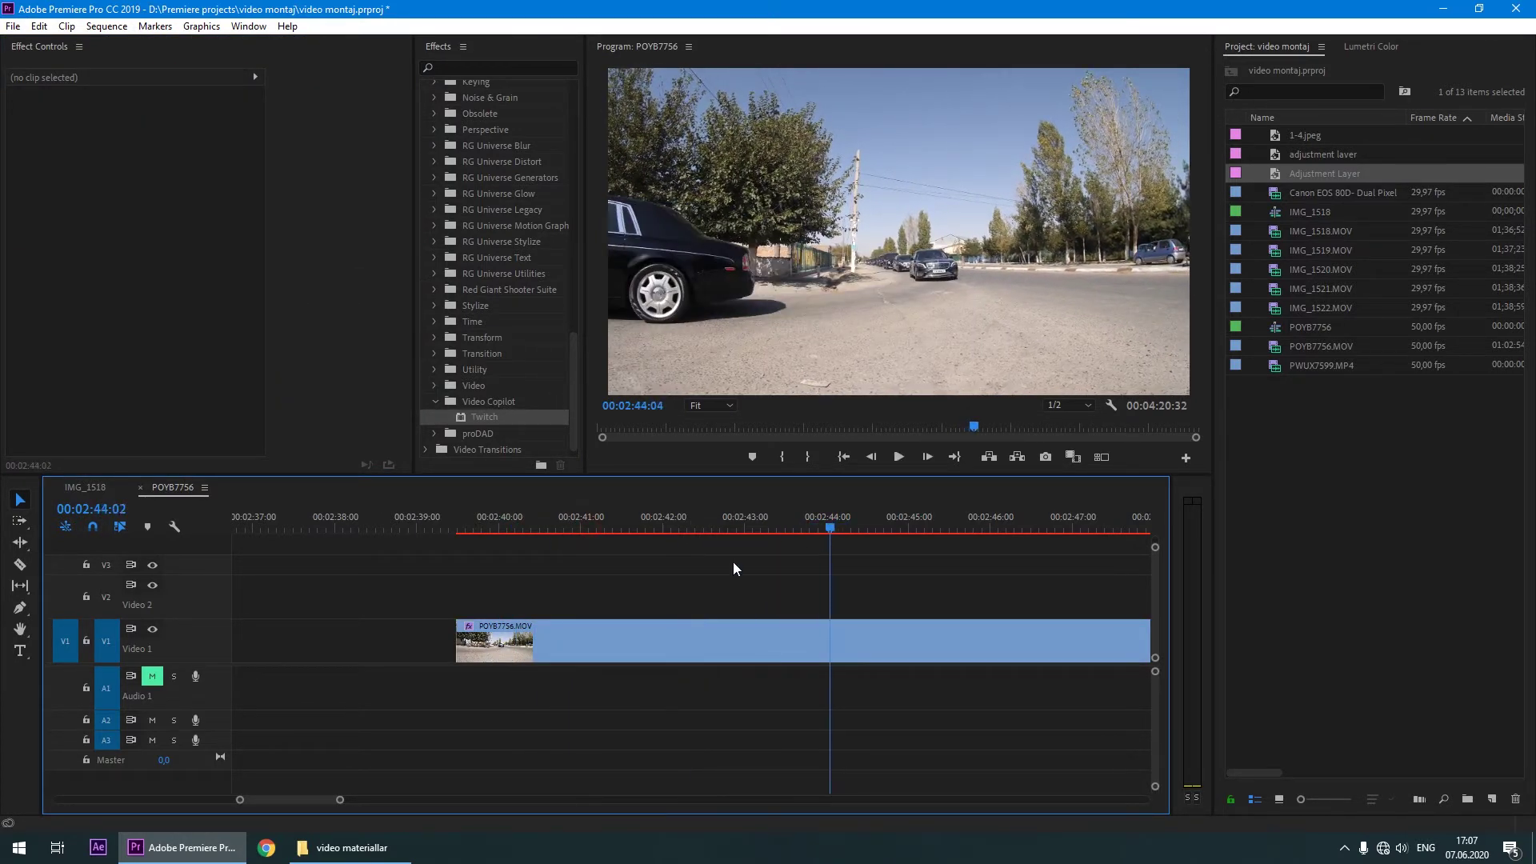
{"action": "key", "text": "space"}
{"action": "left_click", "coordinate": [535, 629]}
{"action": "key", "text": "space"}
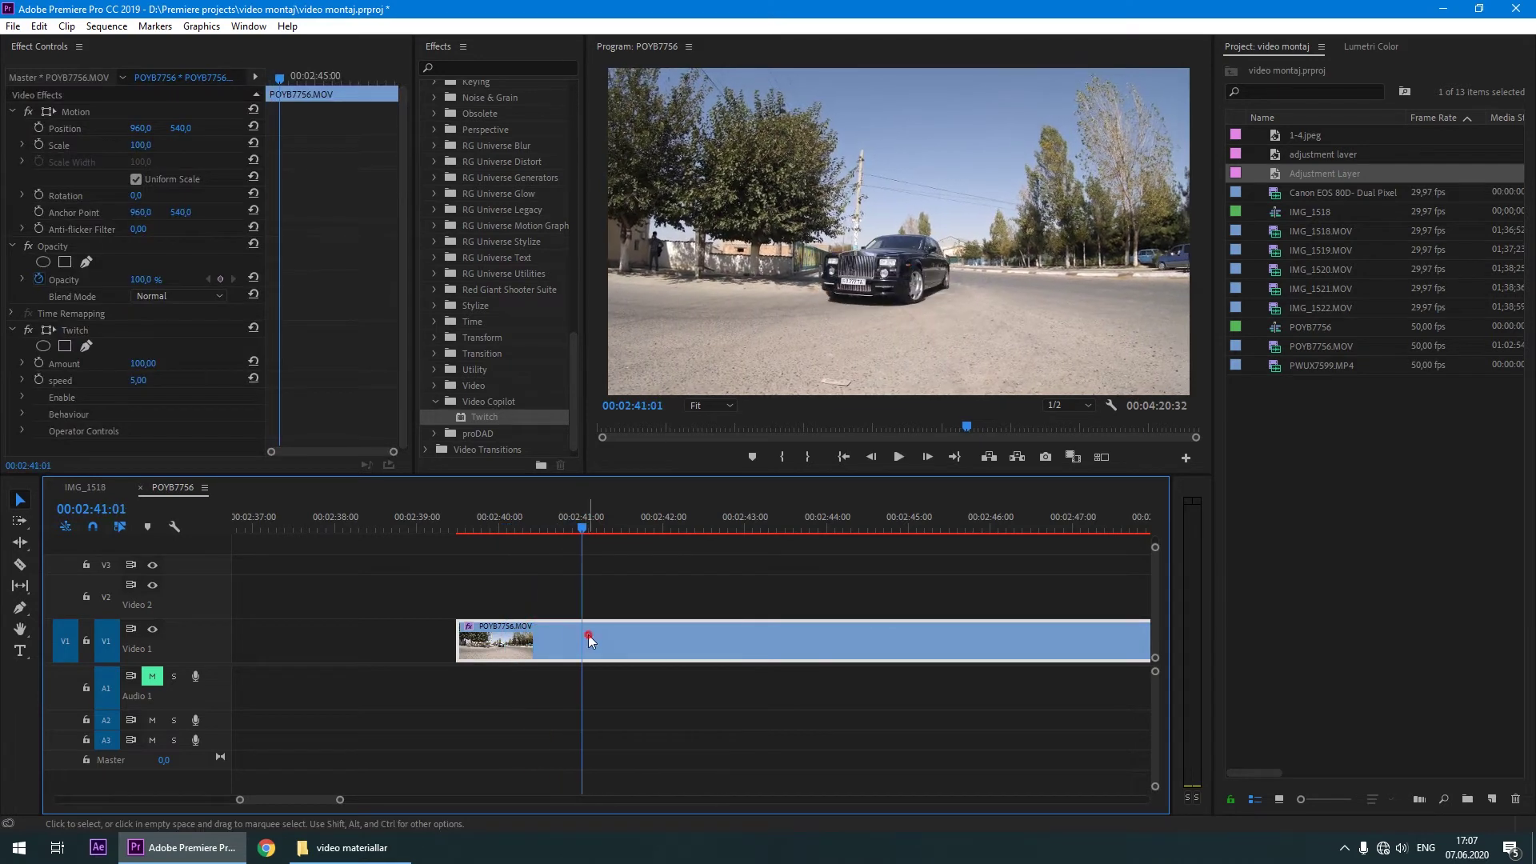
{"action": "left_click_drag", "start_coordinate": [566, 520], "coordinate": [538, 528]}
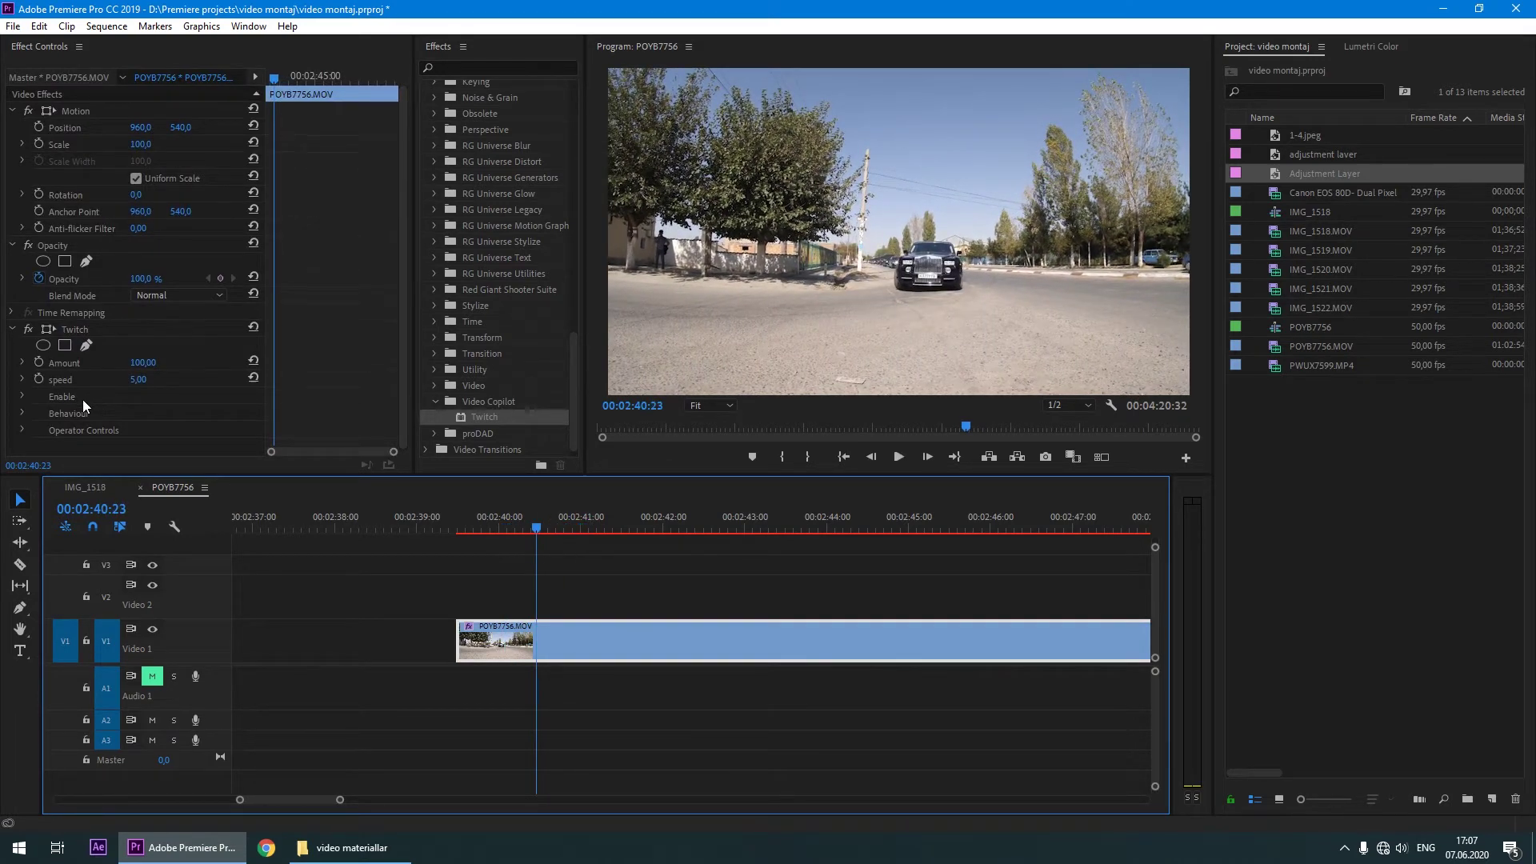
Tick Blur under the car clip's Twitch Enable options.
{"action": "left_click", "coordinate": [69, 329]}
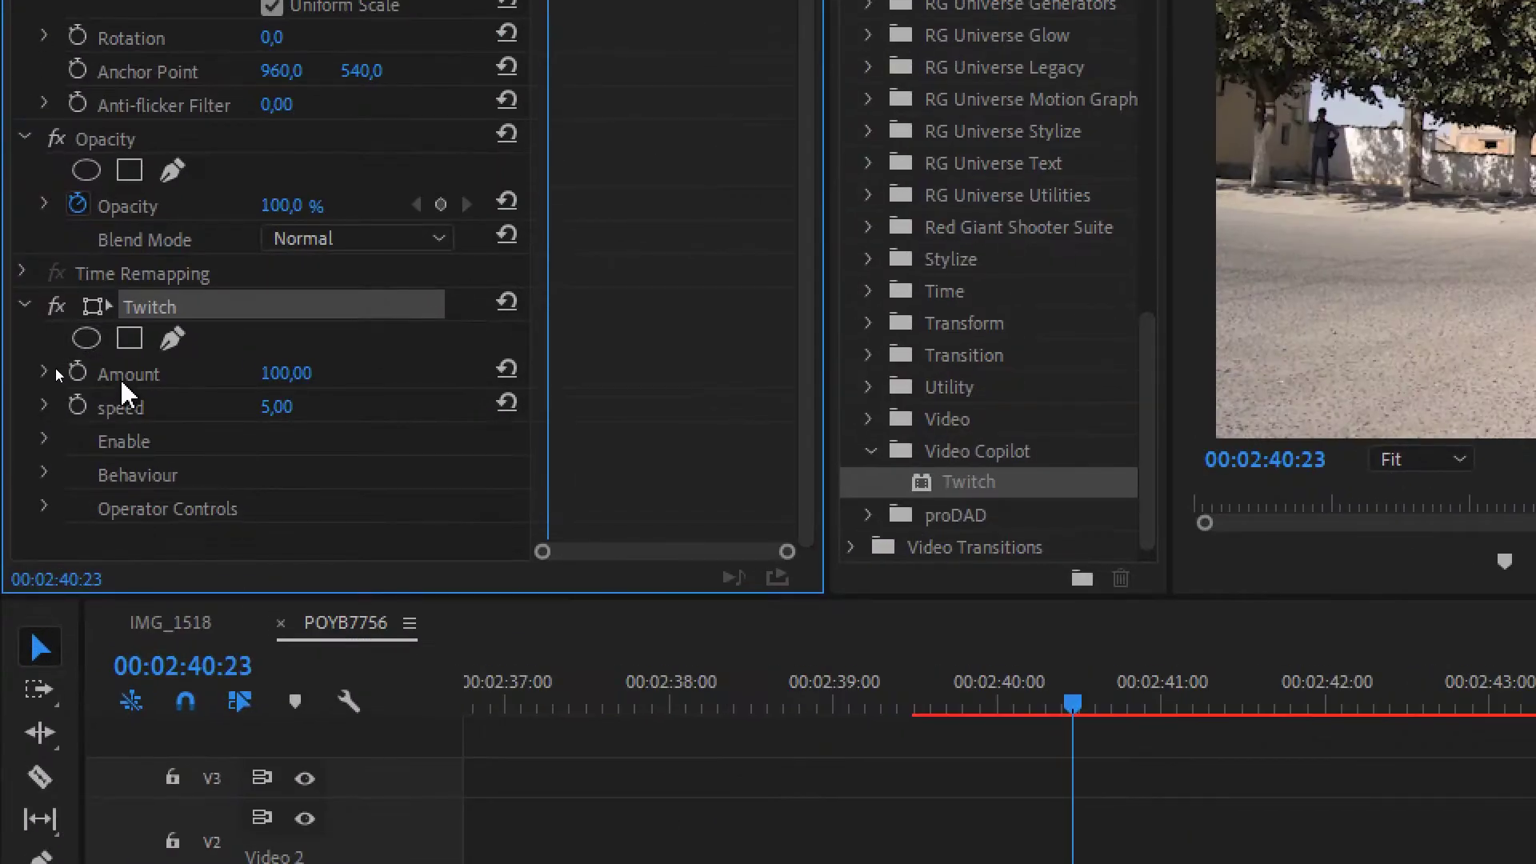
{"action": "left_click", "coordinate": [45, 441]}
{"action": "scroll", "coordinate": [48, 480], "scroll_direction": "down", "scroll_amount": 5}
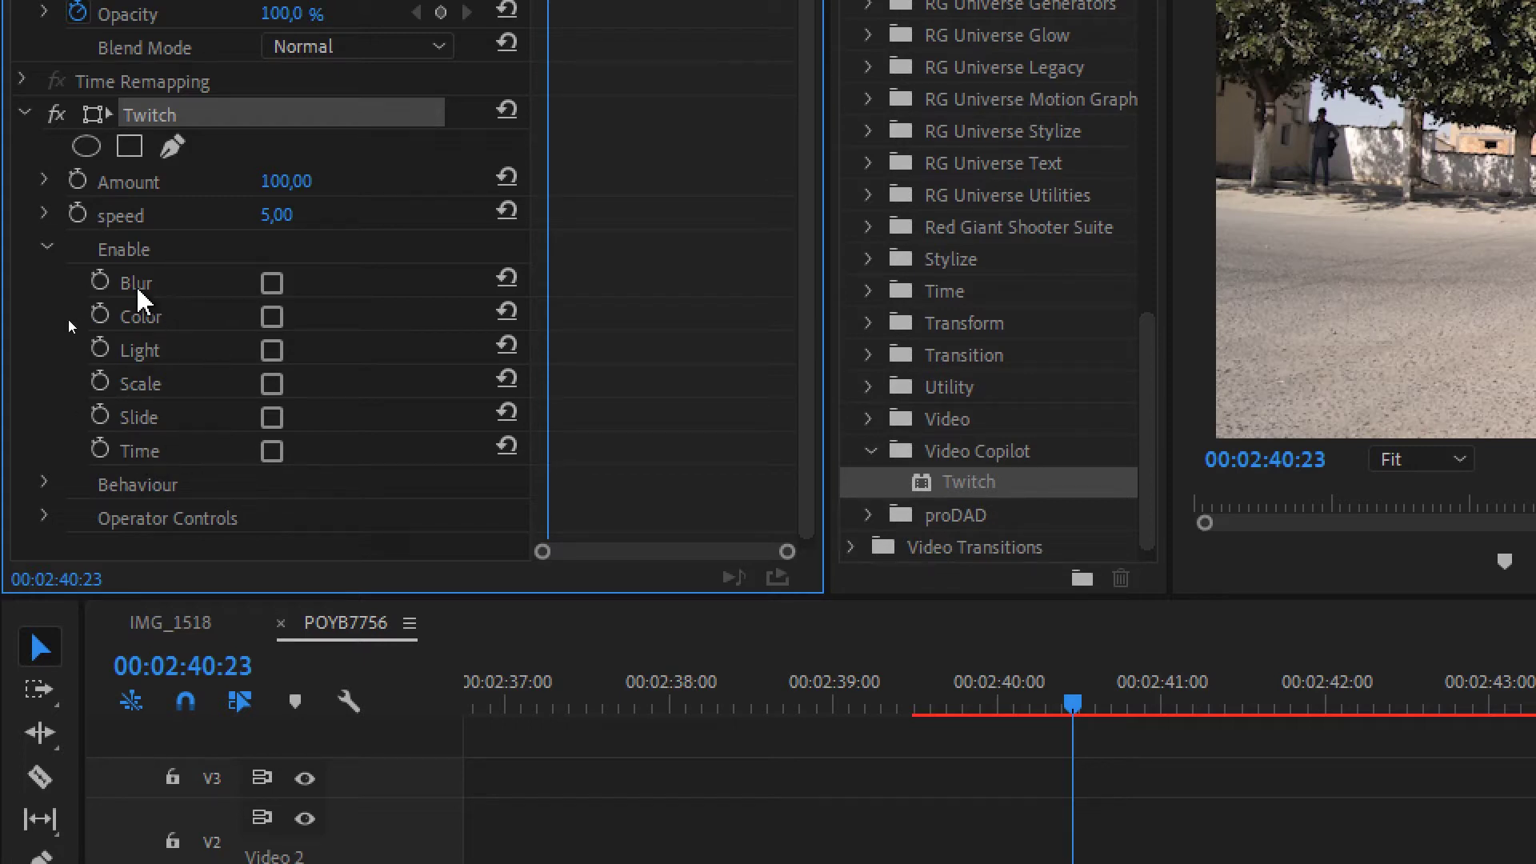
{"action": "left_click", "coordinate": [272, 284]}
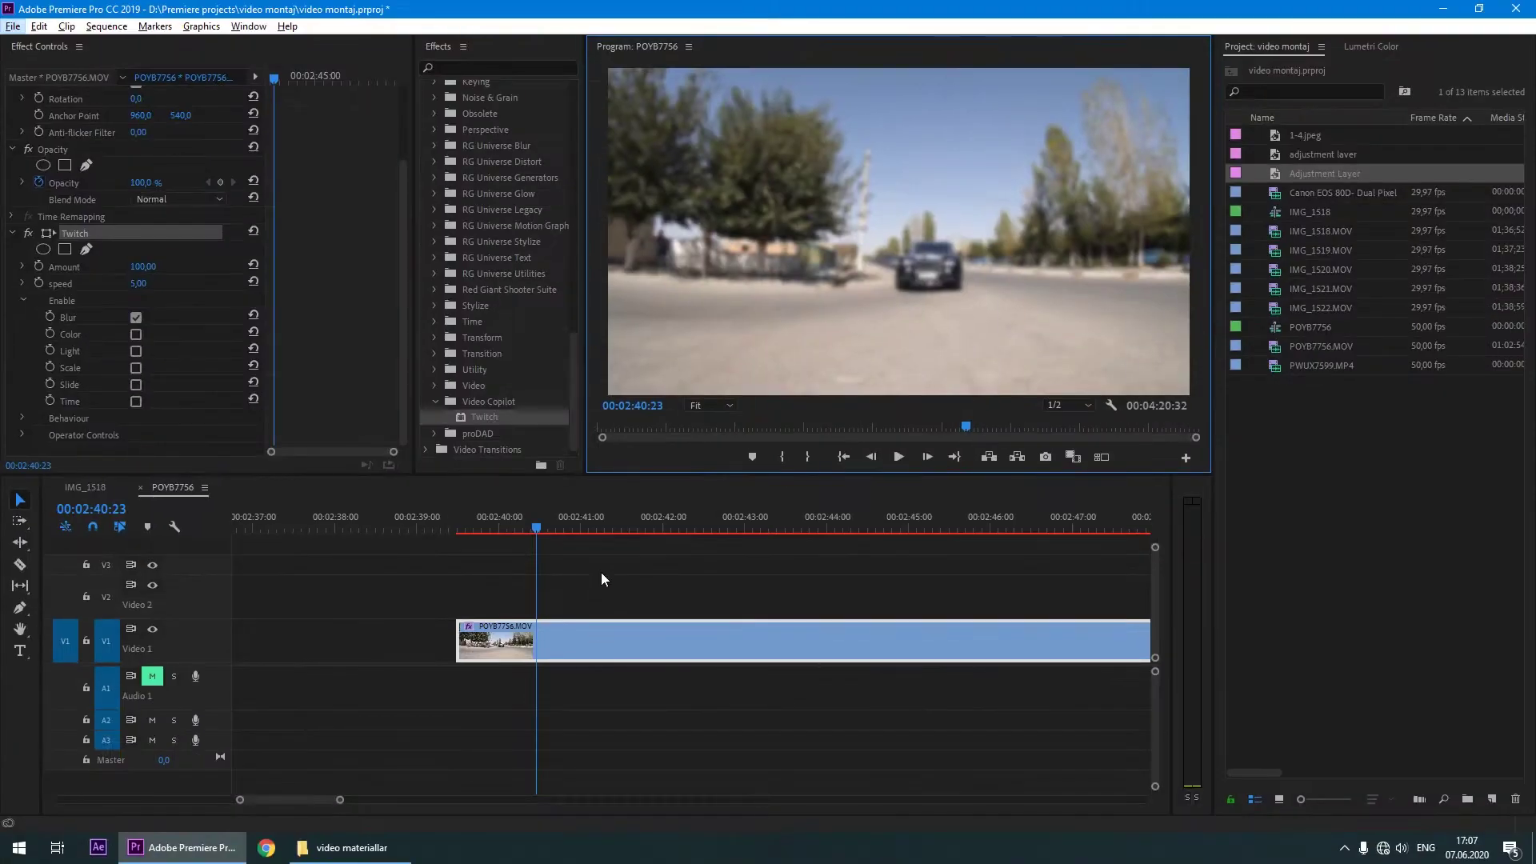
Preview the Blur twitch on the car clip from near its start.
{"action": "left_click", "coordinate": [1203, 671]}
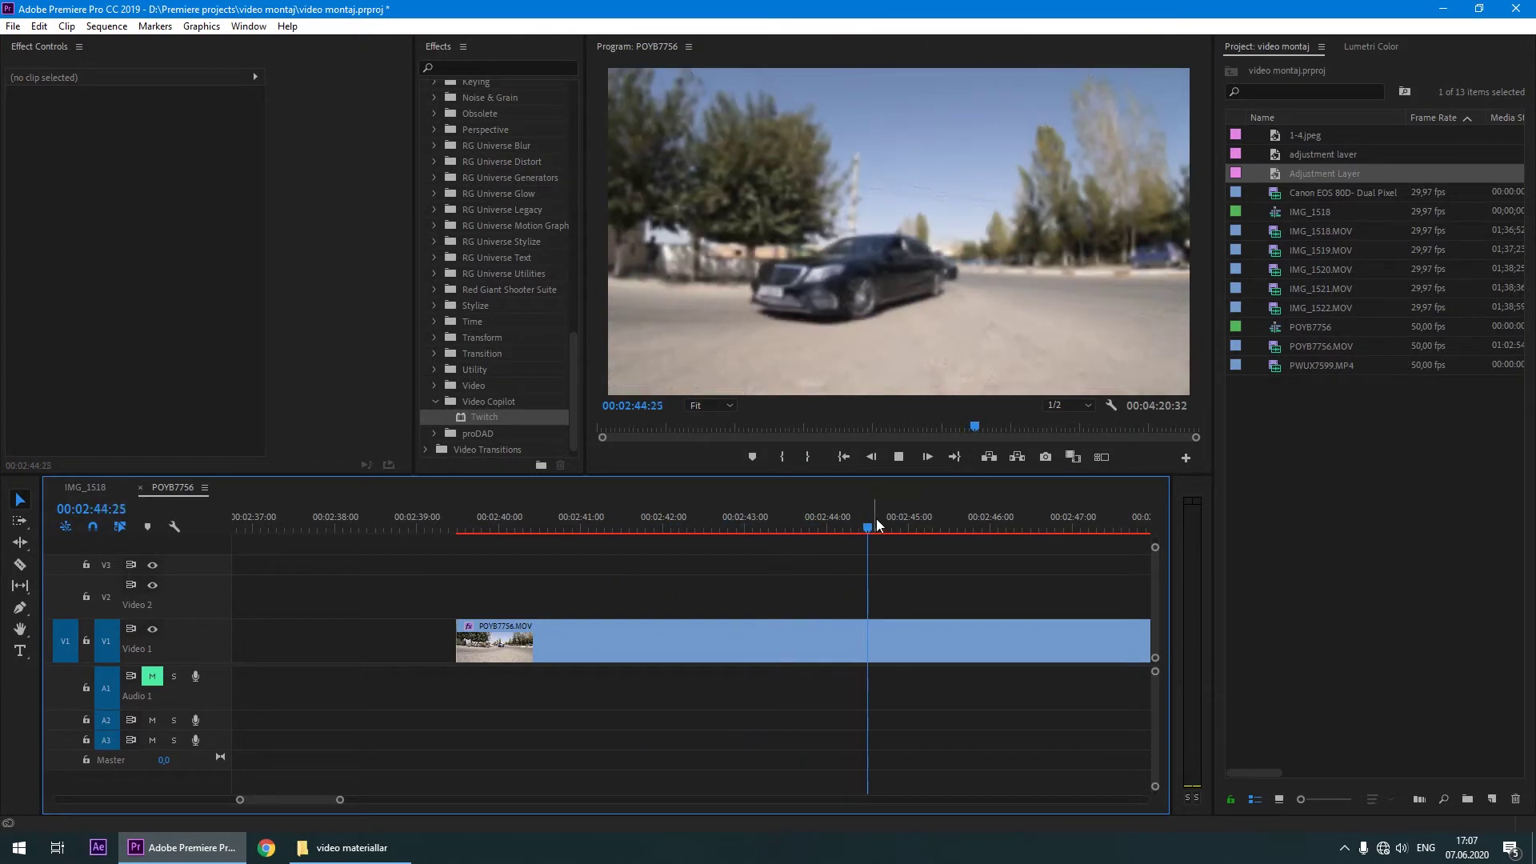
{"action": "key", "text": "space"}
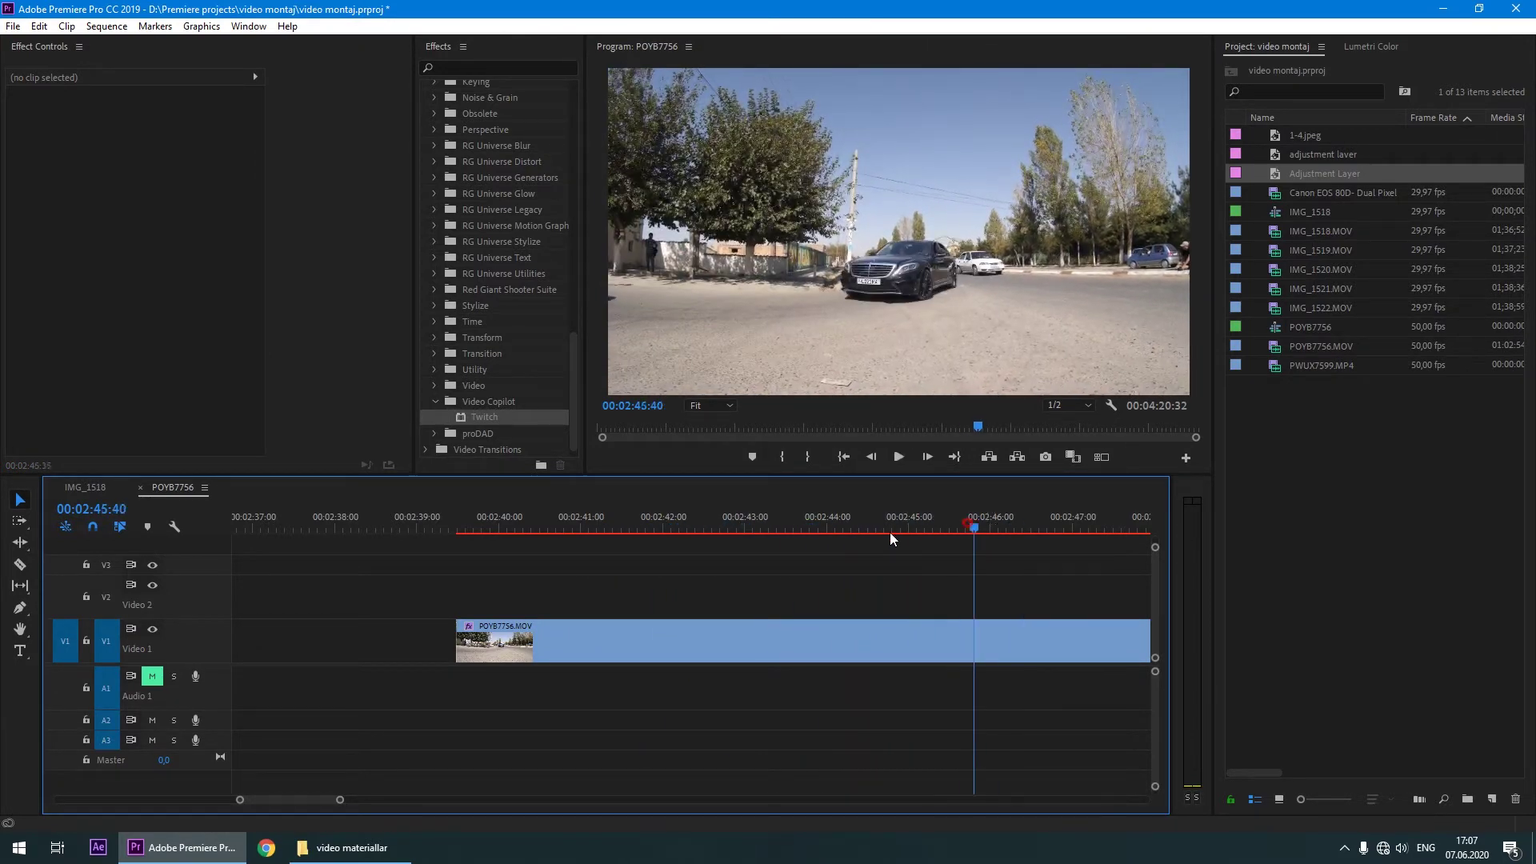
{"action": "left_click", "coordinate": [480, 528]}
{"action": "key", "text": "space"}
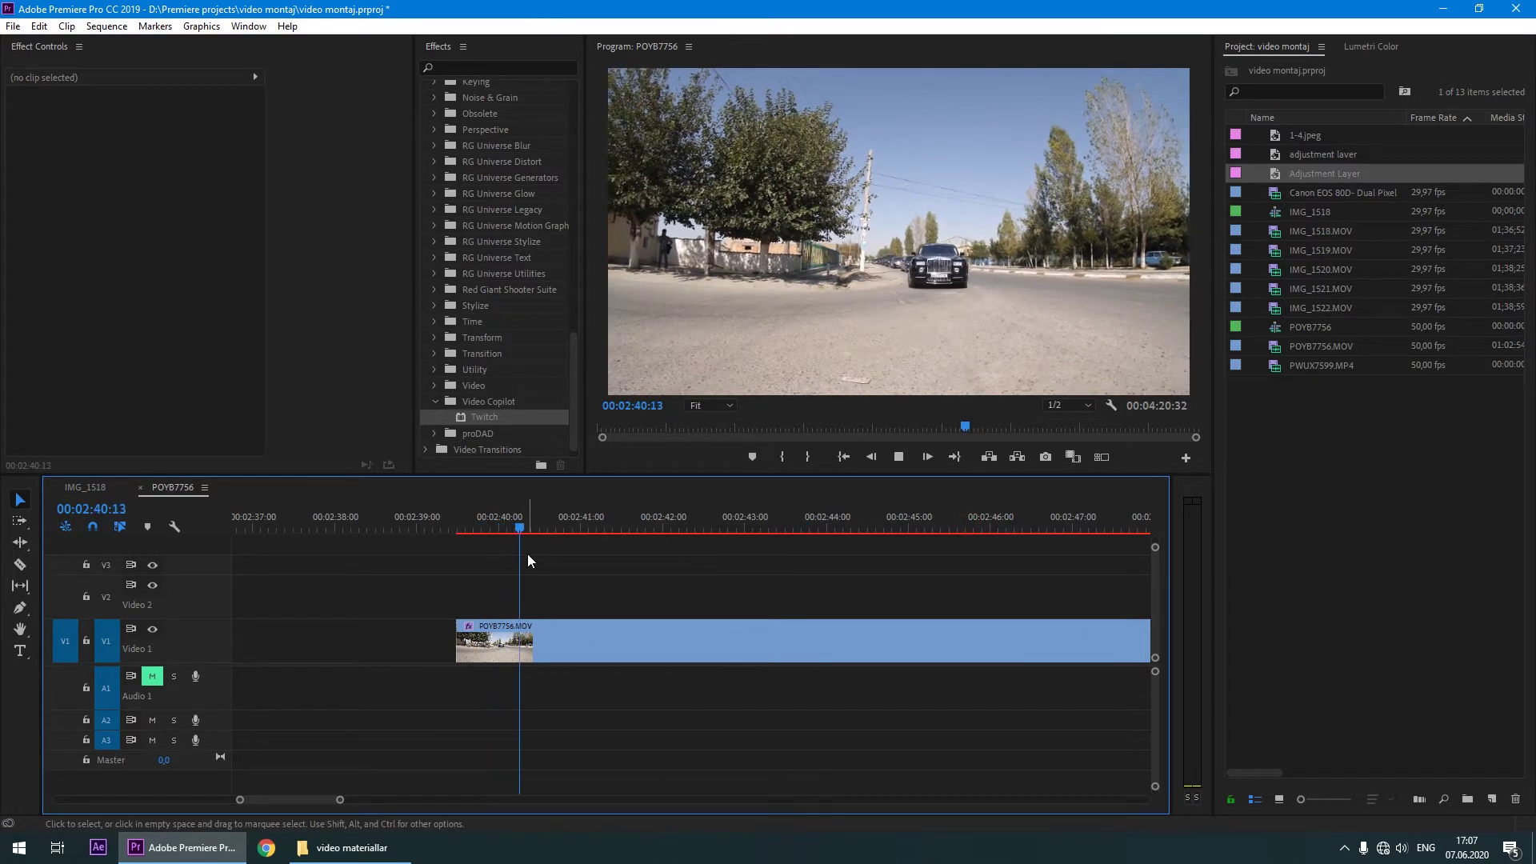
Swap Twitch from Blur to Color and preview it up to 00:02:42:03.
{"action": "left_click", "coordinate": [552, 646]}
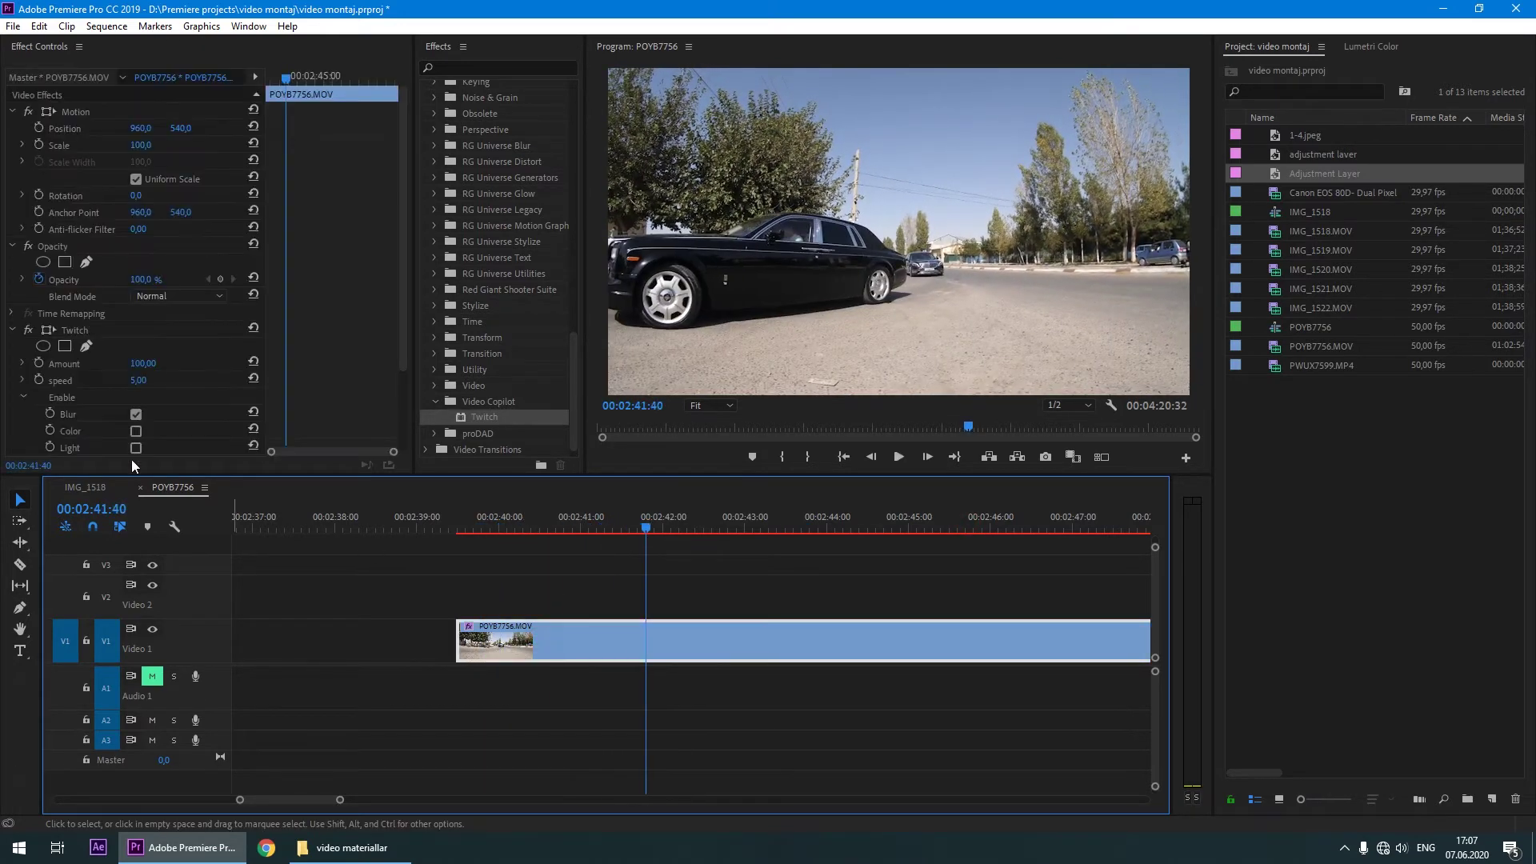
{"action": "scroll", "coordinate": [83, 422], "scroll_direction": "down", "scroll_amount": 2}
{"action": "left_click", "coordinate": [136, 349]}
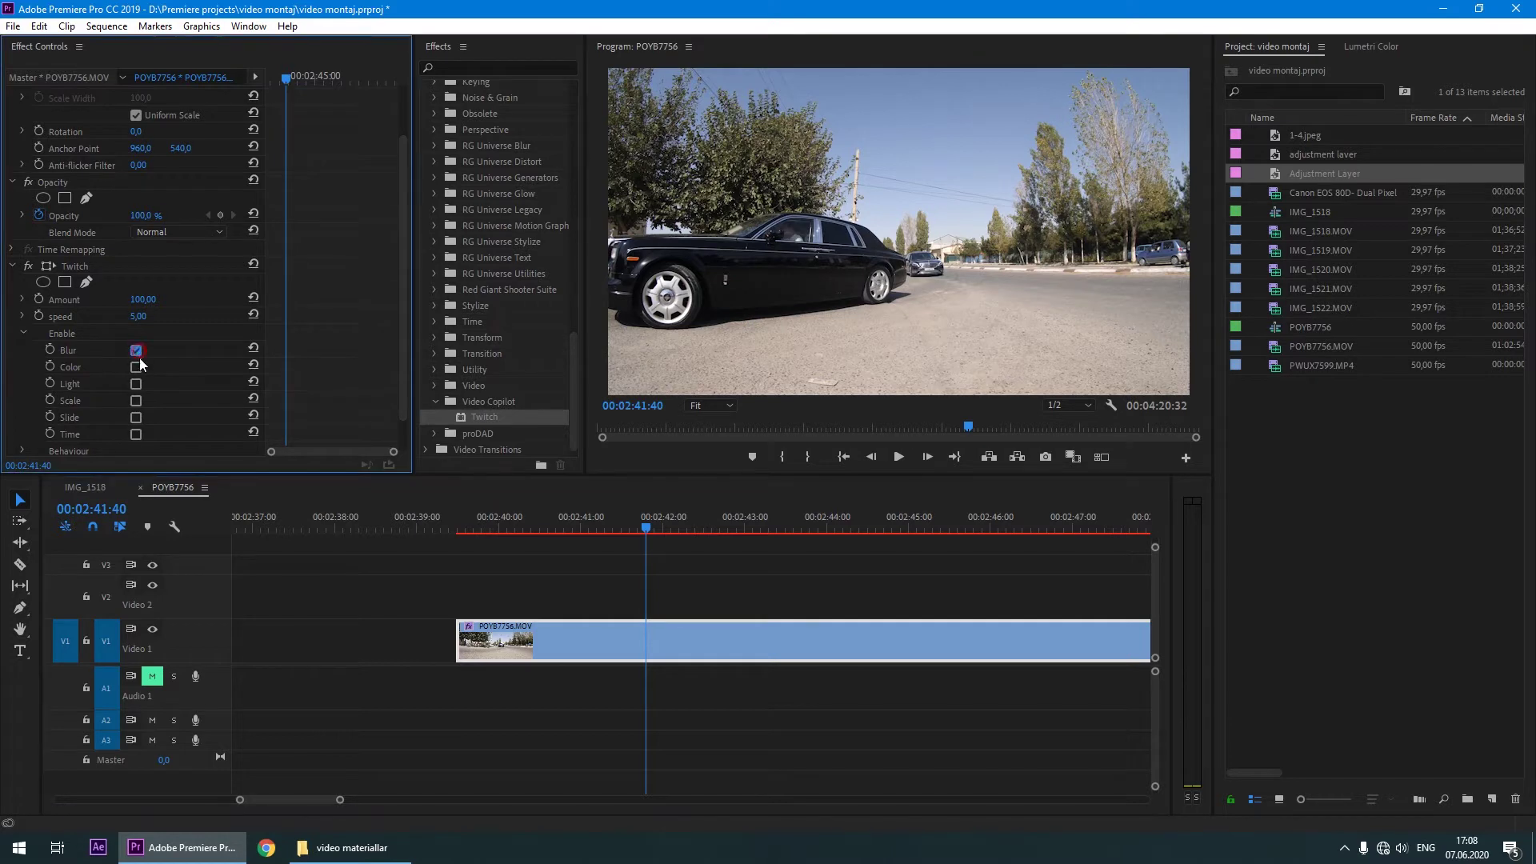
{"action": "left_click", "coordinate": [136, 367]}
{"action": "left_click", "coordinate": [555, 522]}
{"action": "key", "text": "space"}
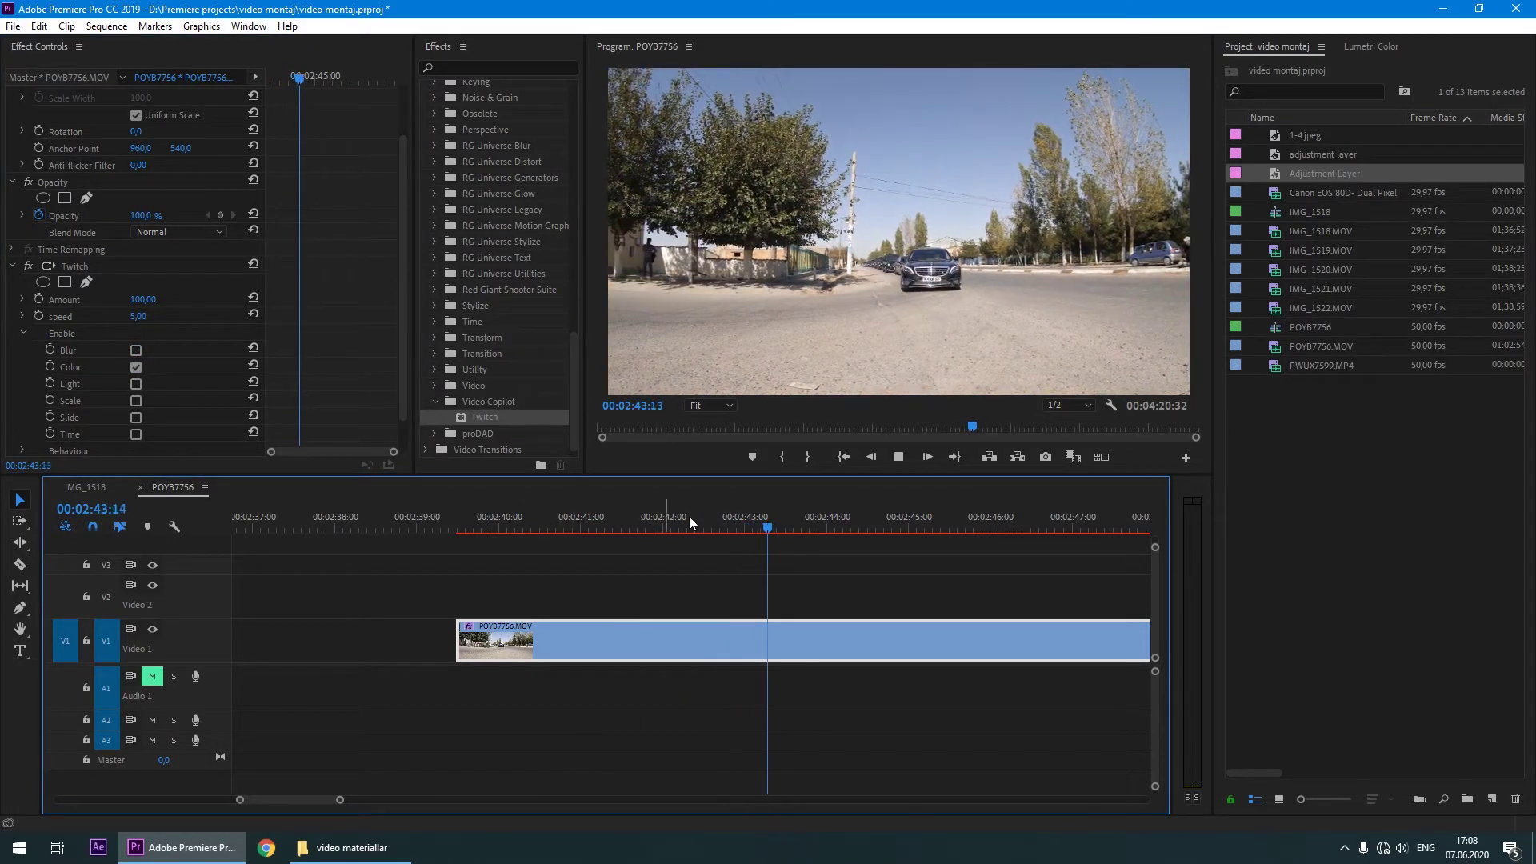
{"action": "left_click", "coordinate": [667, 522]}
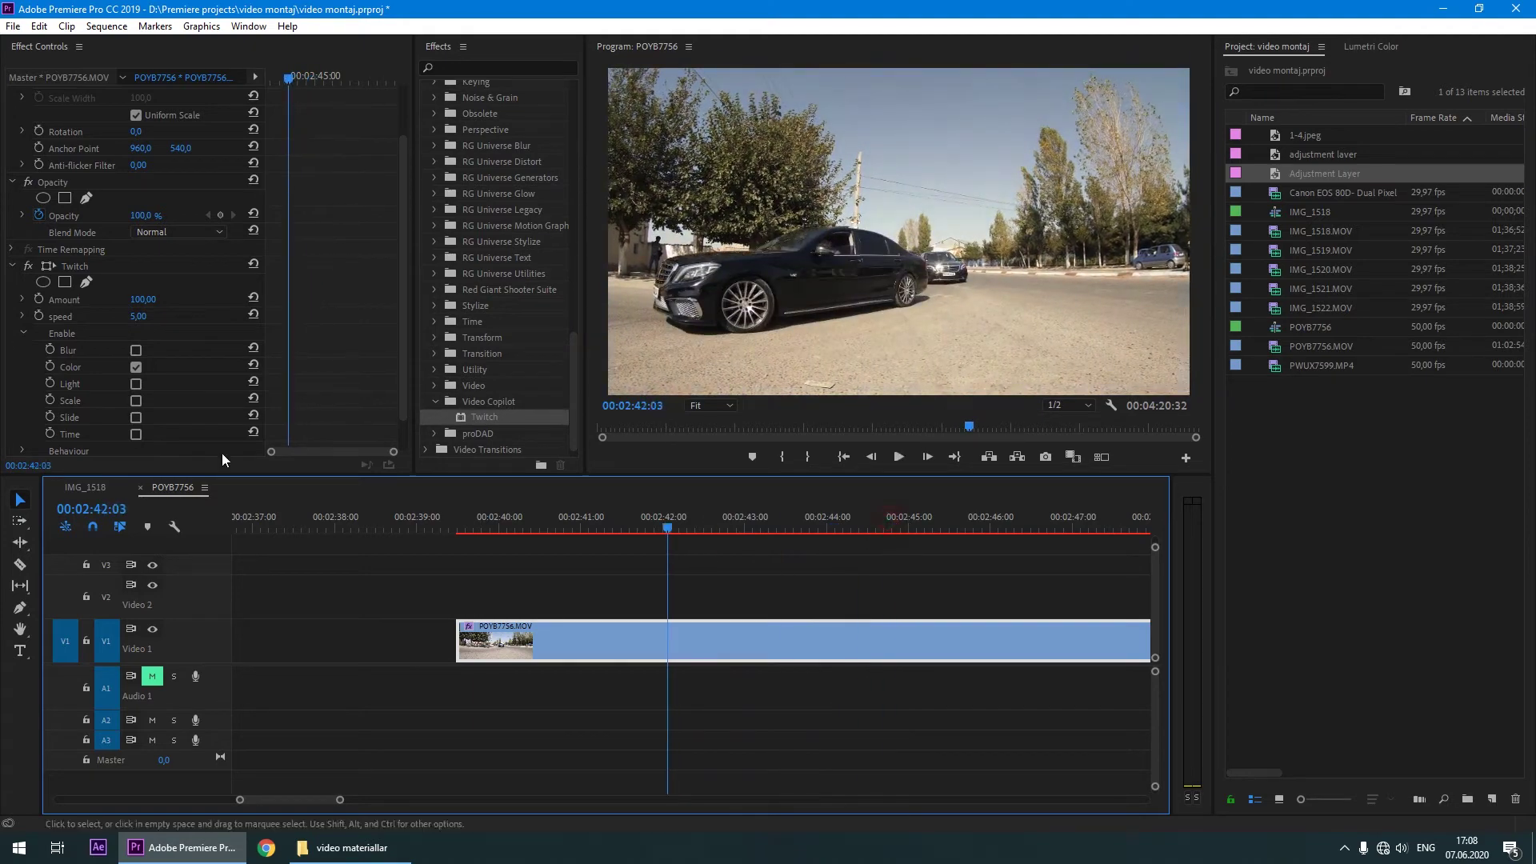
Turn off Color and Light, enable Scale, and preview the Scale twitch.
{"action": "left_click", "coordinate": [136, 367]}
{"action": "left_click", "coordinate": [501, 523]}
{"action": "key", "text": "space"}
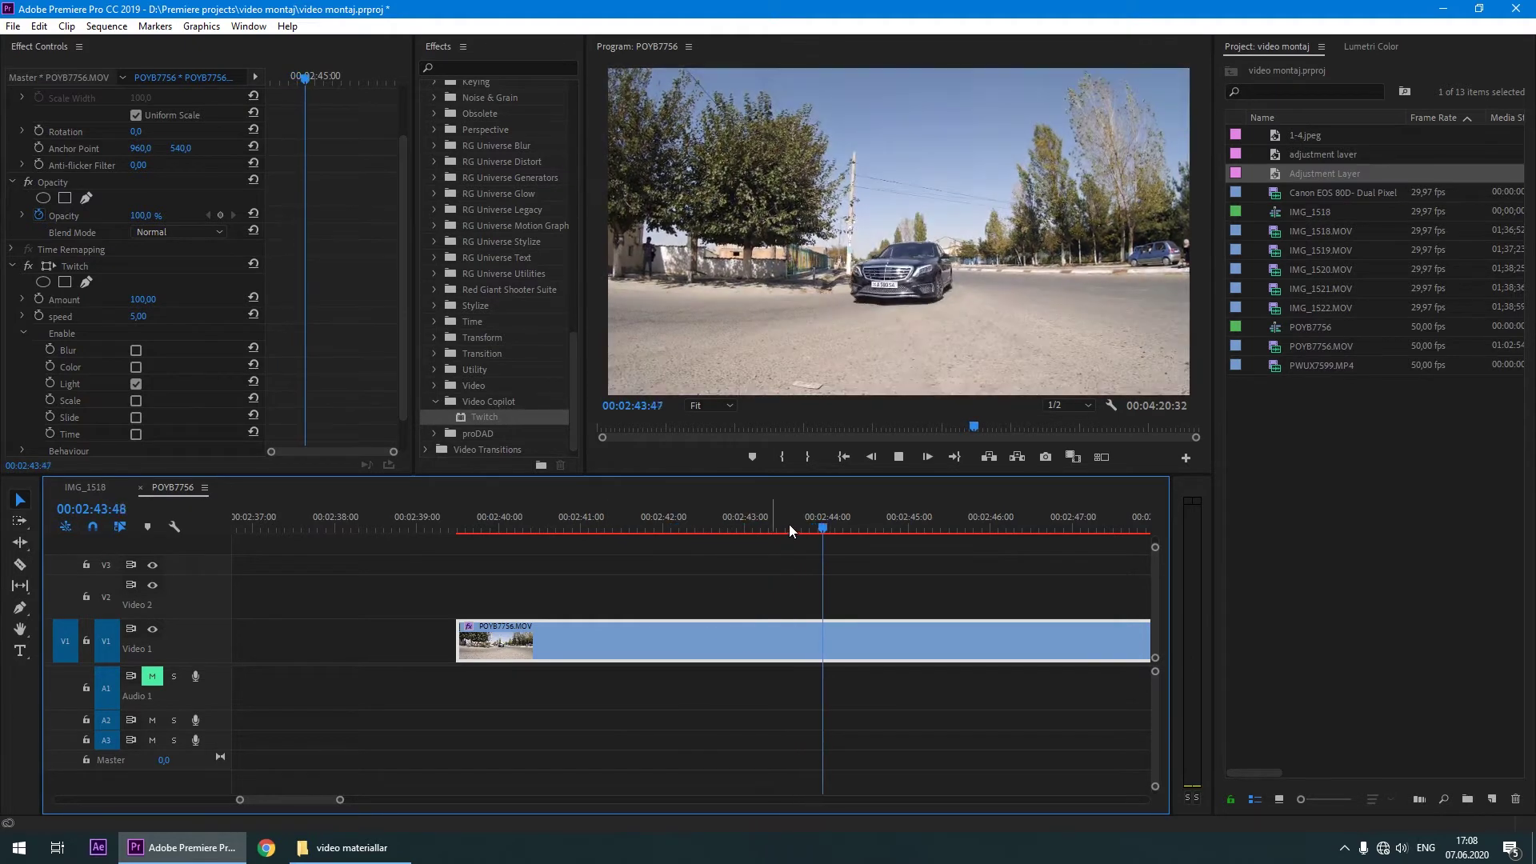
{"action": "left_click", "coordinate": [549, 529]}
{"action": "left_click", "coordinate": [136, 384]}
{"action": "left_click", "coordinate": [136, 400]}
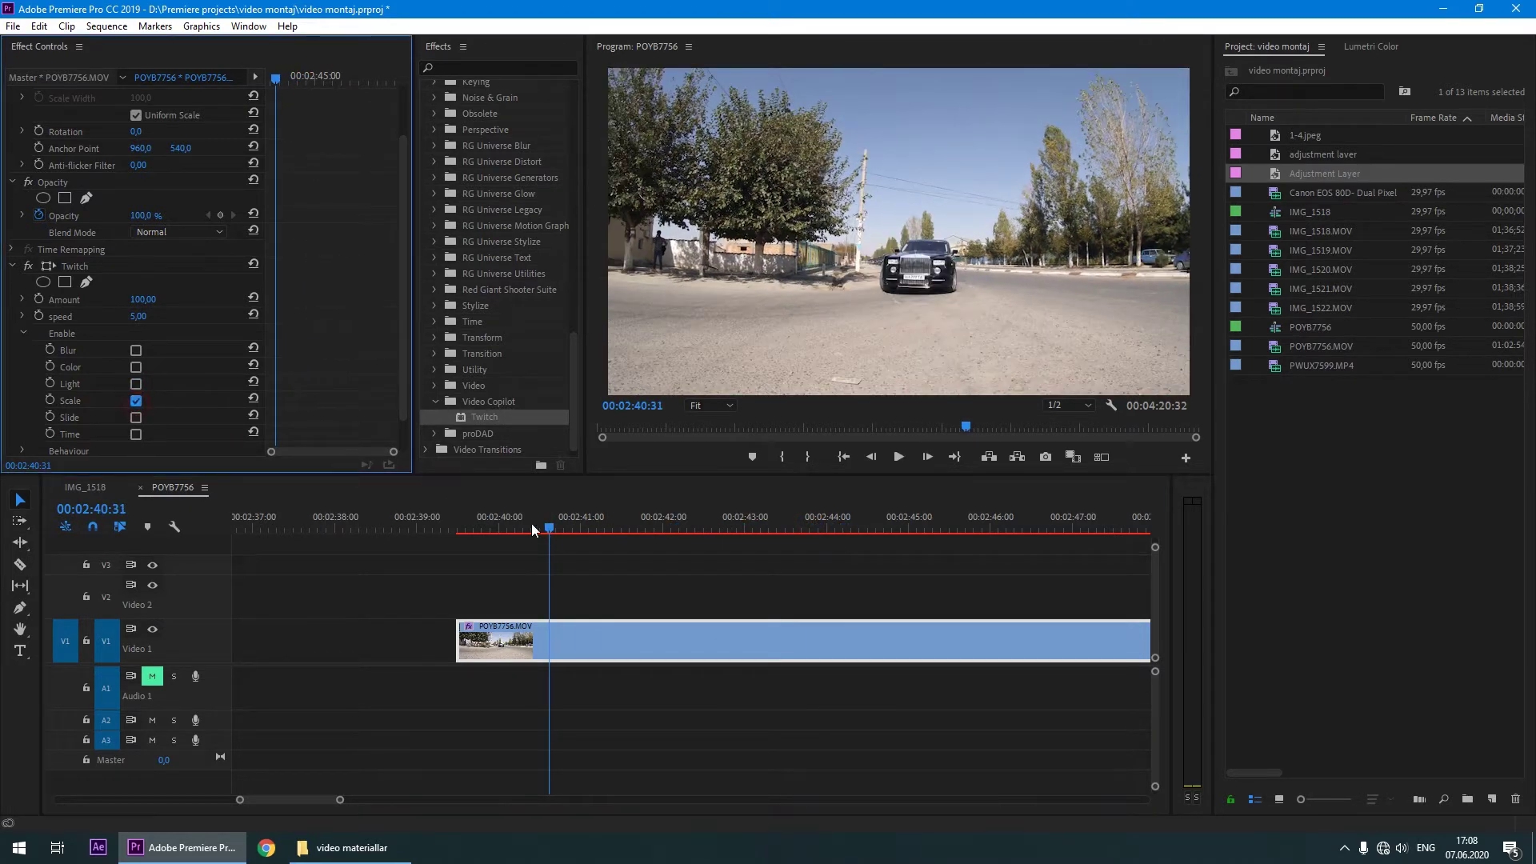
{"action": "left_click", "coordinate": [486, 523]}
{"action": "key", "text": "space"}
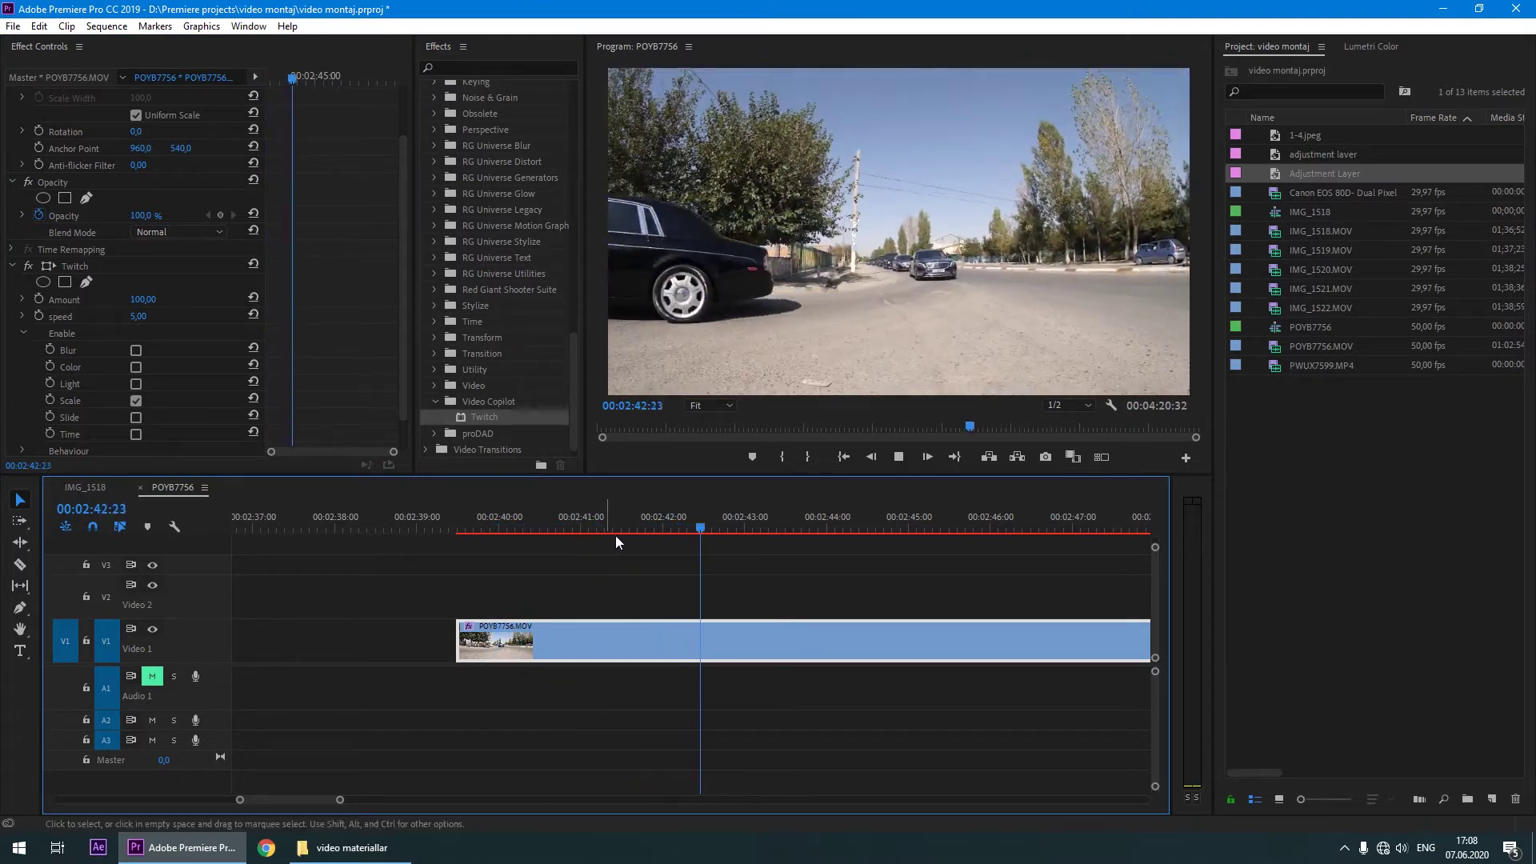
{"action": "left_click", "coordinate": [677, 528]}
Replace Scale with Slide mode and preview the Slide twitch.
{"action": "scroll", "coordinate": [154, 386], "scroll_direction": "down", "scroll_amount": 1}
{"action": "left_click", "coordinate": [136, 368]}
{"action": "left_click", "coordinate": [136, 386]}
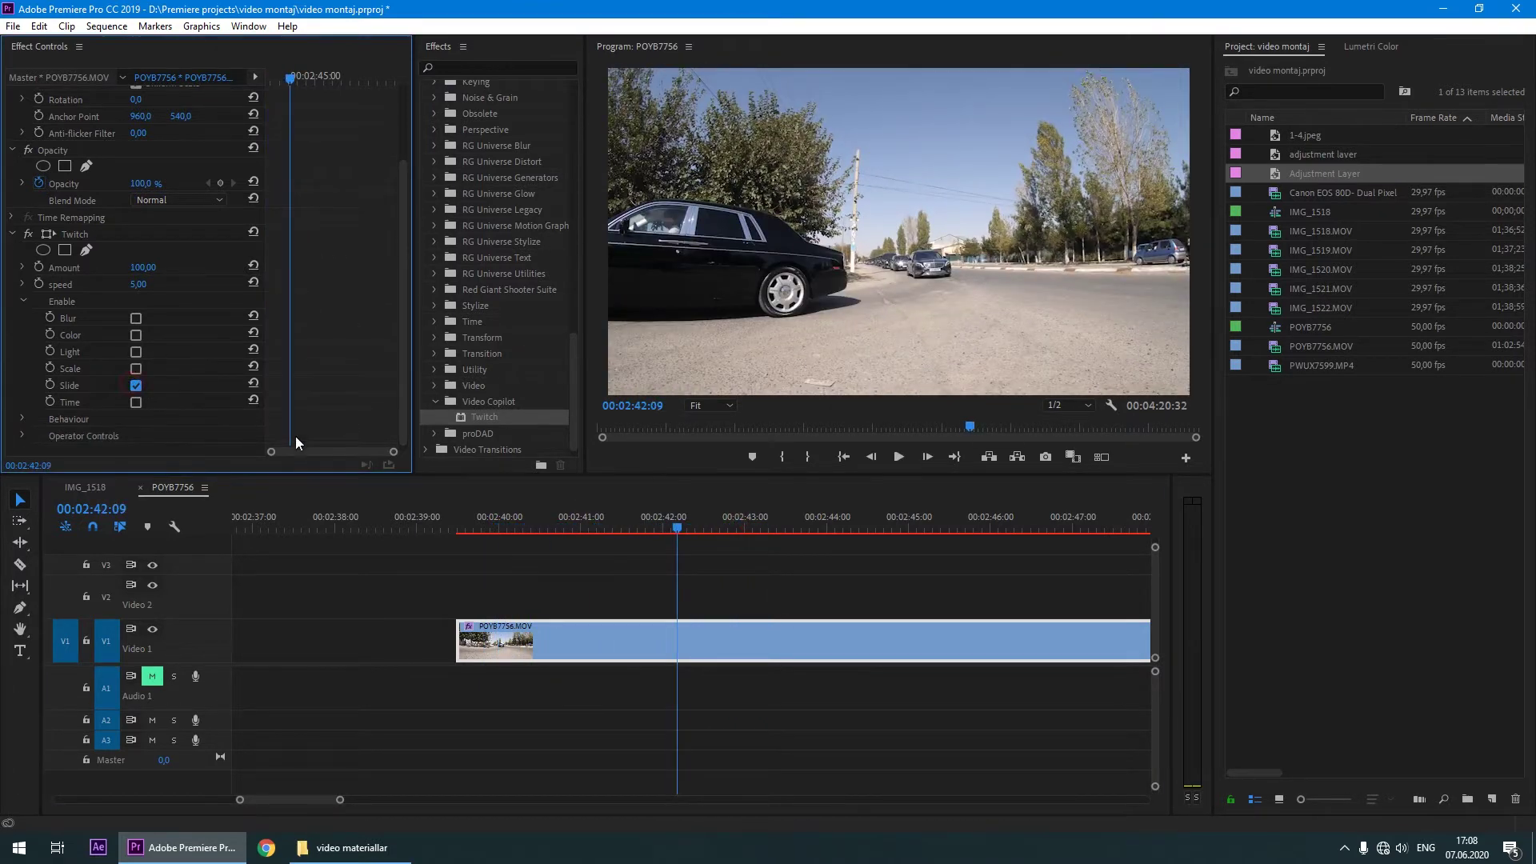
{"action": "left_click", "coordinate": [578, 520]}
{"action": "key", "text": "space"}
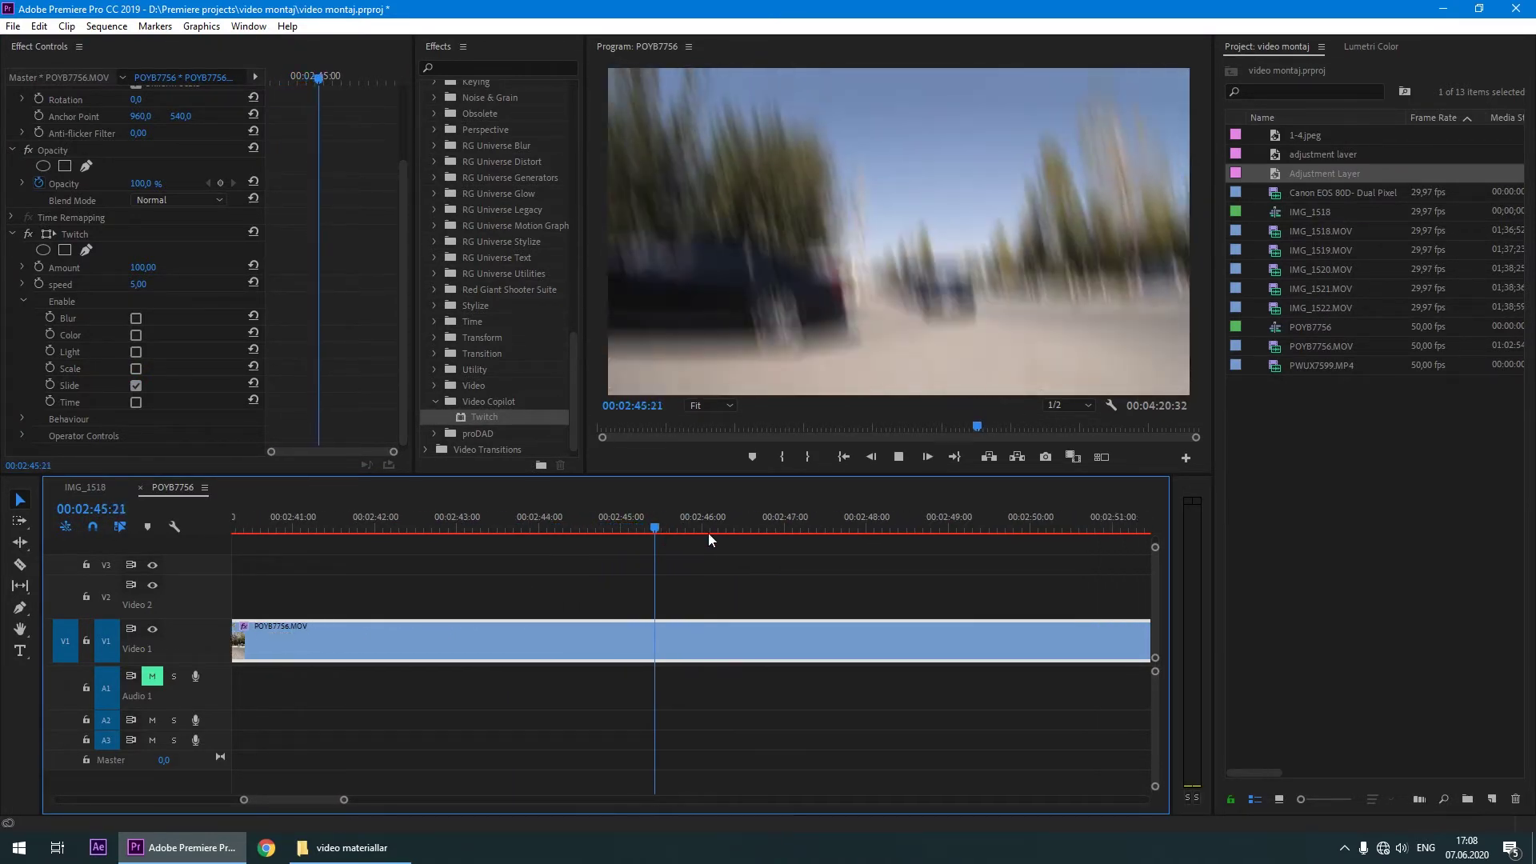
{"action": "mouse_move", "coordinate": [493, 530]}
{"action": "left_mouse_down"}
{"action": "mouse_move", "coordinate": [695, 543]}
{"action": "mouse_move", "coordinate": [761, 529]}
{"action": "left_mouse_up"}
Replace Slide with Time mode and preview the Time twitch.
{"action": "left_click", "coordinate": [136, 385]}
{"action": "left_click", "coordinate": [136, 402]}
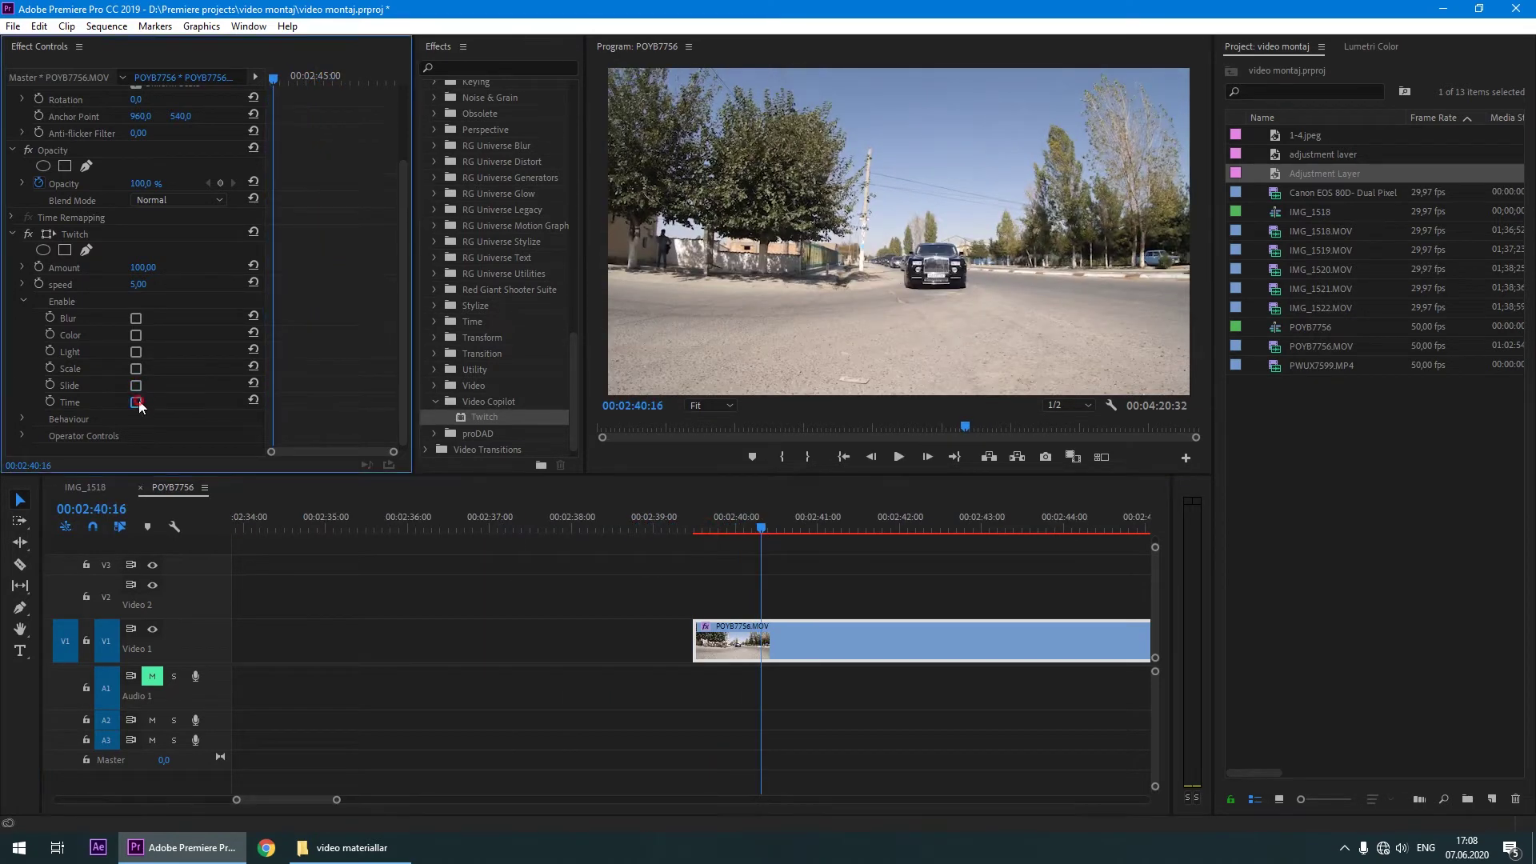
{"action": "left_click", "coordinate": [827, 569]}
{"action": "key", "text": "space"}
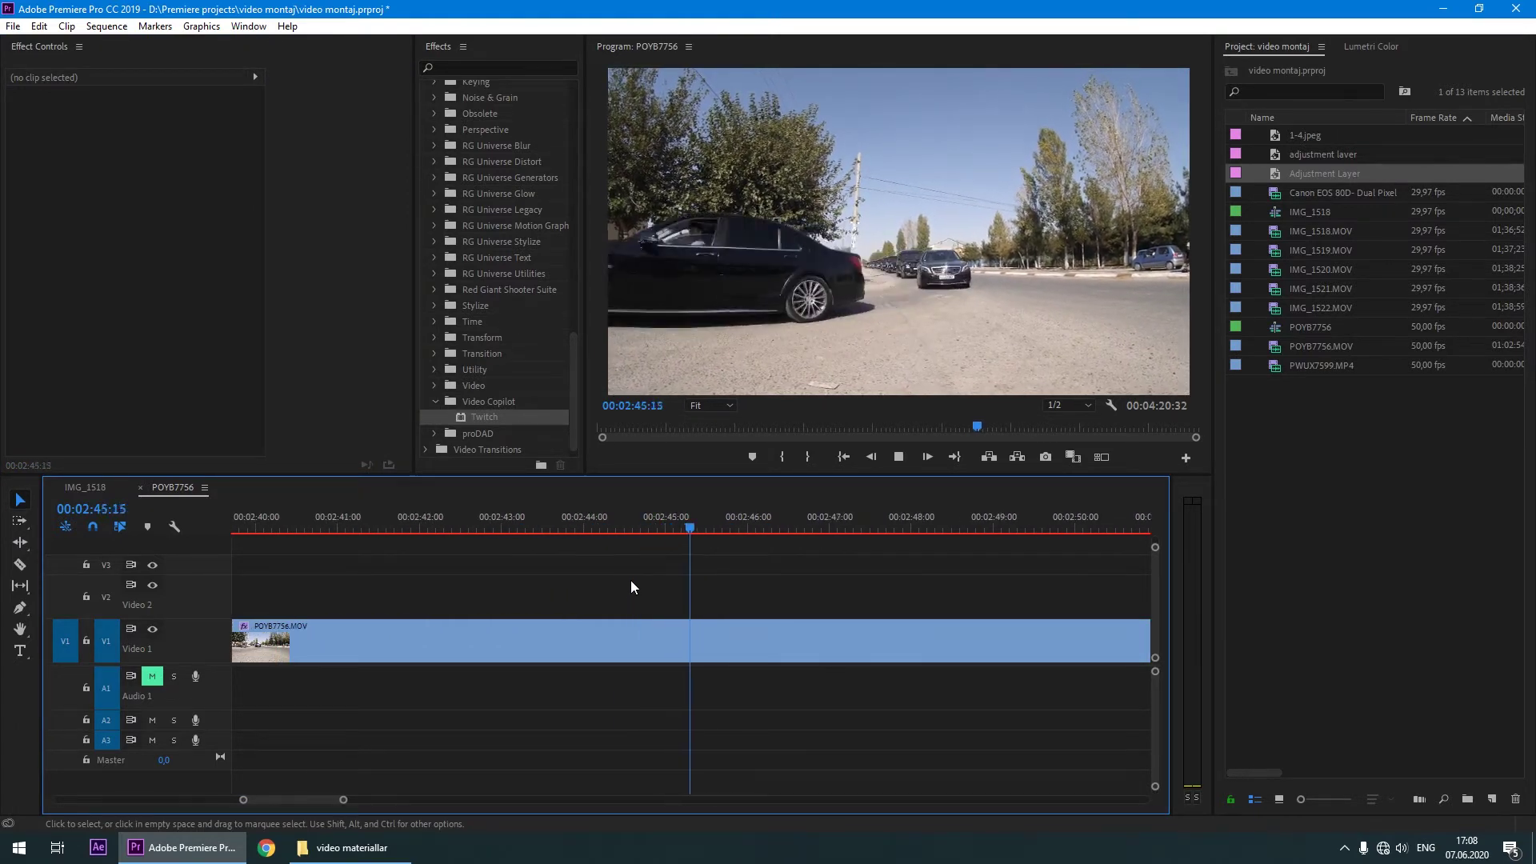
{"action": "left_click", "coordinate": [641, 640]}
{"action": "key", "text": "space"}
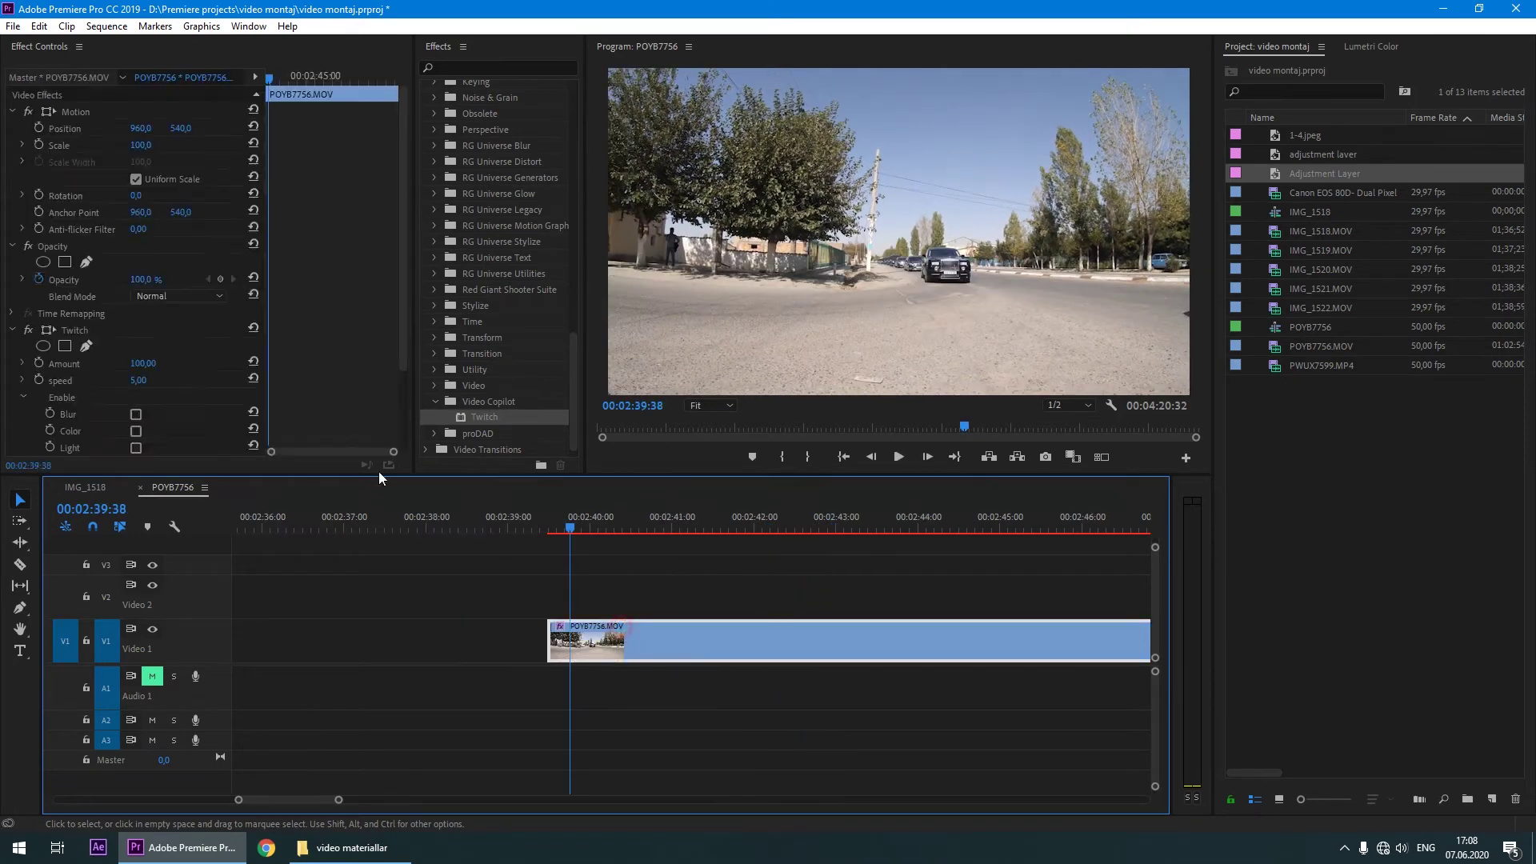
{"action": "scroll", "coordinate": [232, 416], "scroll_direction": "down", "scroll_amount": 3}
Turn off Time, re-enable Slide as the only mode, and preview it from 00:02:40.
{"action": "left_click", "coordinate": [166, 410]}
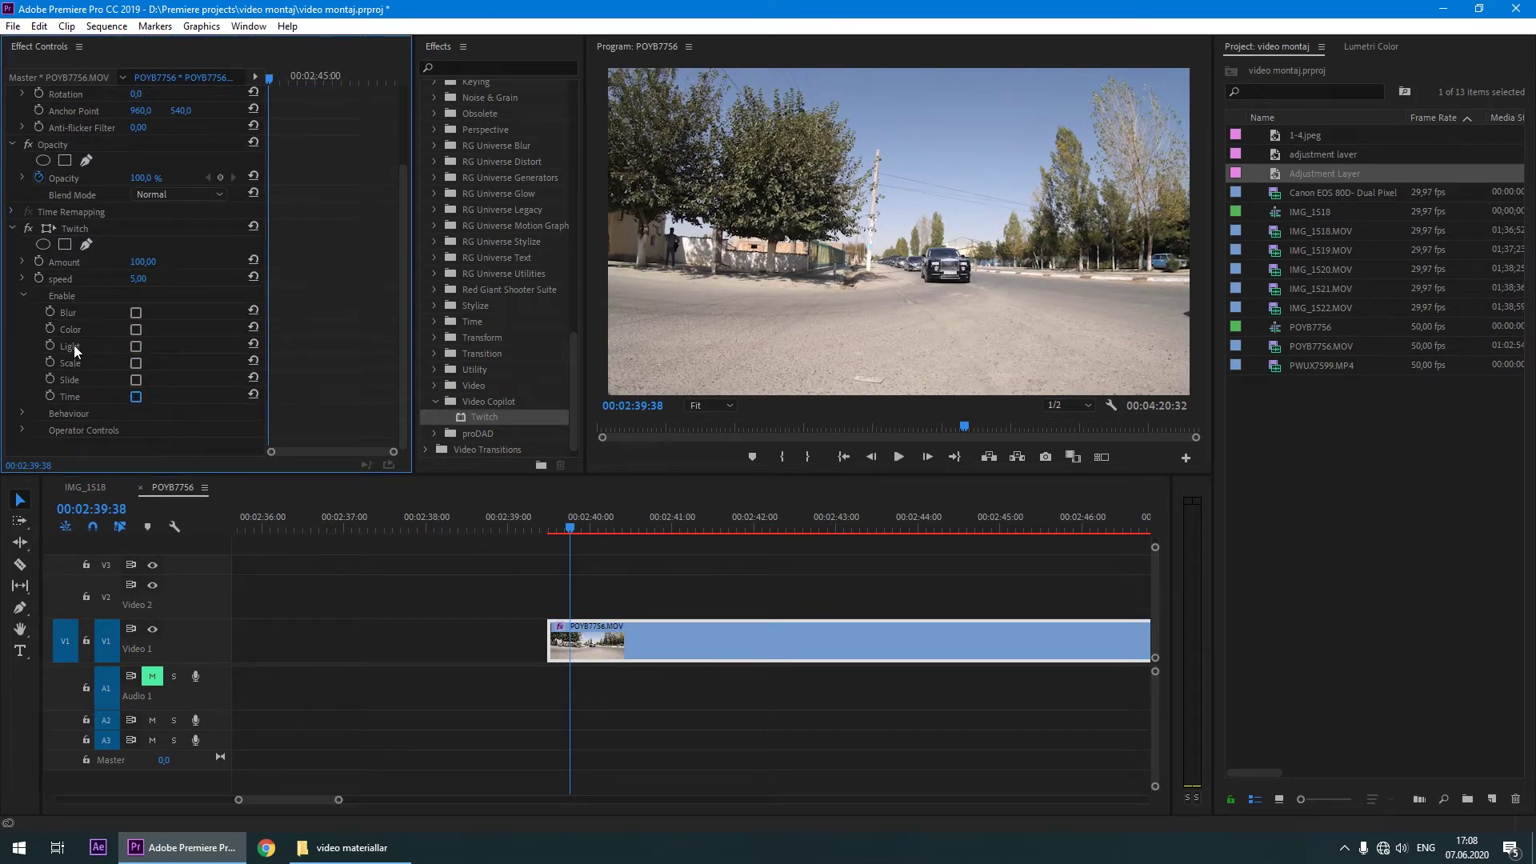
{"action": "left_click", "coordinate": [77, 365]}
{"action": "left_click", "coordinate": [618, 632]}
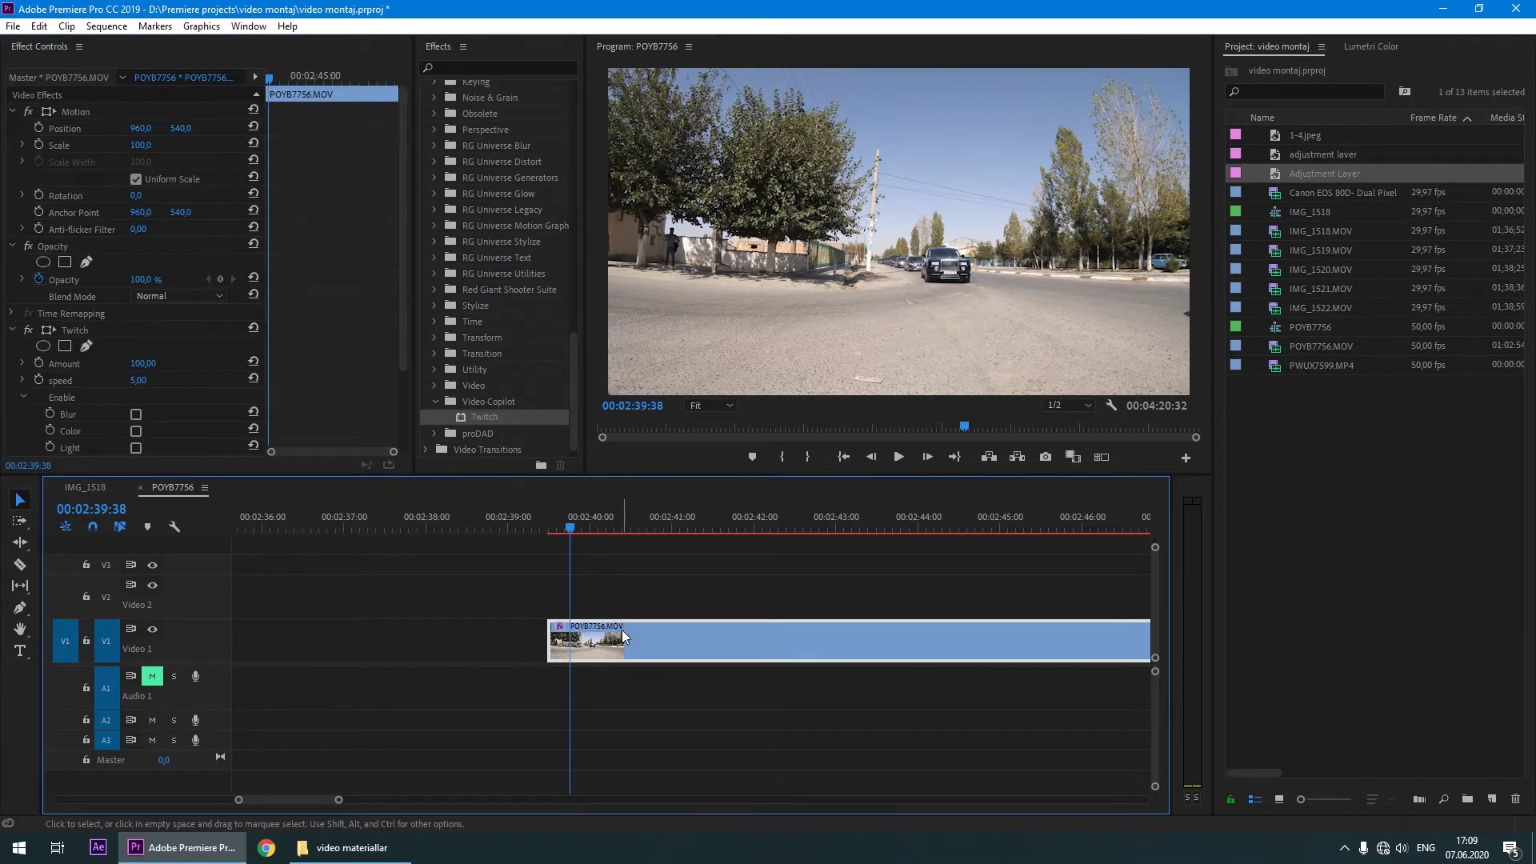
{"action": "left_click", "coordinate": [632, 689]}
{"action": "left_click", "coordinate": [560, 645]}
{"action": "scroll", "coordinate": [74, 435], "scroll_direction": "down", "scroll_amount": 2}
{"action": "scroll", "coordinate": [74, 434], "scroll_direction": "down", "scroll_amount": 1}
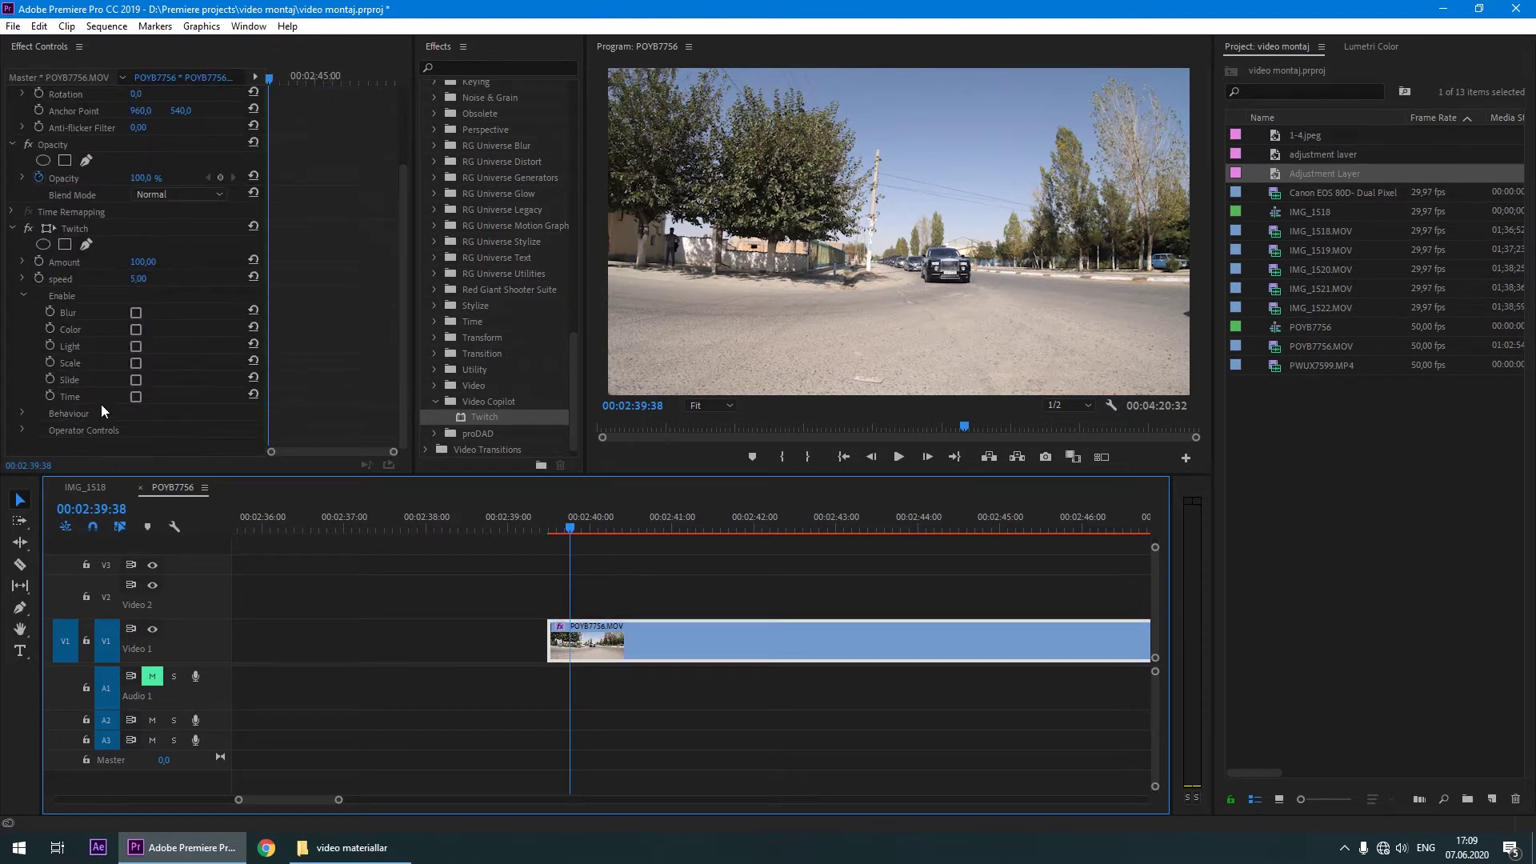
{"action": "left_click", "coordinate": [136, 380]}
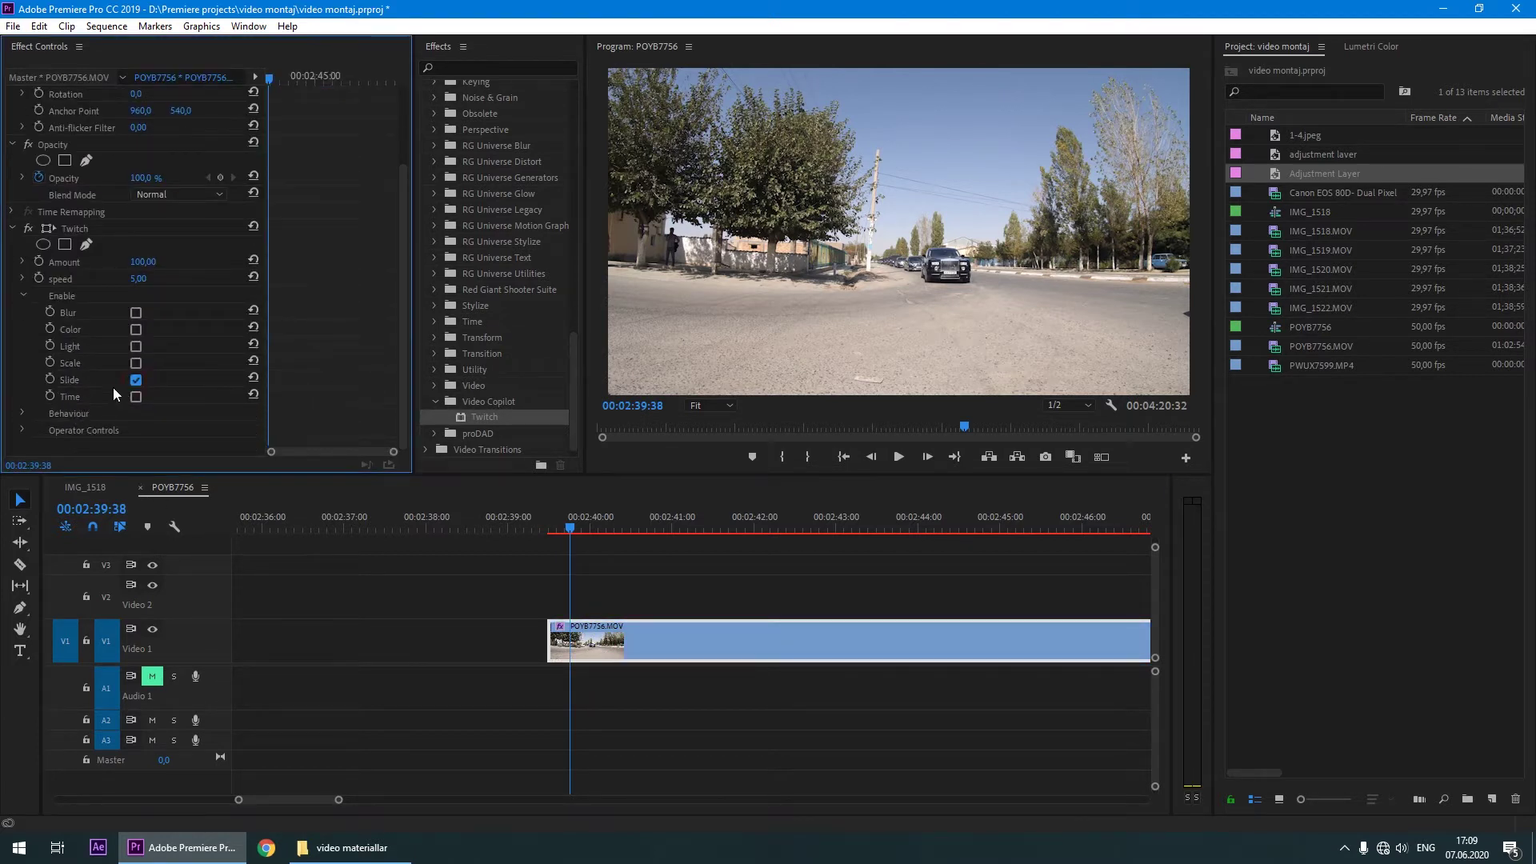
{"action": "left_click", "coordinate": [589, 530]}
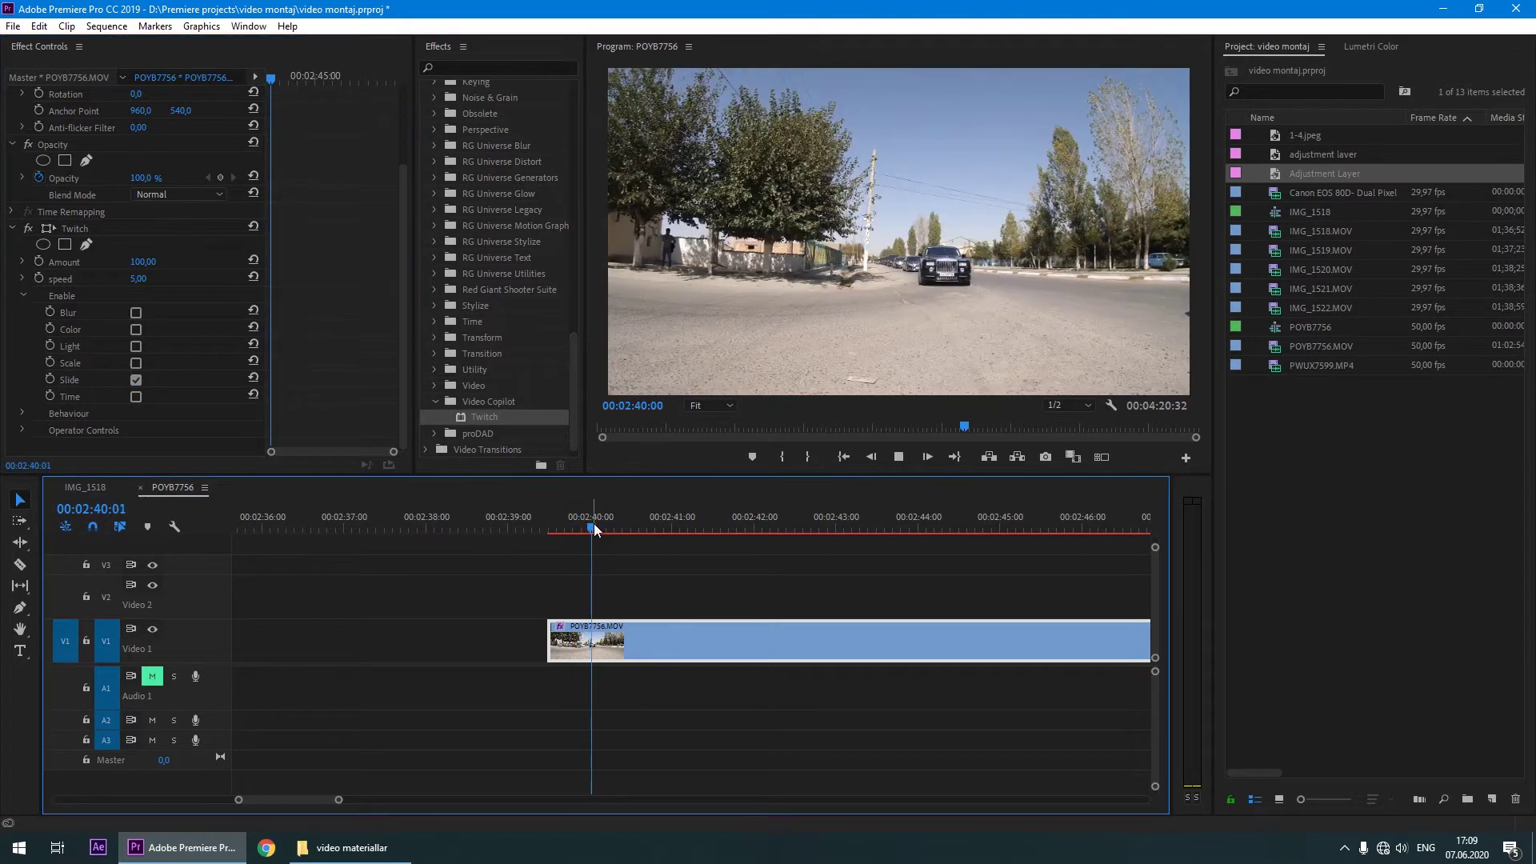
{"action": "key", "text": "space"}
{"action": "key", "text": "space"}
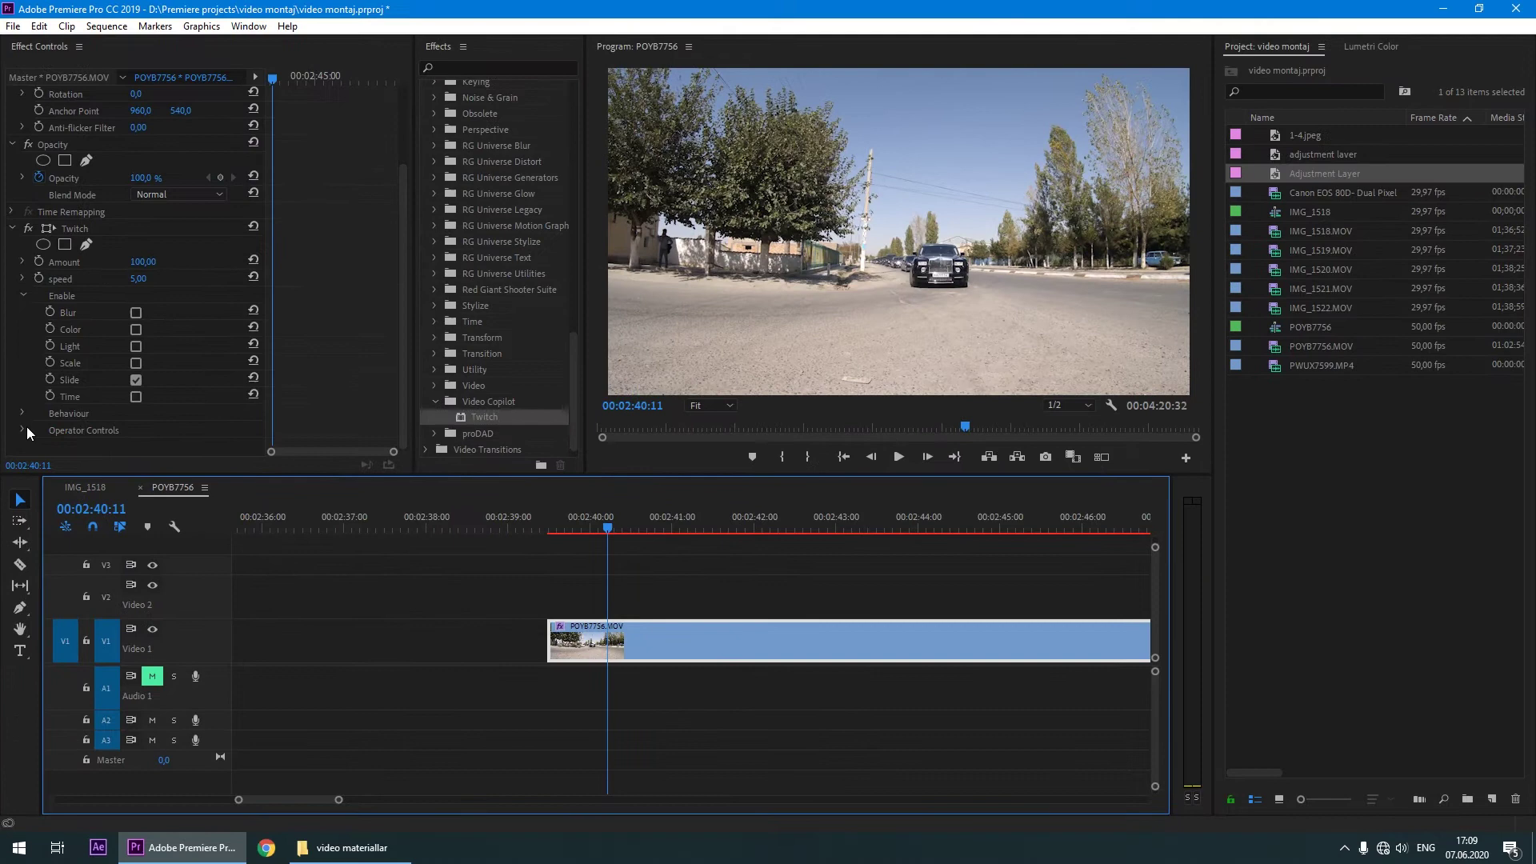
Expand Twitch's Operator Controls and resize the Effect Controls columns to view the mode groups.
{"action": "left_click", "coordinate": [23, 430]}
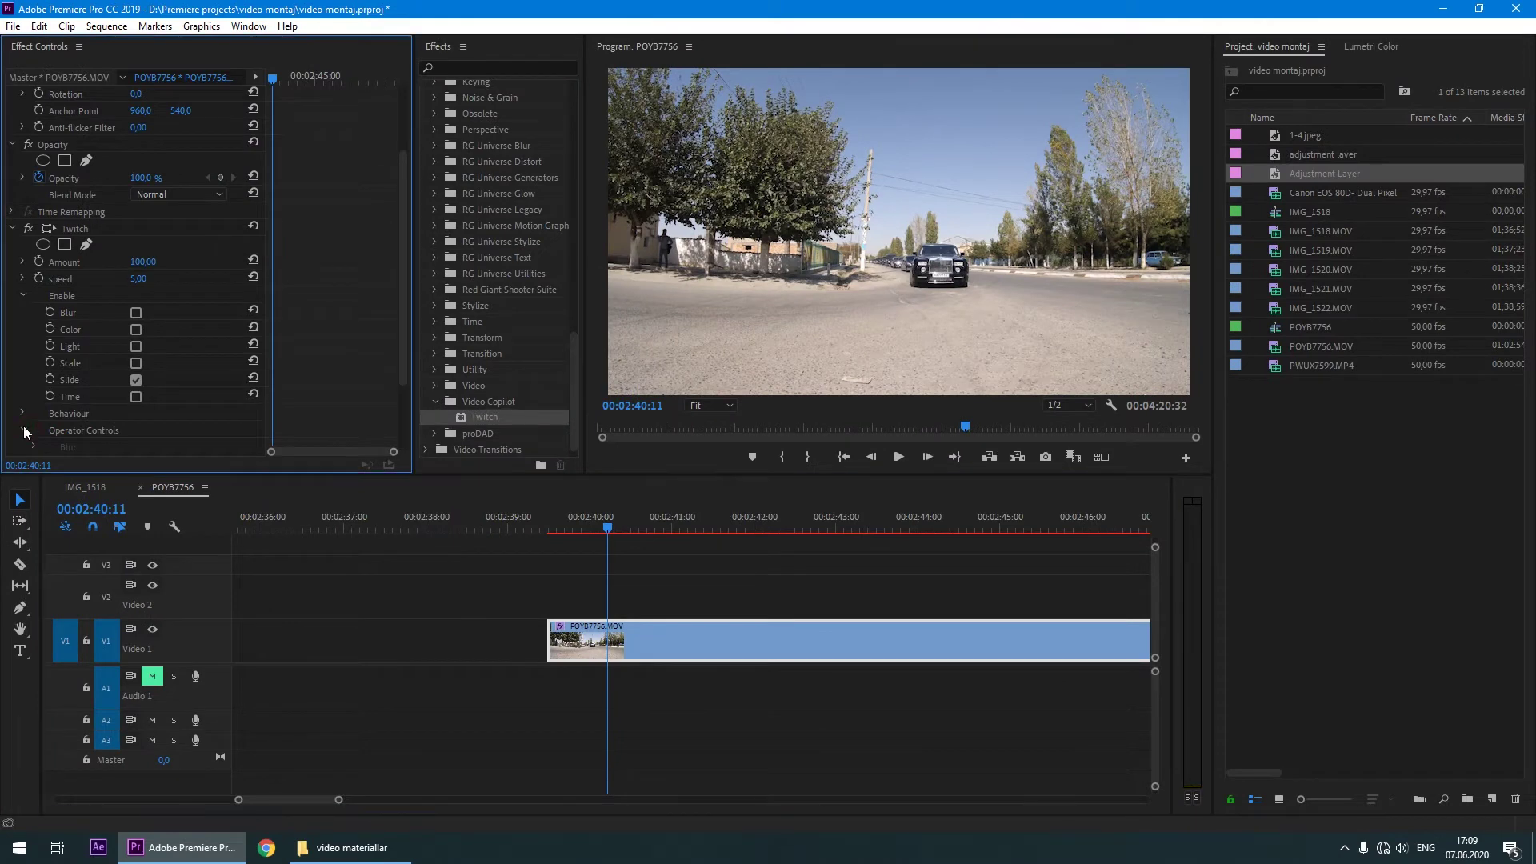
{"action": "scroll", "coordinate": [23, 425], "scroll_direction": "down", "scroll_amount": 3}
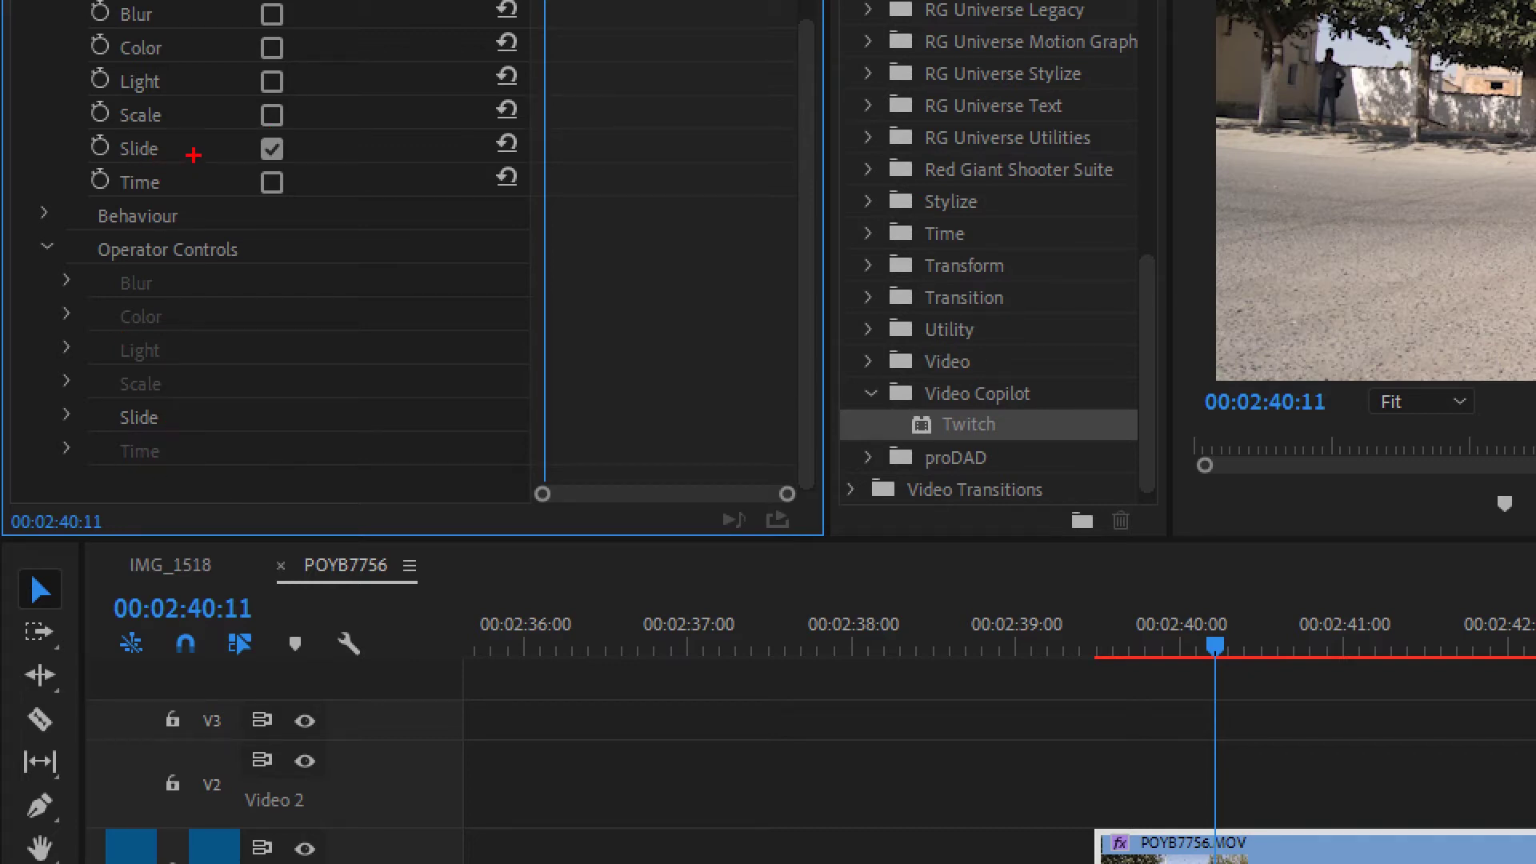
{"action": "left_click_drag", "start_coordinate": [308, 148], "coordinate": [409, 157]}
{"action": "left_click_drag", "start_coordinate": [185, 414], "coordinate": [286, 415]}
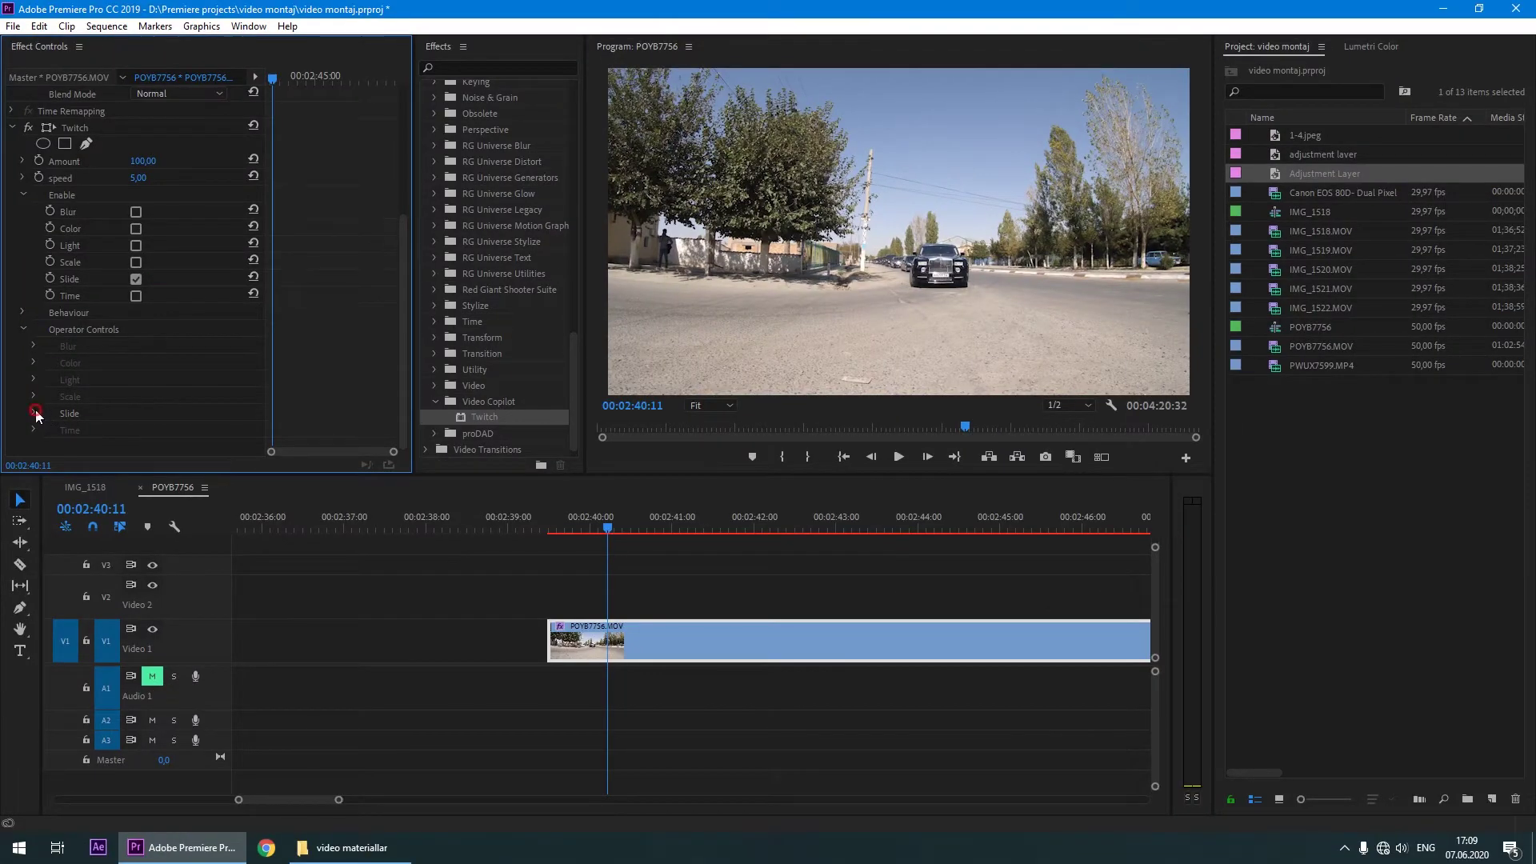
Expand the Slide operator settings and preview the glitch, stopping at 00:02:40:45.
{"action": "left_click", "coordinate": [36, 413]}
{"action": "scroll", "coordinate": [45, 411], "scroll_direction": "down", "scroll_amount": 2}
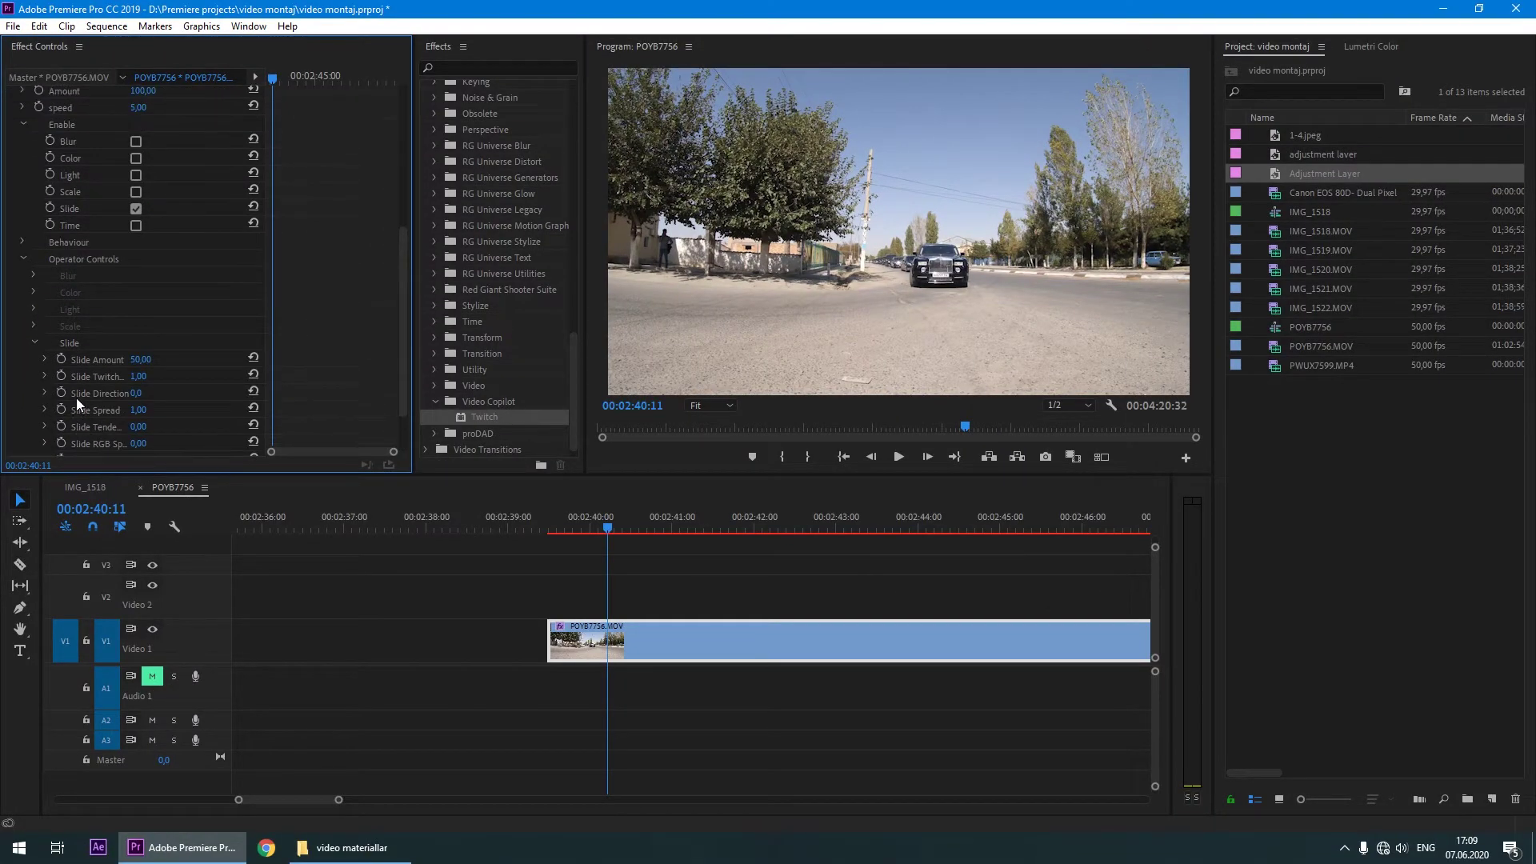
{"action": "scroll", "coordinate": [75, 396], "scroll_direction": "down", "scroll_amount": 2}
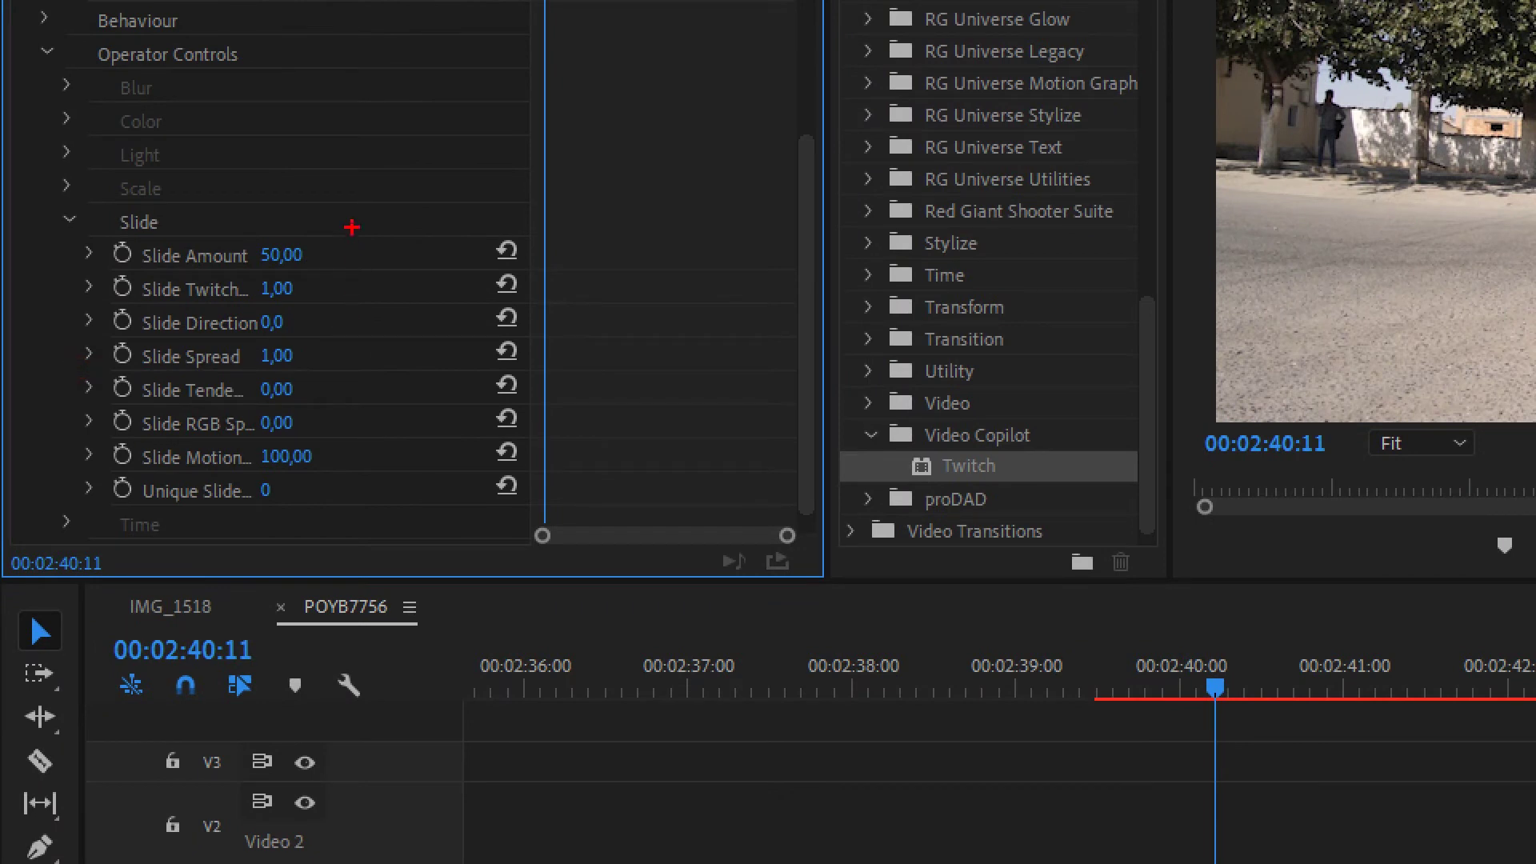
{"action": "left_click_drag", "start_coordinate": [352, 228], "coordinate": [360, 228]}
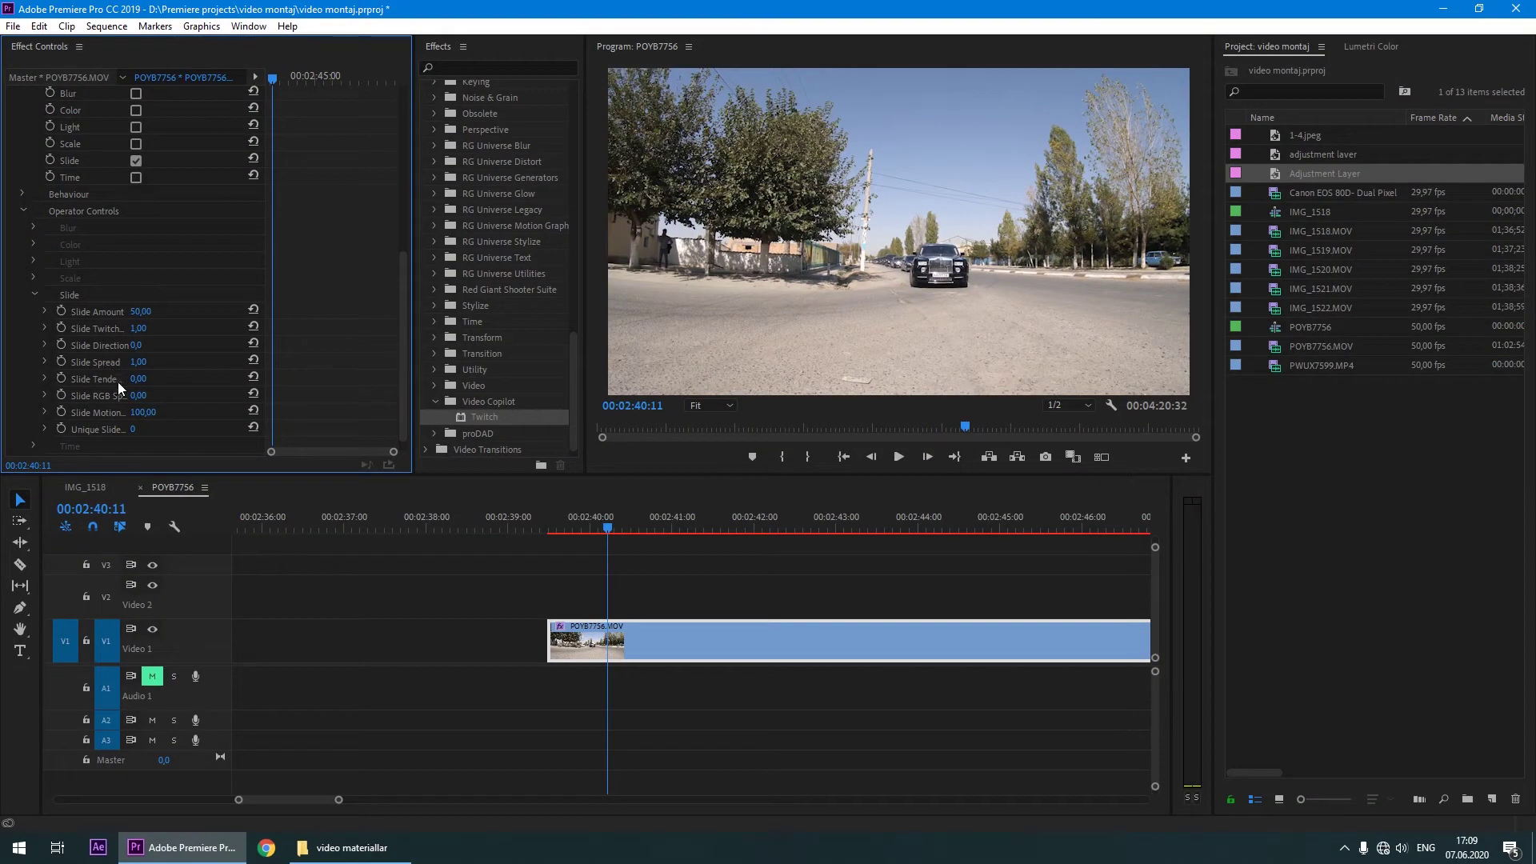
{"action": "left_click", "coordinate": [592, 529]}
{"action": "key", "text": "space"}
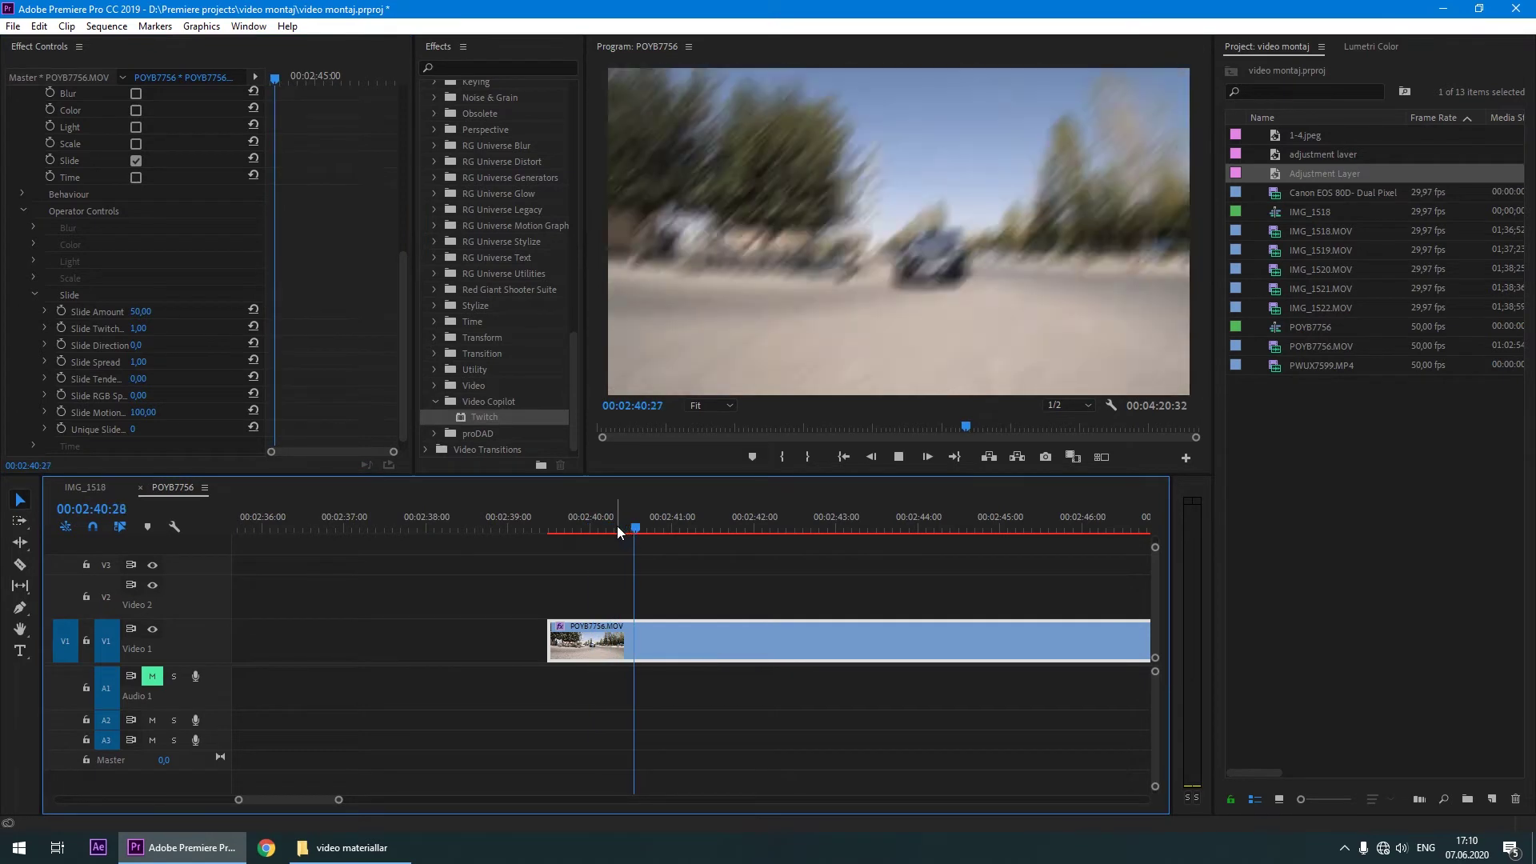
{"action": "left_click", "coordinate": [661, 525]}
{"action": "left_click", "coordinate": [664, 526]}
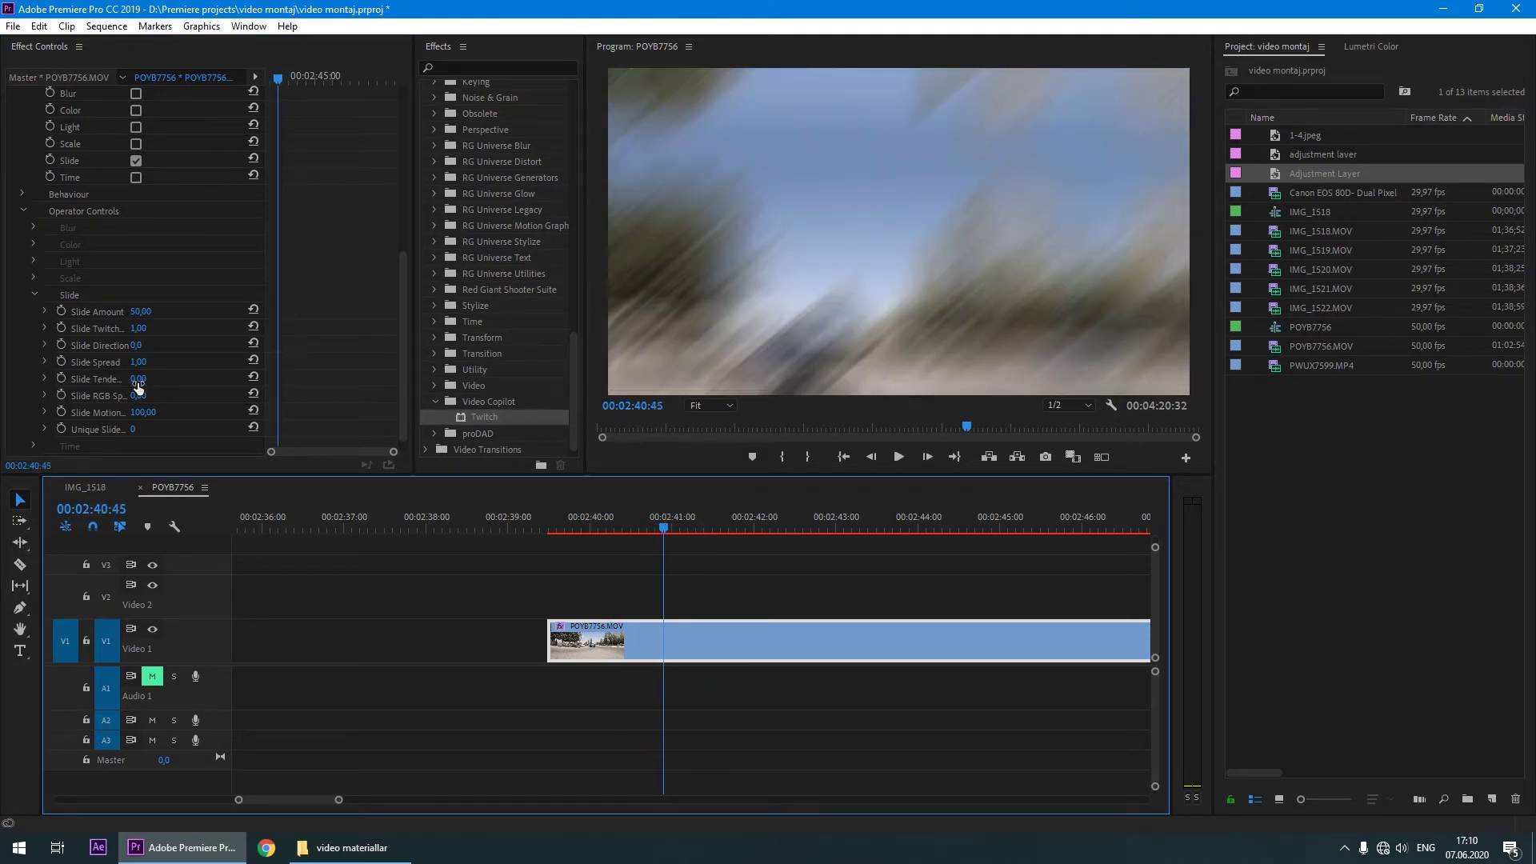
Raise Slide RGB Spread to about 19 and lower Slide Amount to about 15.
{"action": "left_click", "coordinate": [54, 395]}
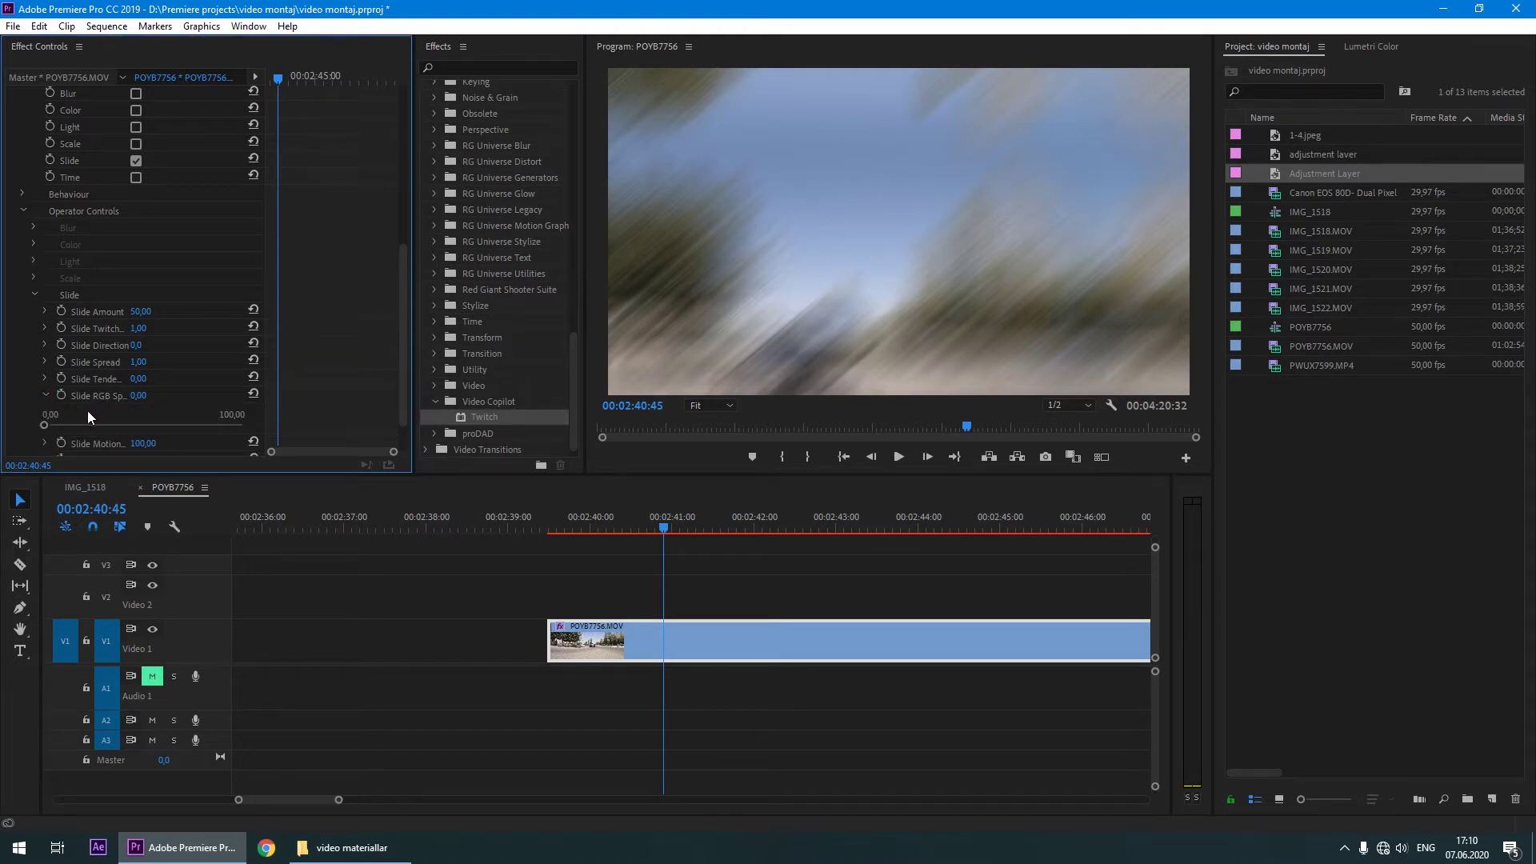
{"action": "left_click_drag", "start_coordinate": [49, 426], "coordinate": [83, 425]}
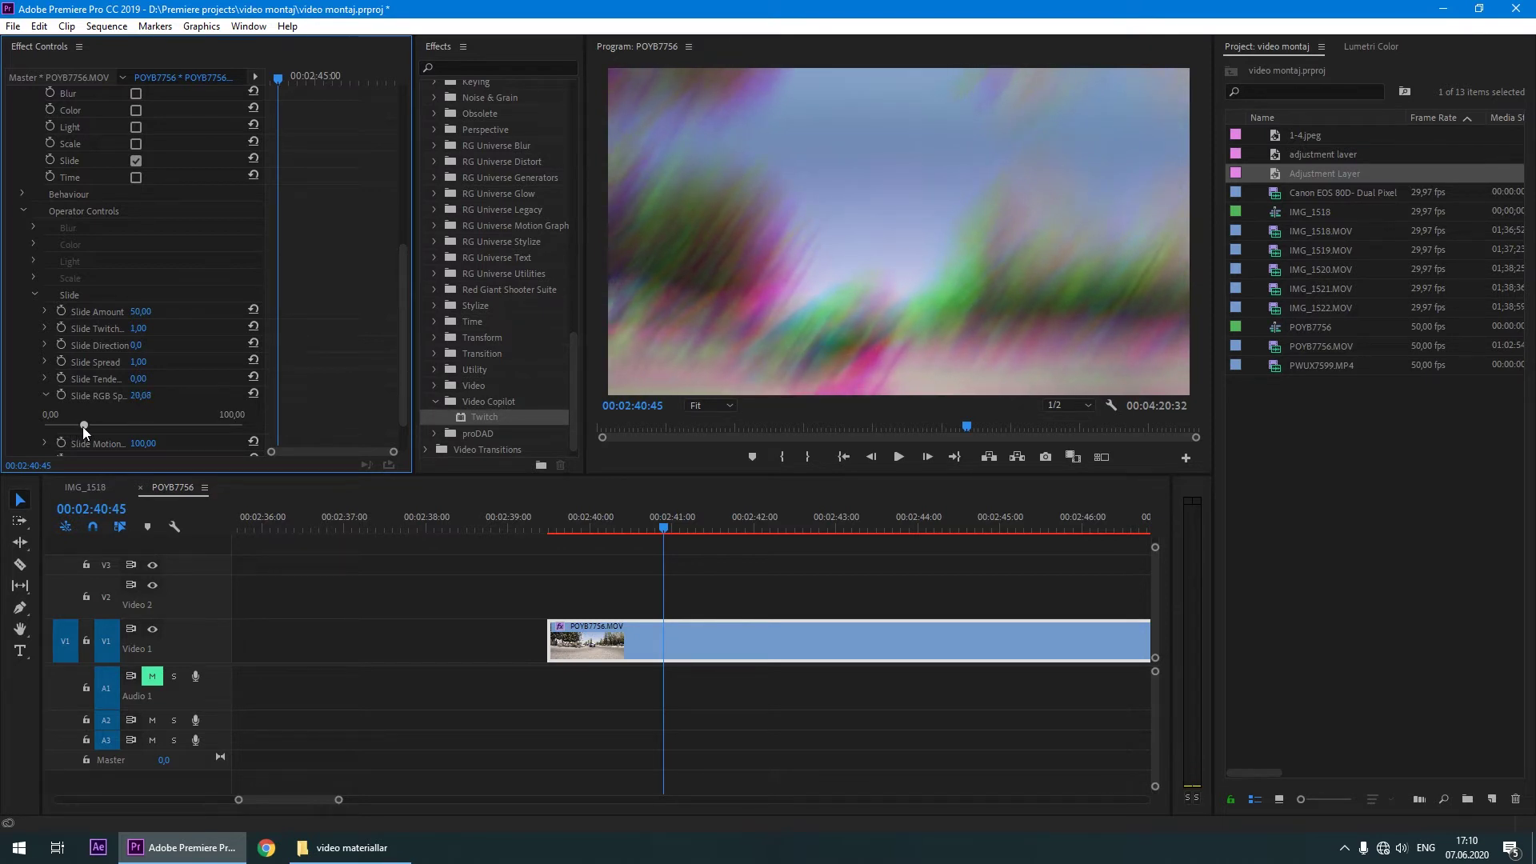
{"action": "left_click", "coordinate": [44, 312]}
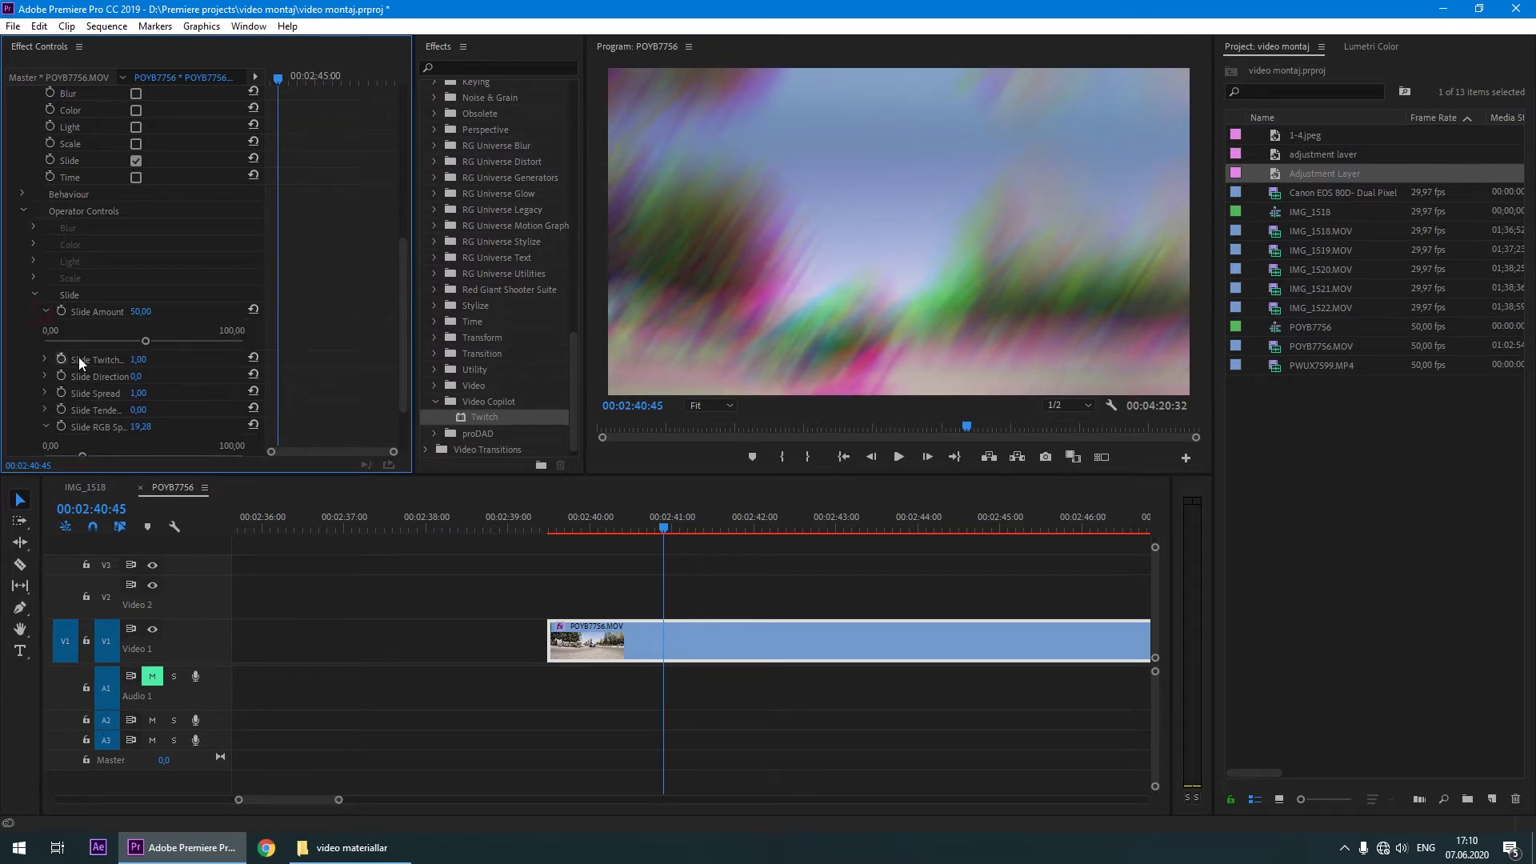
{"action": "left_click_drag", "start_coordinate": [102, 340], "coordinate": [74, 345]}
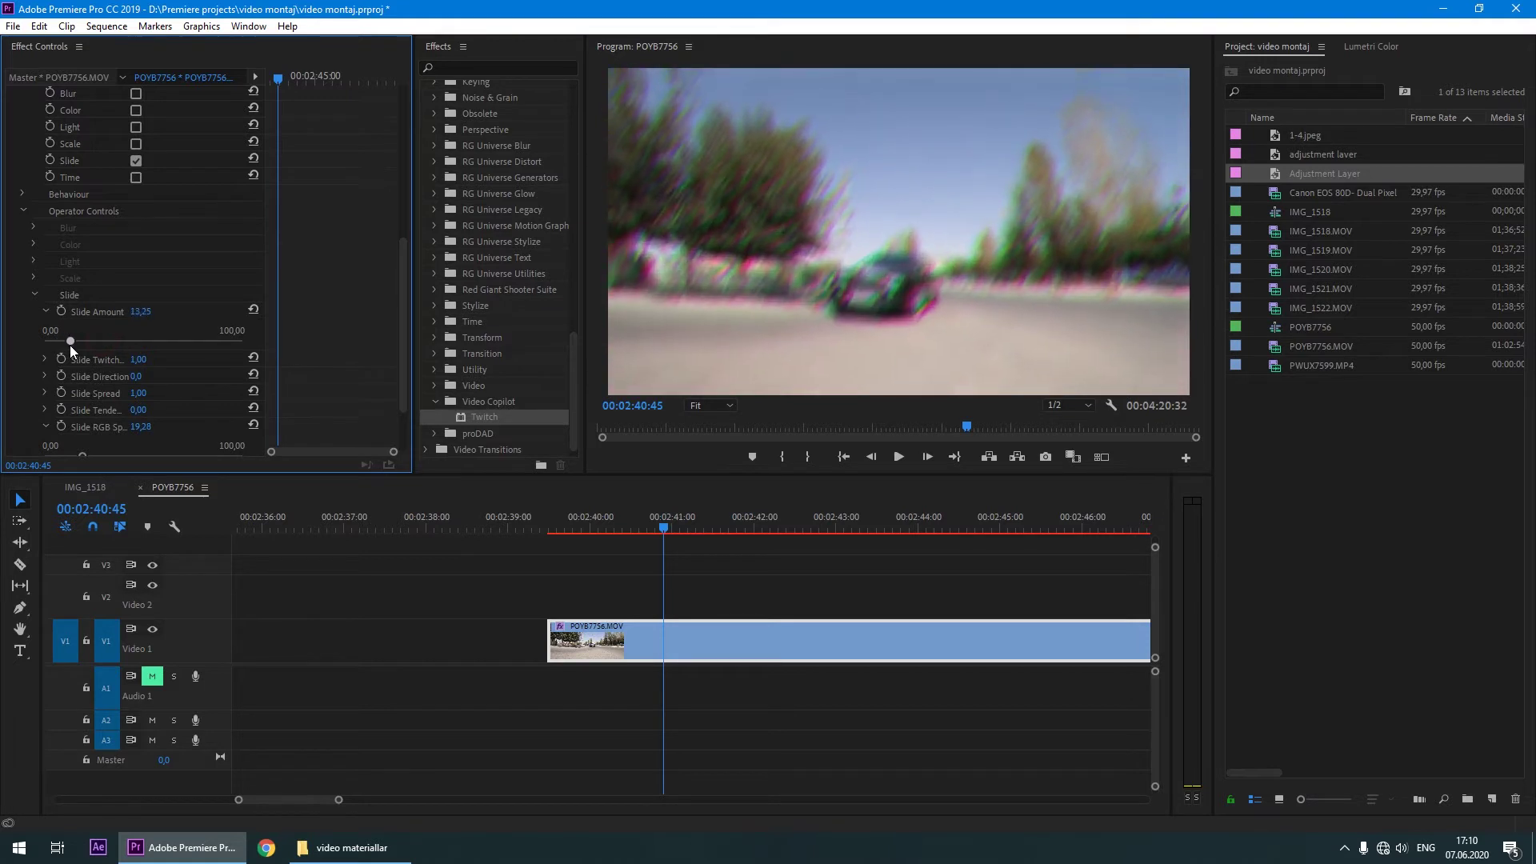
{"action": "scroll", "coordinate": [90, 377], "scroll_direction": "down", "scroll_amount": 1}
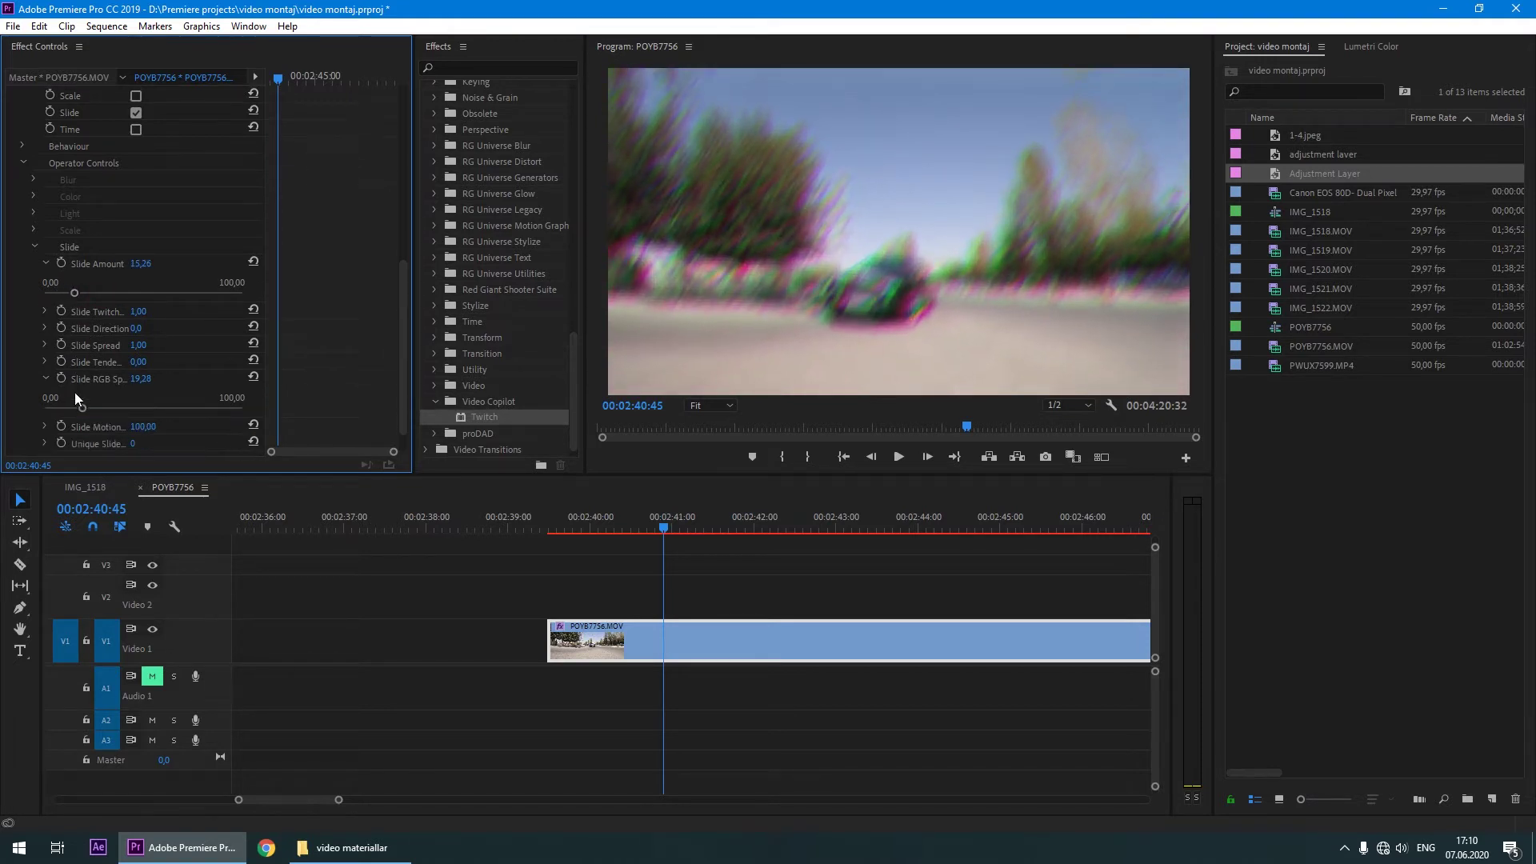
{"action": "left_click", "coordinate": [608, 543]}
{"action": "left_click", "coordinate": [587, 543]}
Turn the car clip's Twitch Slide Direction dial to about 63°.
{"action": "key", "text": "space"}
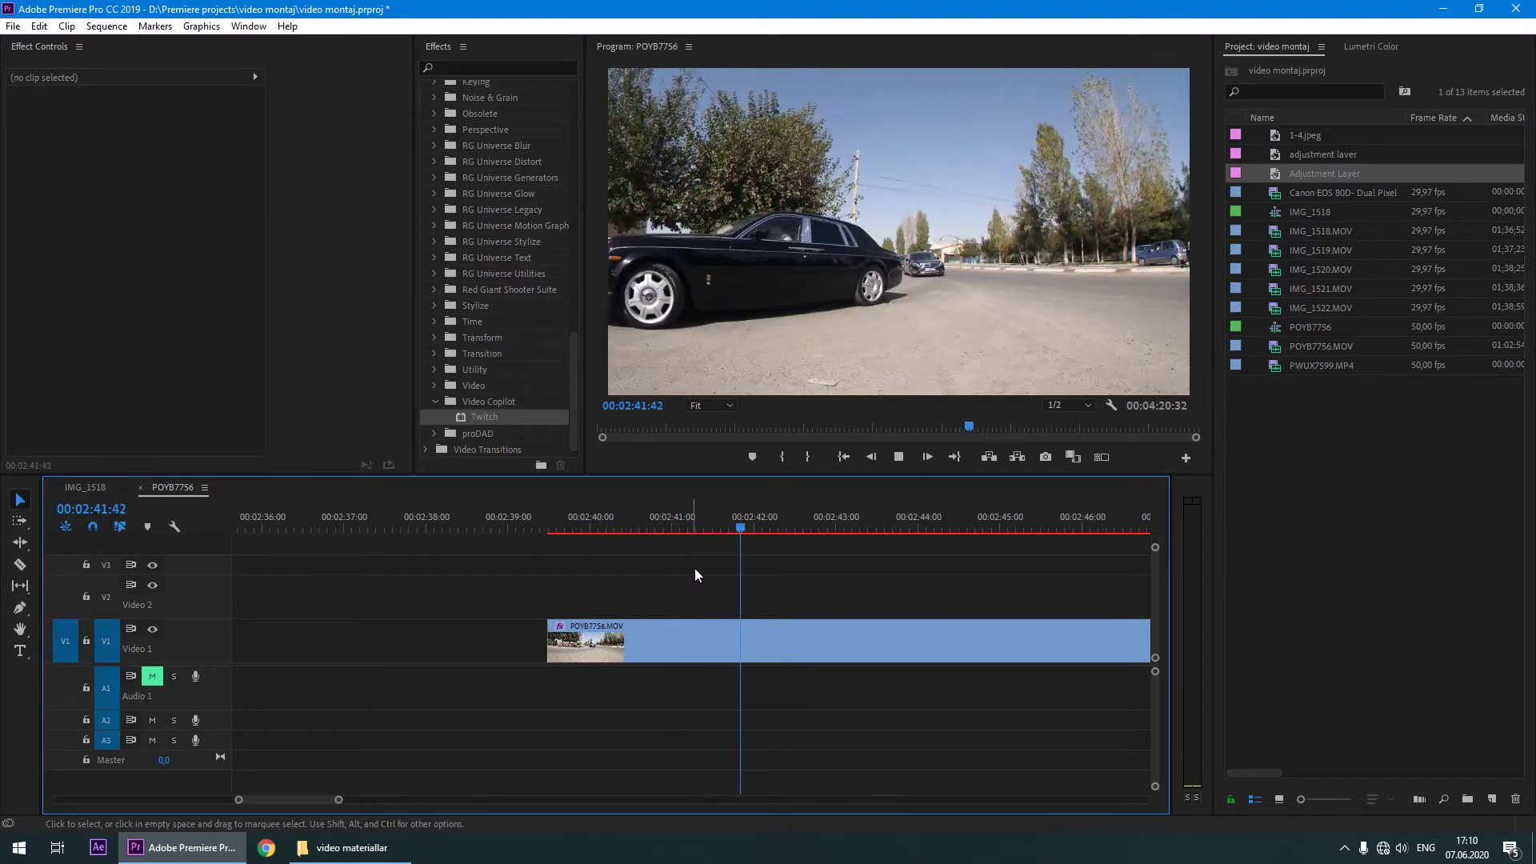
{"action": "mouse_move", "coordinate": [861, 532]}
{"action": "left_mouse_down"}
{"action": "mouse_move", "coordinate": [694, 531]}
{"action": "mouse_move", "coordinate": [673, 569]}
{"action": "left_mouse_up"}
{"action": "left_click", "coordinate": [622, 632]}
{"action": "scroll", "coordinate": [74, 384], "scroll_direction": "down", "scroll_amount": 5}
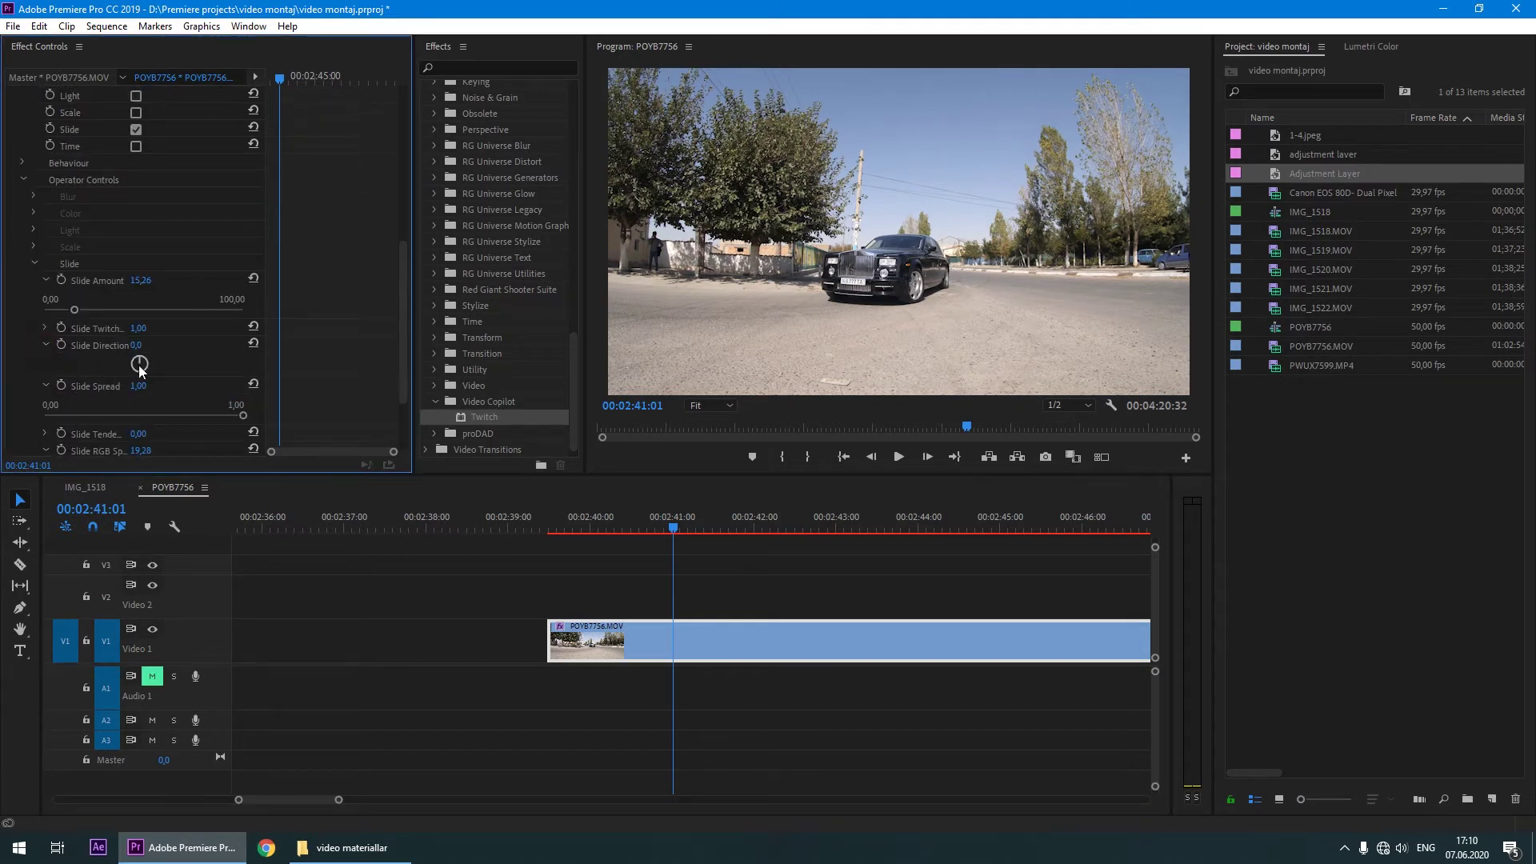
{"action": "left_click_drag", "start_coordinate": [139, 366], "coordinate": [153, 347]}
{"action": "left_click_drag", "start_coordinate": [674, 525], "coordinate": [667, 534]}
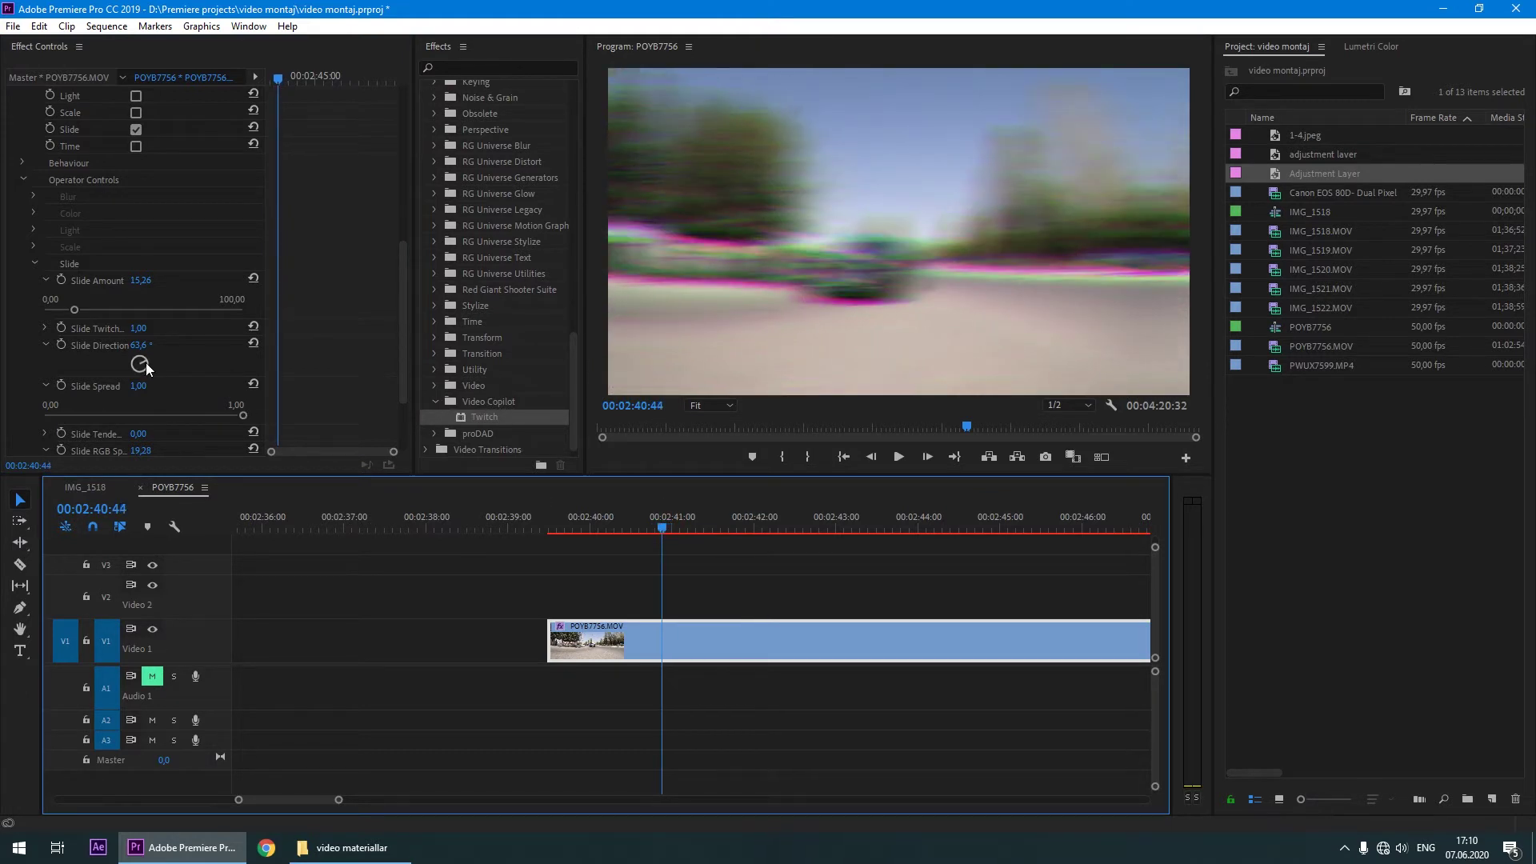
{"action": "mouse_move", "coordinate": [146, 362]}
{"action": "left_mouse_down"}
{"action": "mouse_move", "coordinate": [141, 377]}
{"action": "mouse_move", "coordinate": [150, 358]}
{"action": "left_mouse_up"}
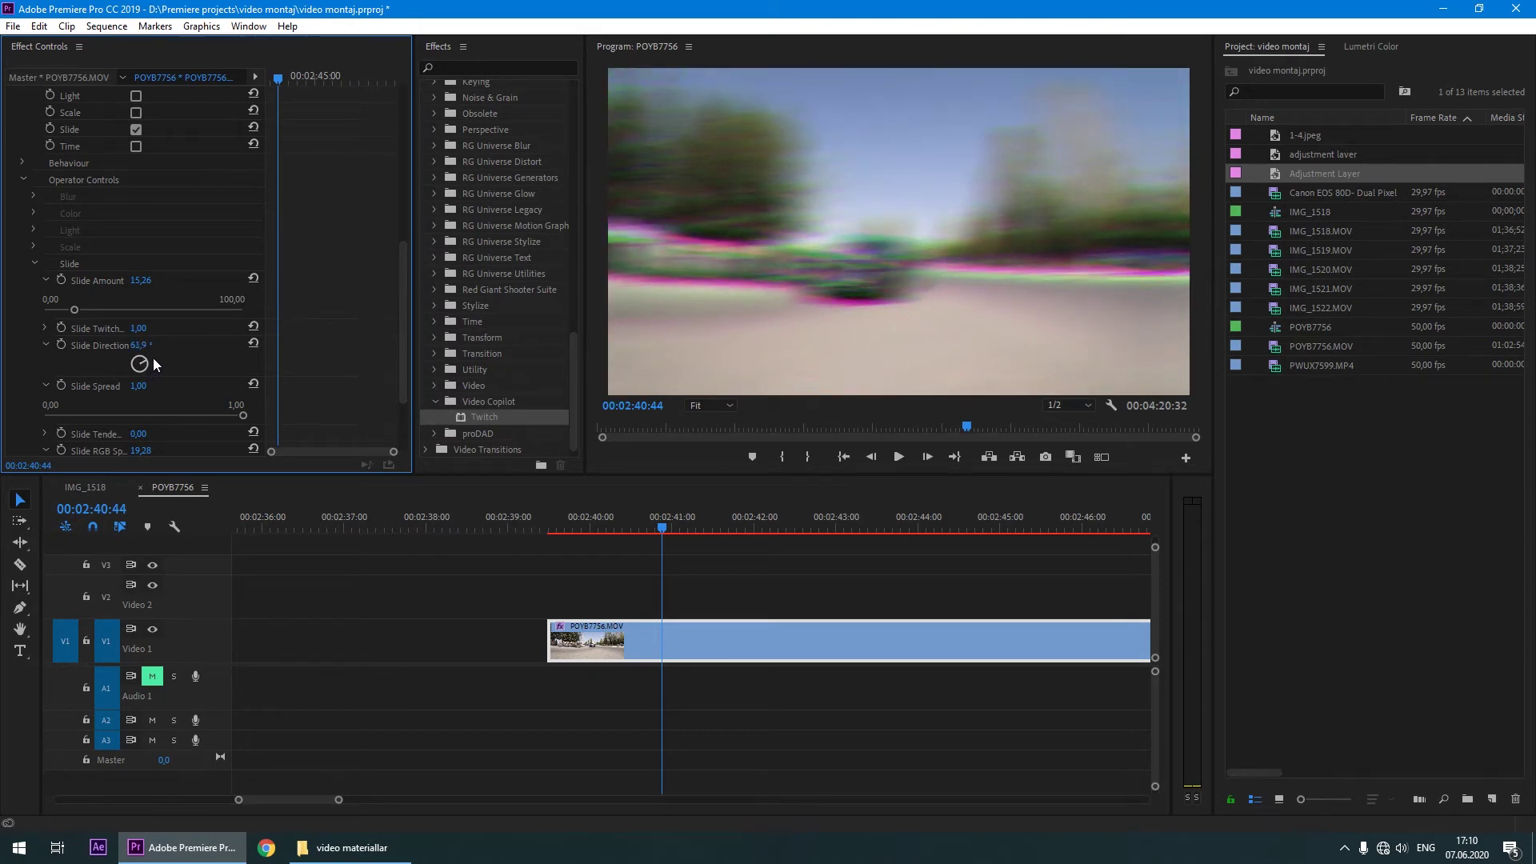
Play back the glitch with the new slide direction from just before it starts.
{"action": "left_click", "coordinate": [567, 553]}
{"action": "left_click", "coordinate": [545, 520]}
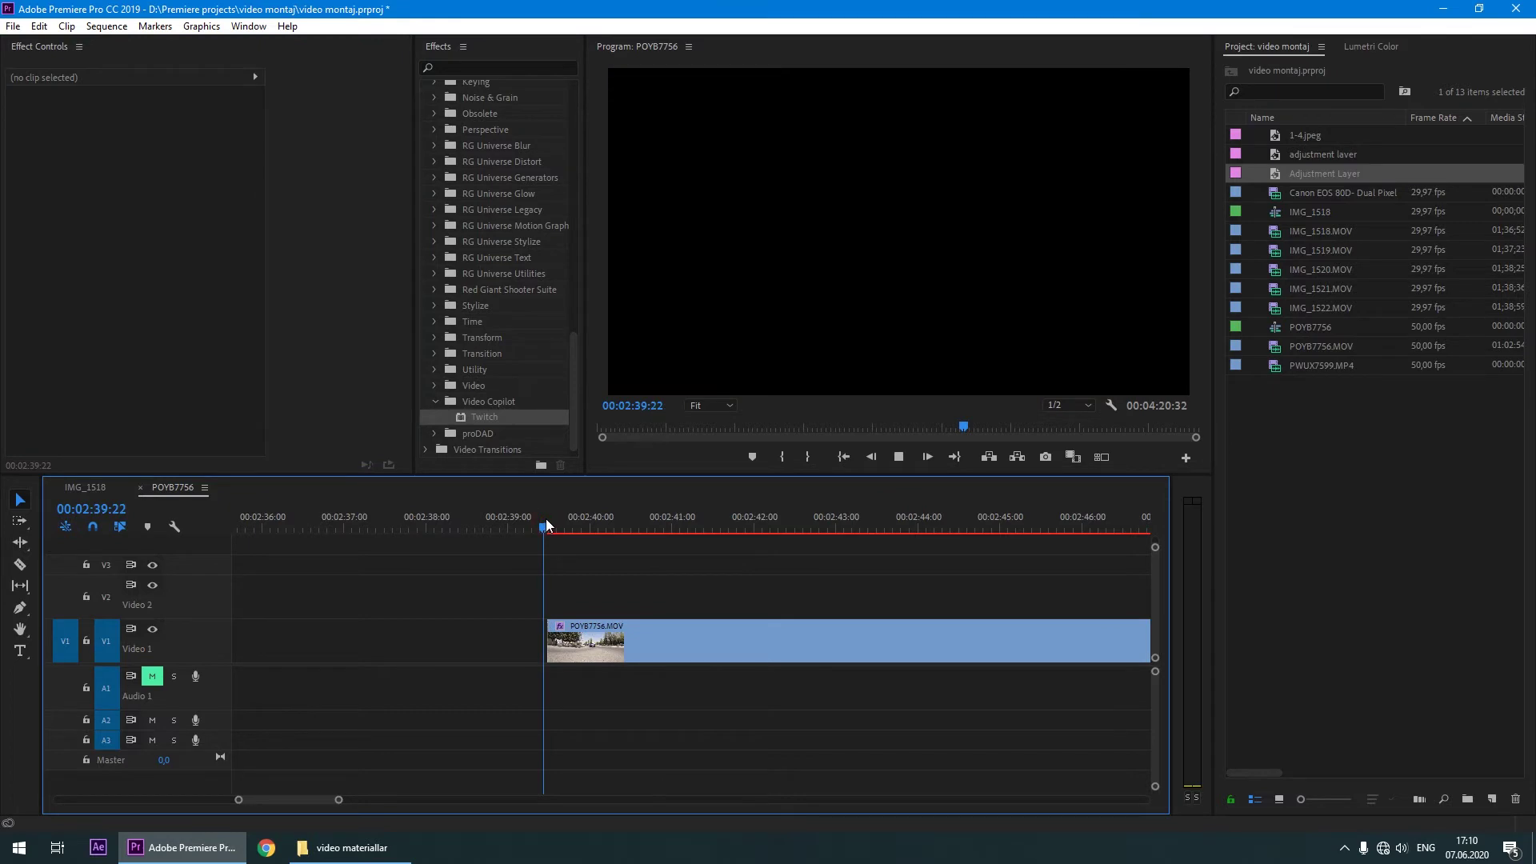
{"action": "key", "text": "space"}
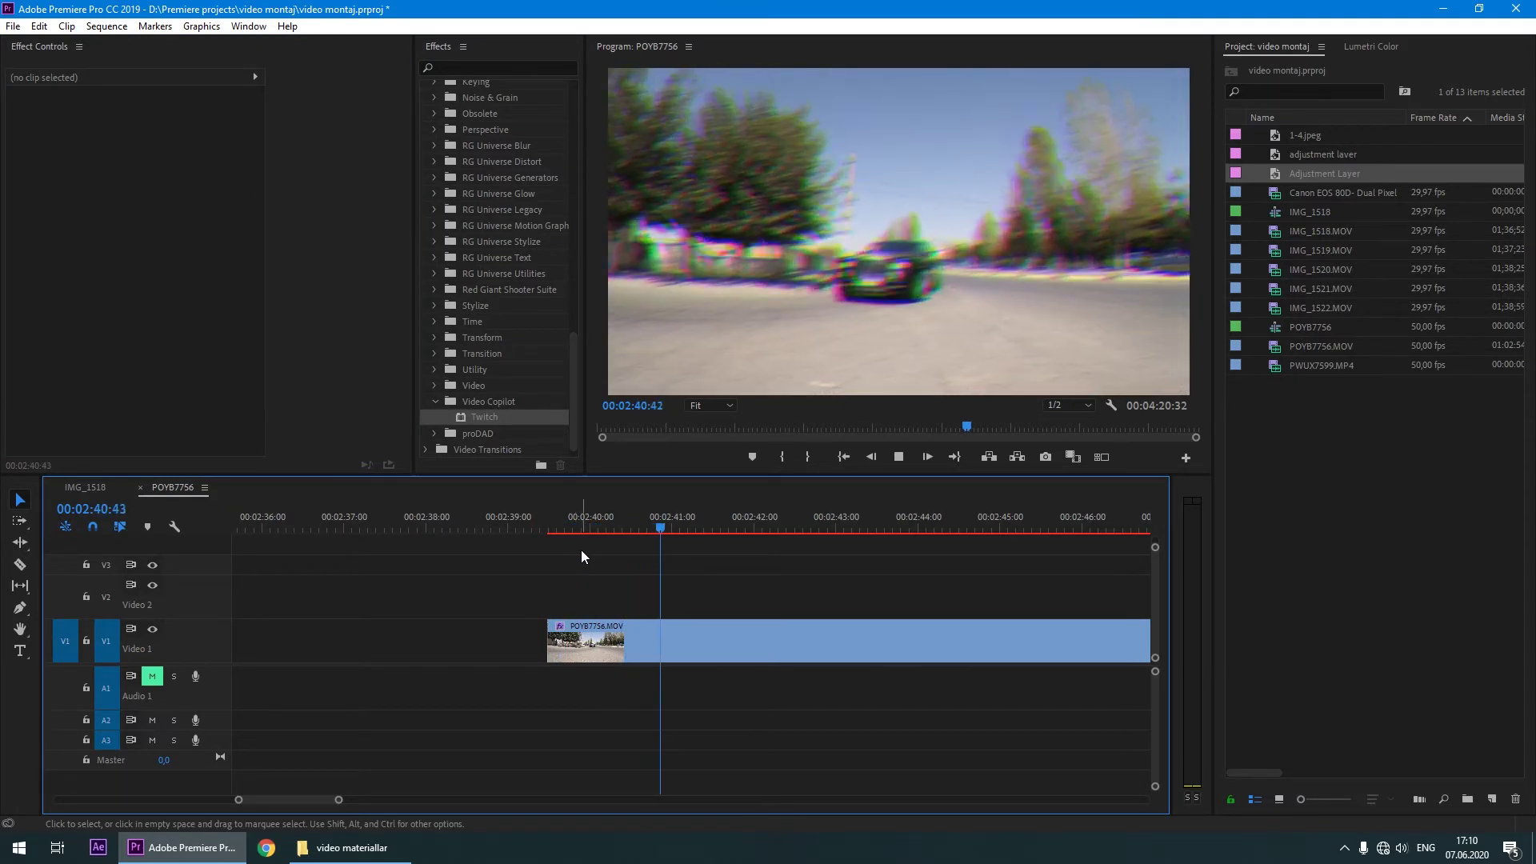
{"action": "key", "text": "space"}
Drag the car clip's Twitch Slide Spread down to 0.
{"action": "left_click", "coordinate": [704, 628]}
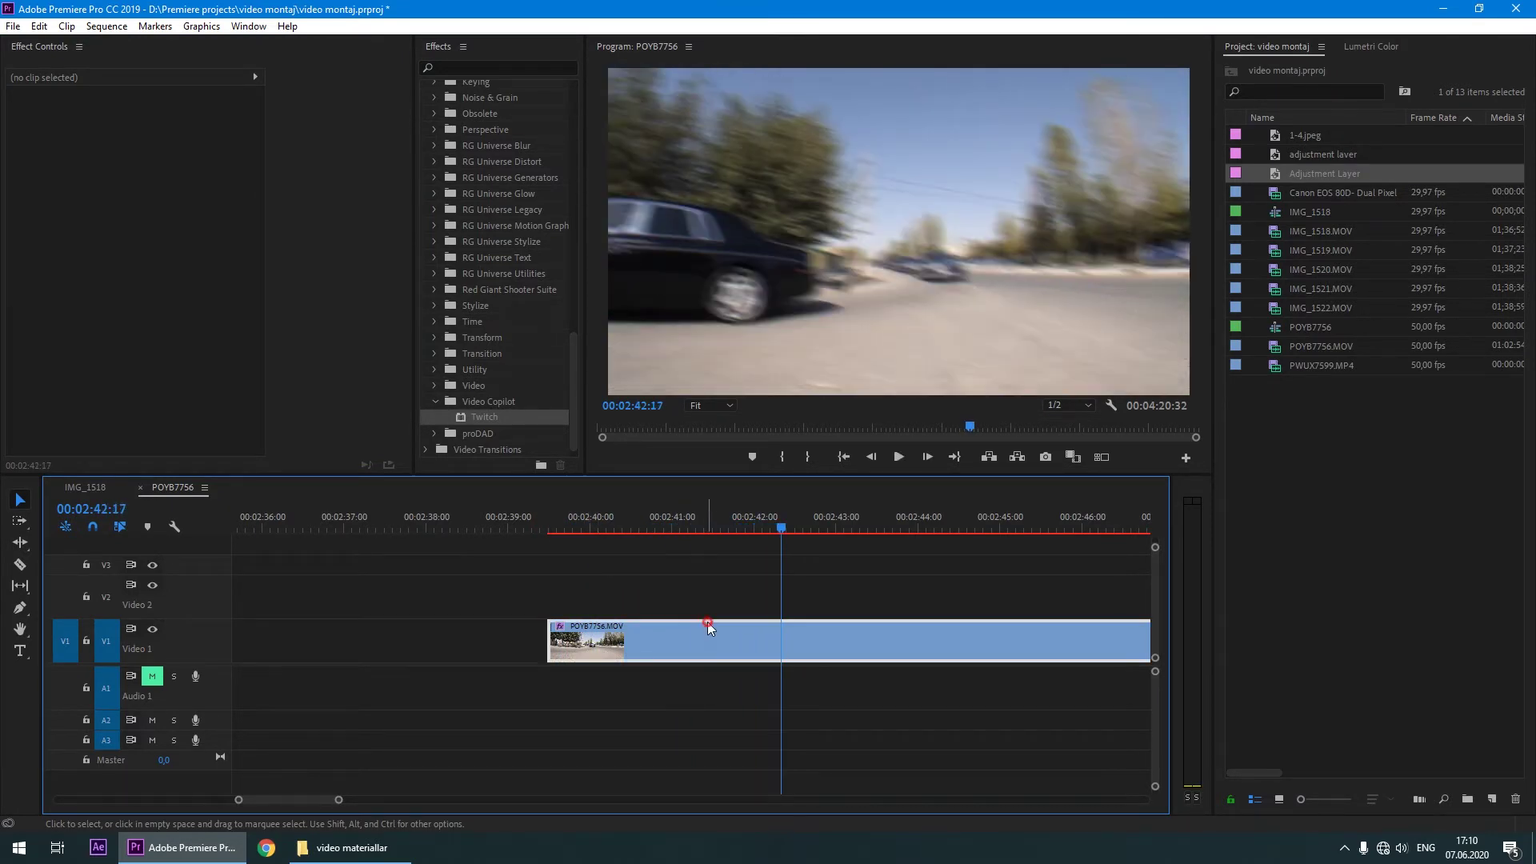
{"action": "scroll", "coordinate": [173, 416], "scroll_direction": "down", "scroll_amount": 2}
{"action": "scroll", "coordinate": [173, 416], "scroll_direction": "down", "scroll_amount": 2}
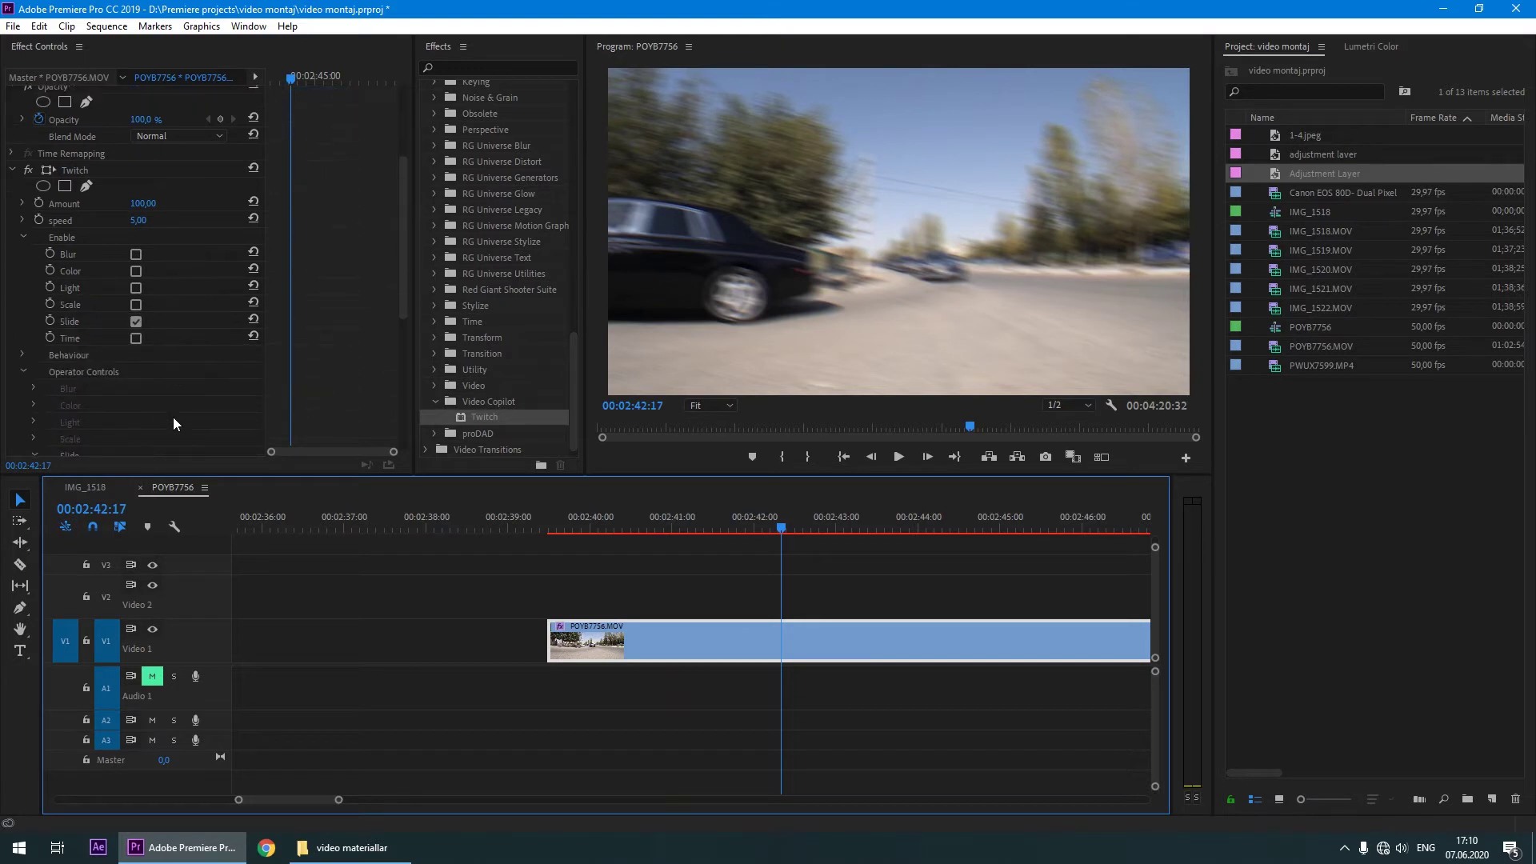
{"action": "scroll", "coordinate": [151, 414], "scroll_direction": "down", "scroll_amount": 2}
{"action": "scroll", "coordinate": [72, 426], "scroll_direction": "down", "scroll_amount": 1}
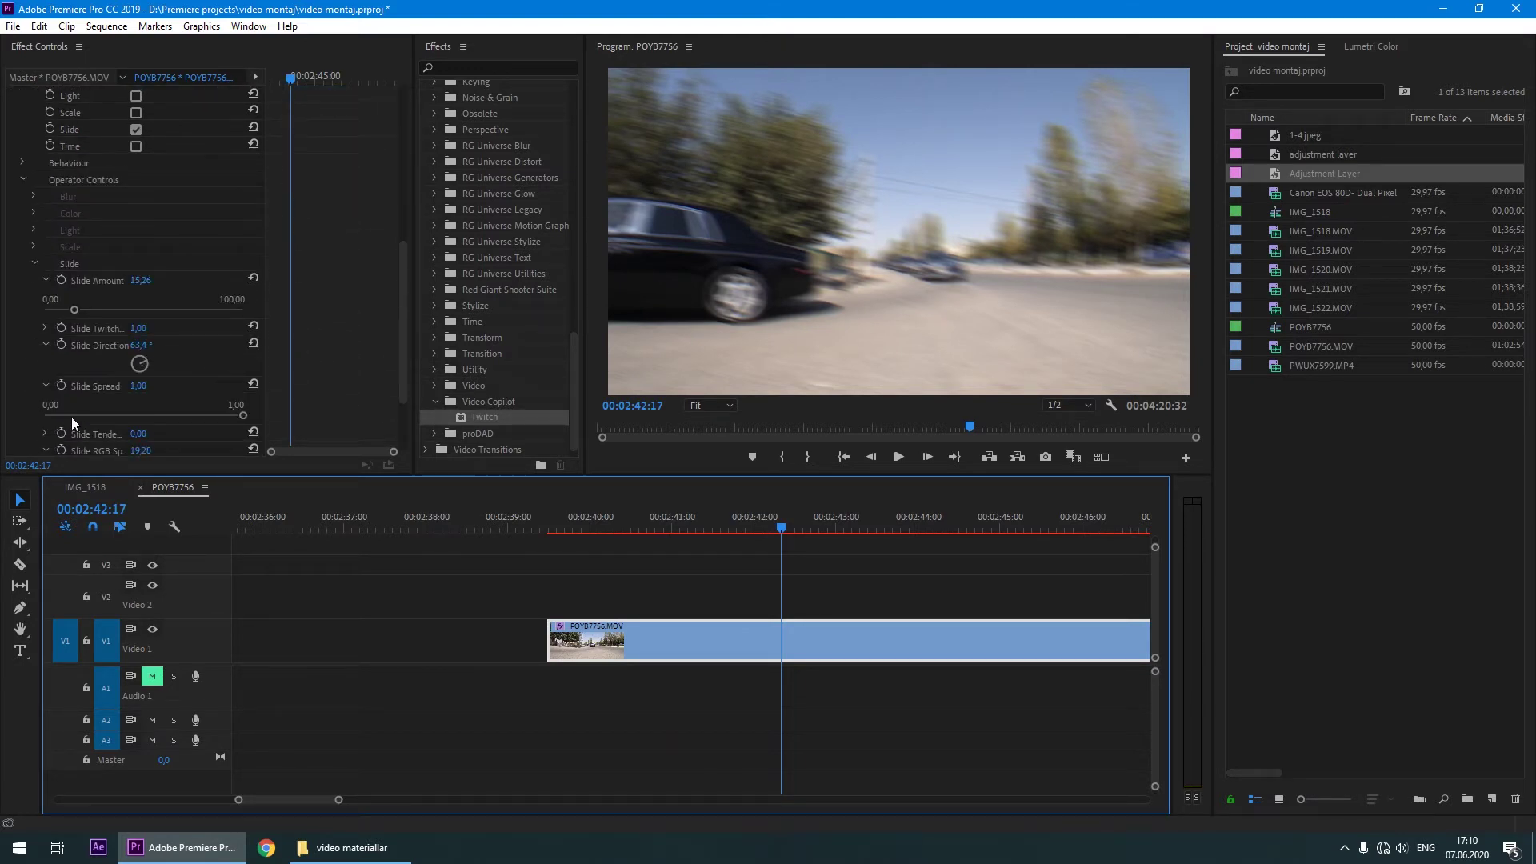
{"action": "left_click_drag", "start_coordinate": [155, 415], "coordinate": [4, 419]}
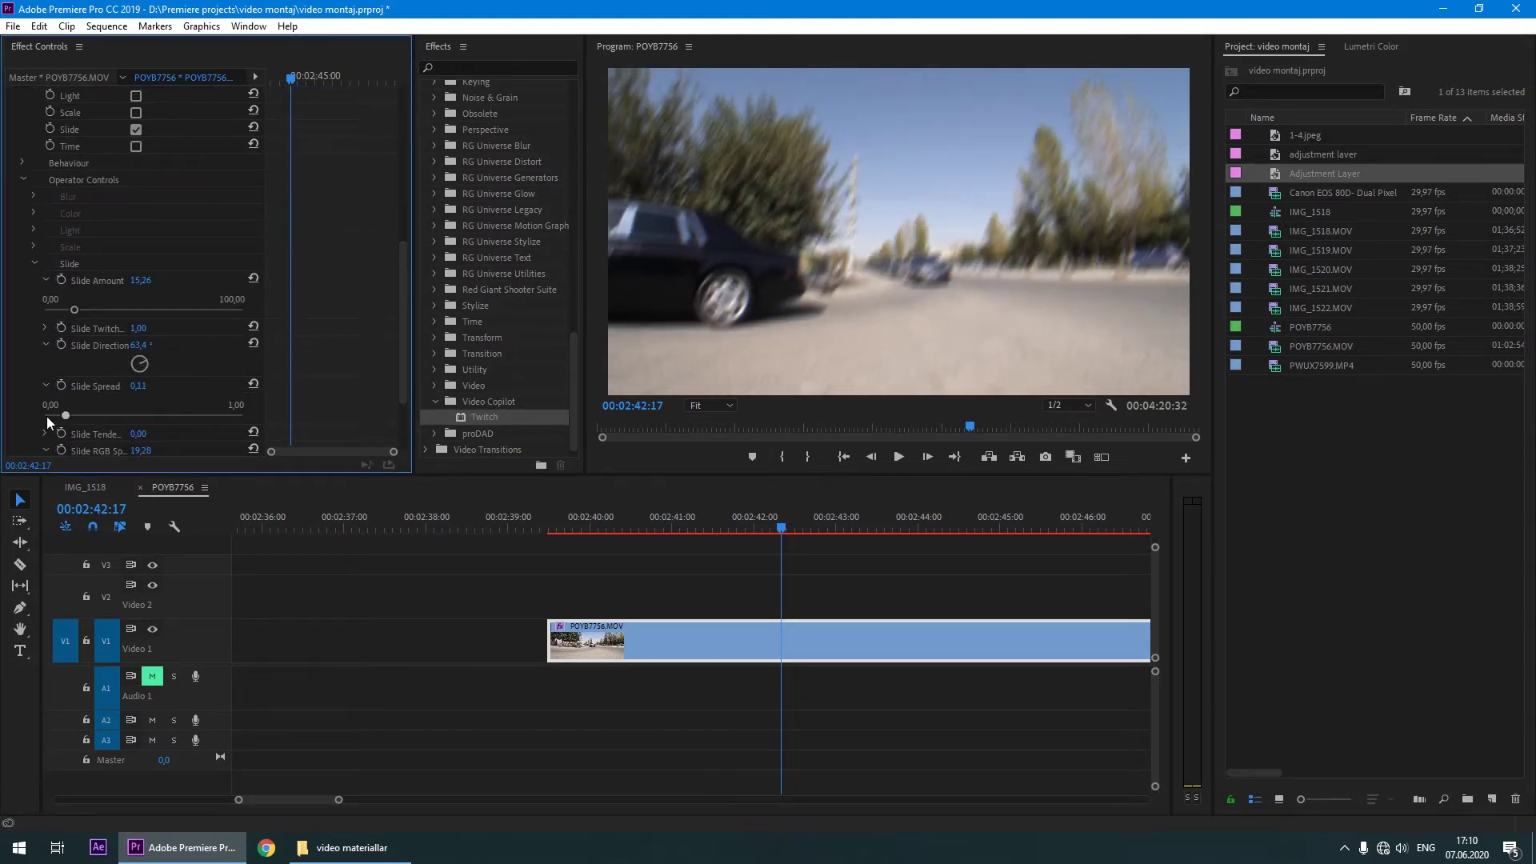
Raise Slide Tendency to 1, preview the glitch, and set Slide Direction to about 76°.
{"action": "scroll", "coordinate": [22, 434], "scroll_direction": "down", "scroll_amount": 1}
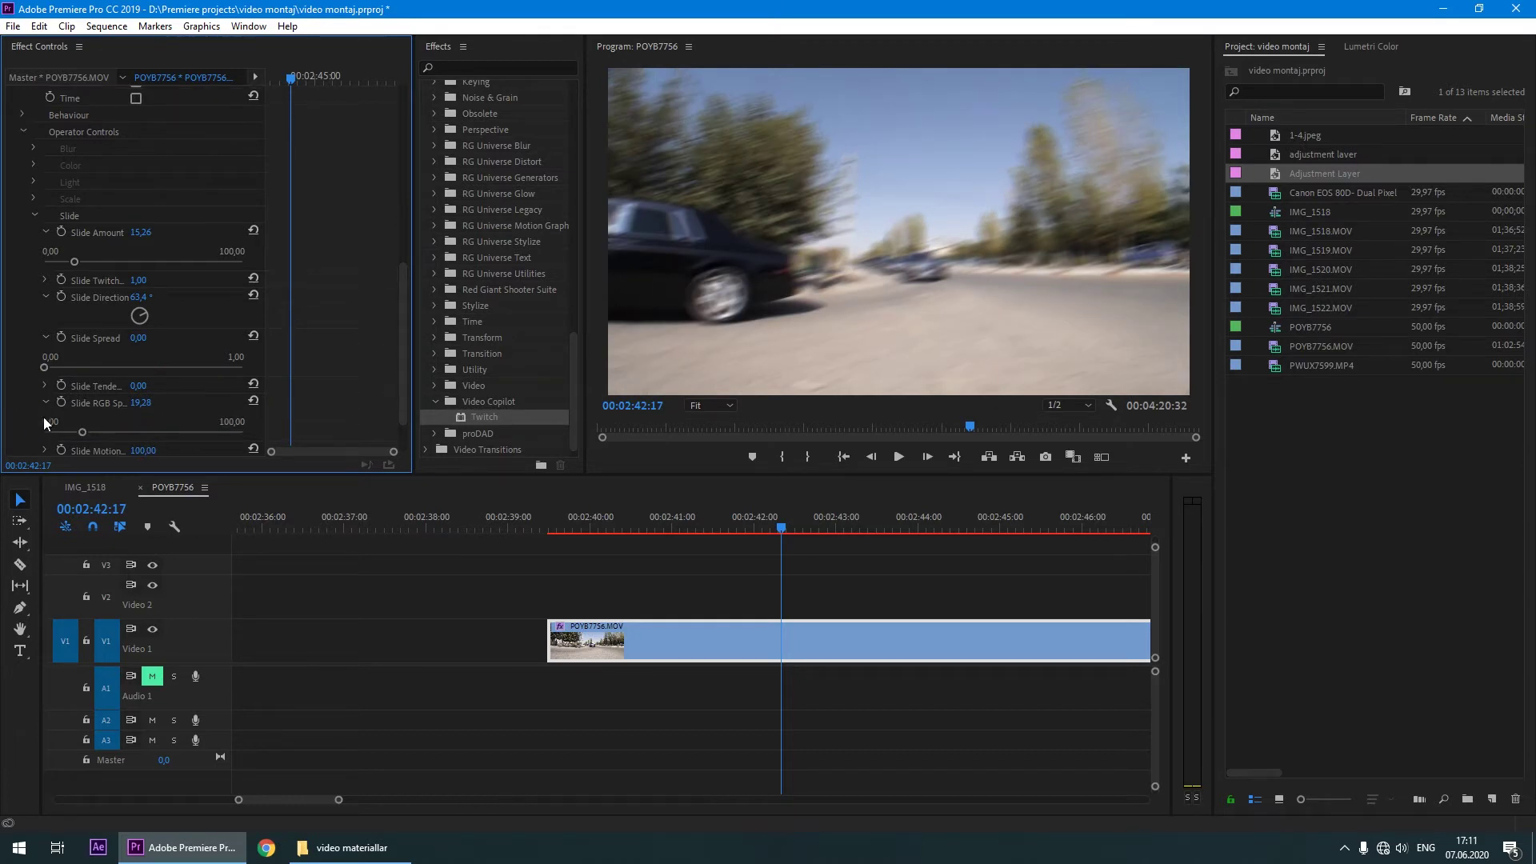
{"action": "left_click", "coordinate": [44, 386]}
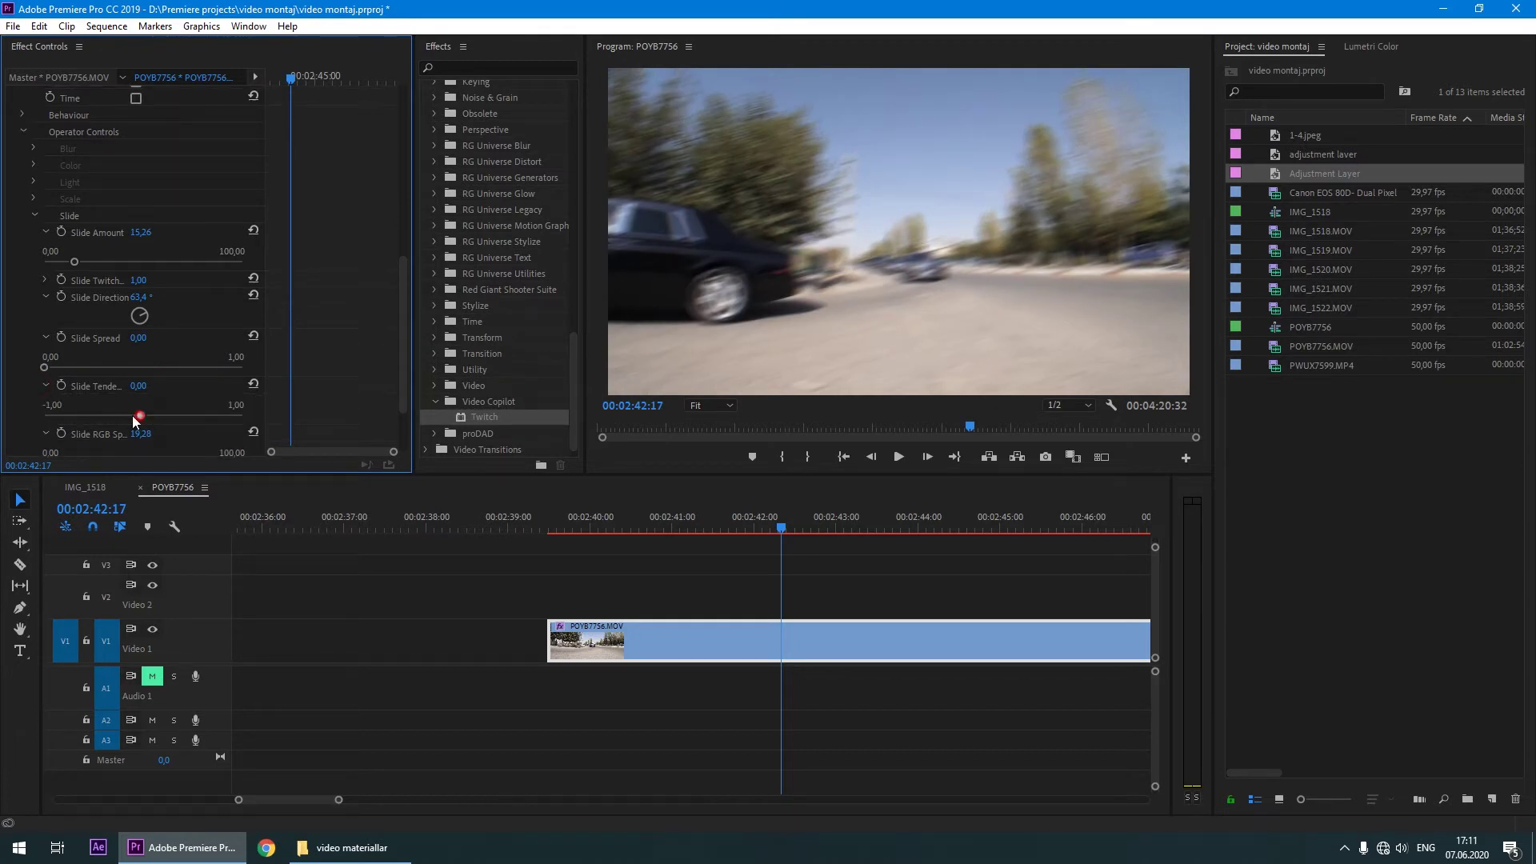
{"action": "left_click_drag", "start_coordinate": [132, 416], "coordinate": [380, 415]}
{"action": "left_click", "coordinate": [616, 521]}
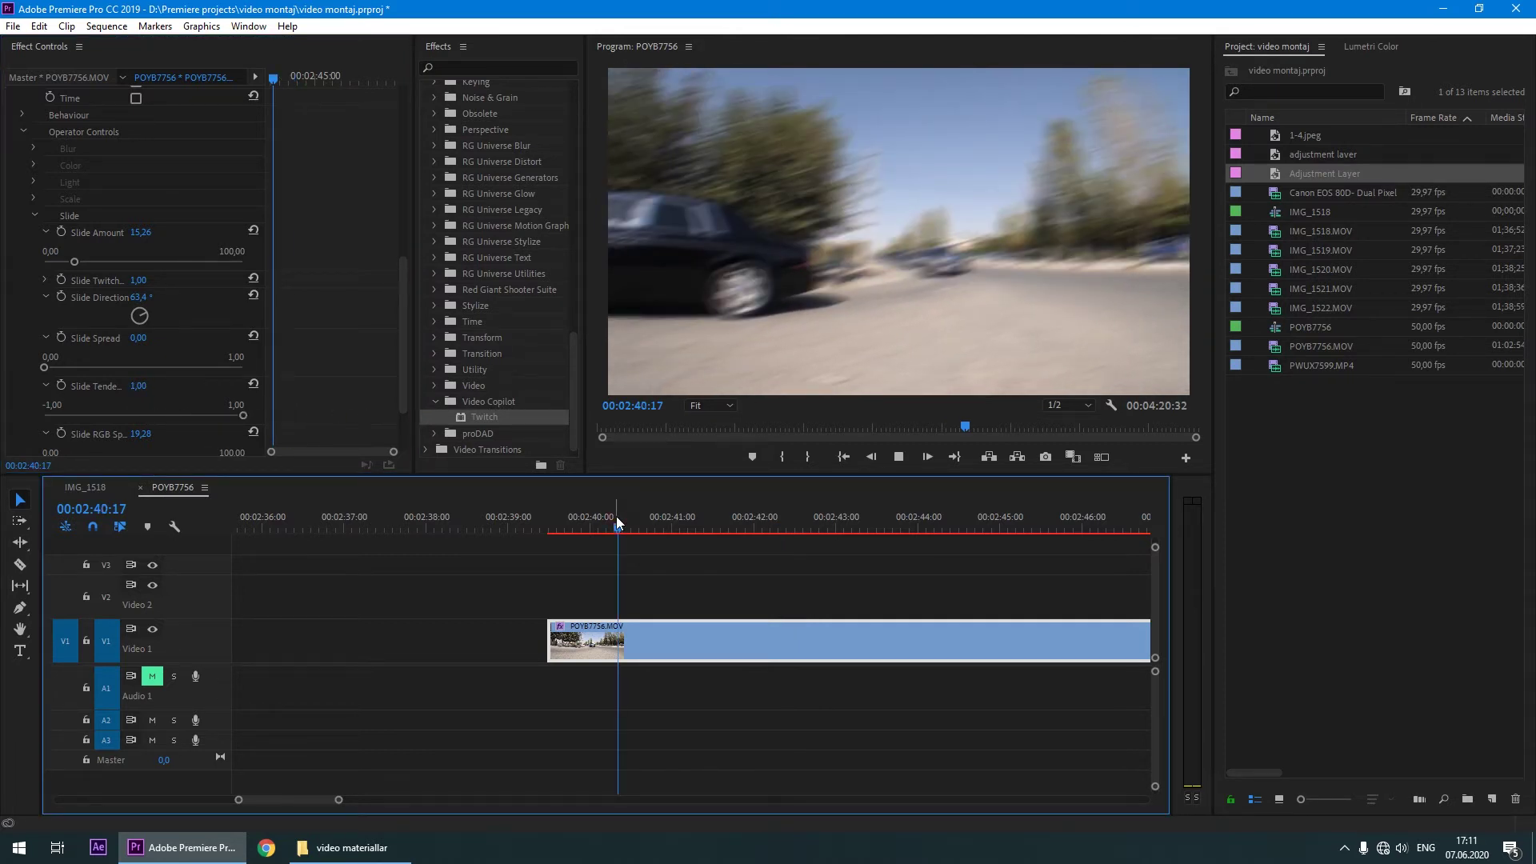
{"action": "key", "text": "space"}
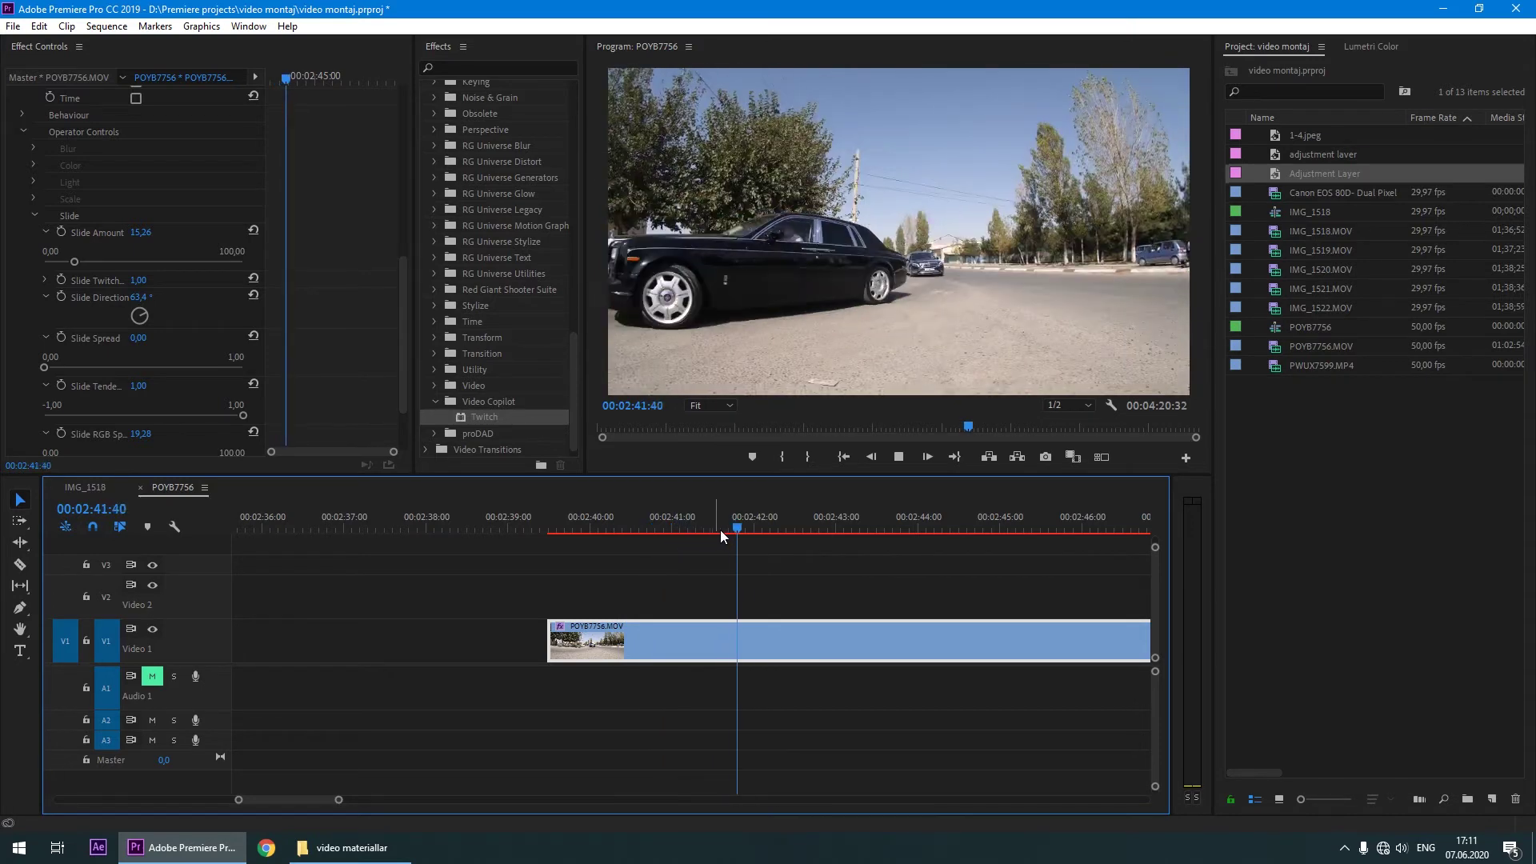
{"action": "left_click_drag", "start_coordinate": [721, 530], "coordinate": [707, 669]}
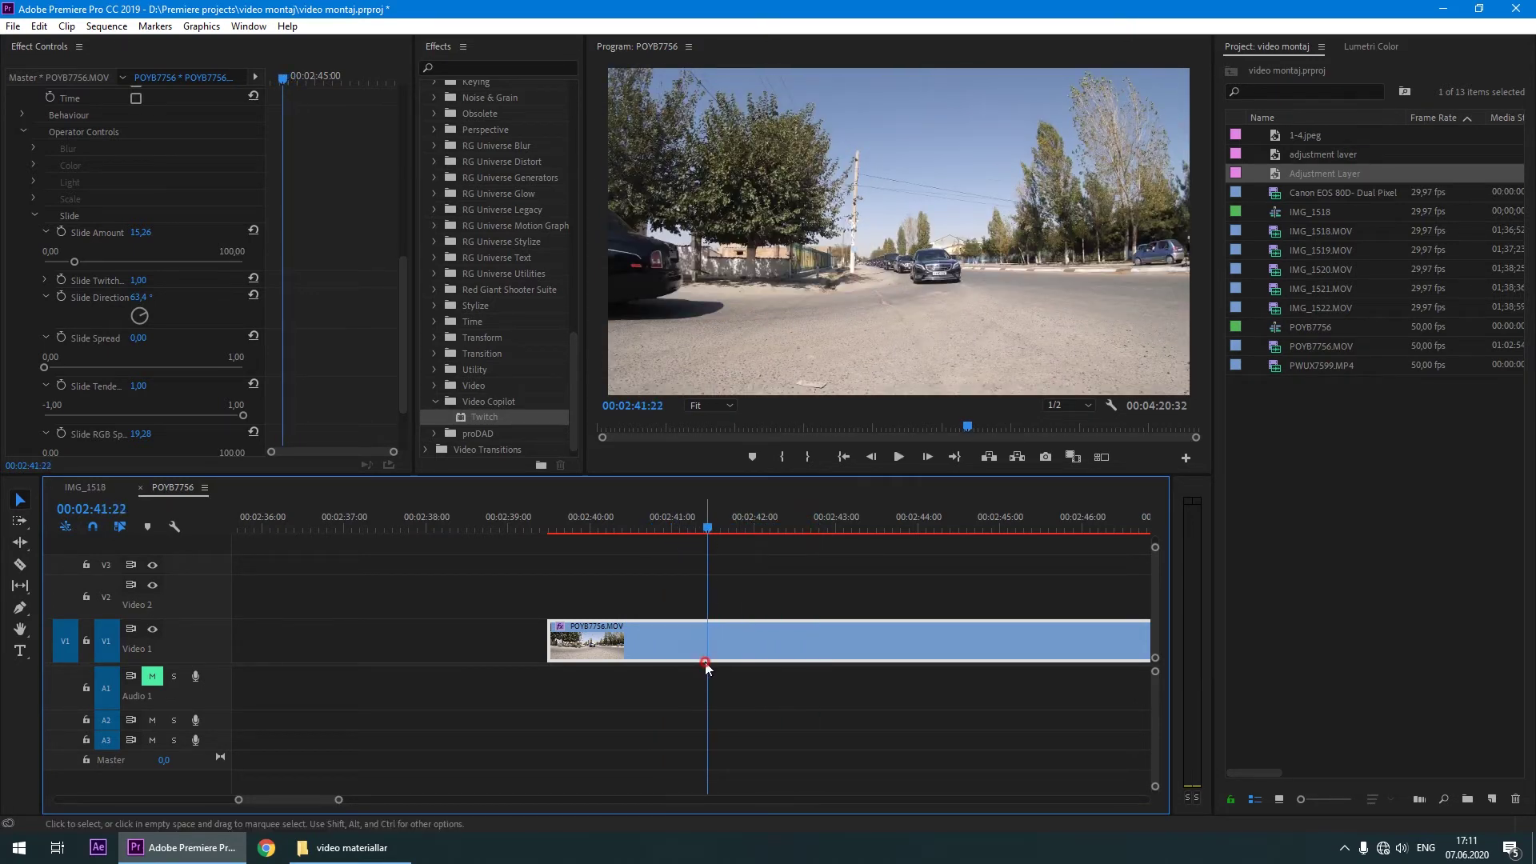
{"action": "left_click", "coordinate": [147, 314]}
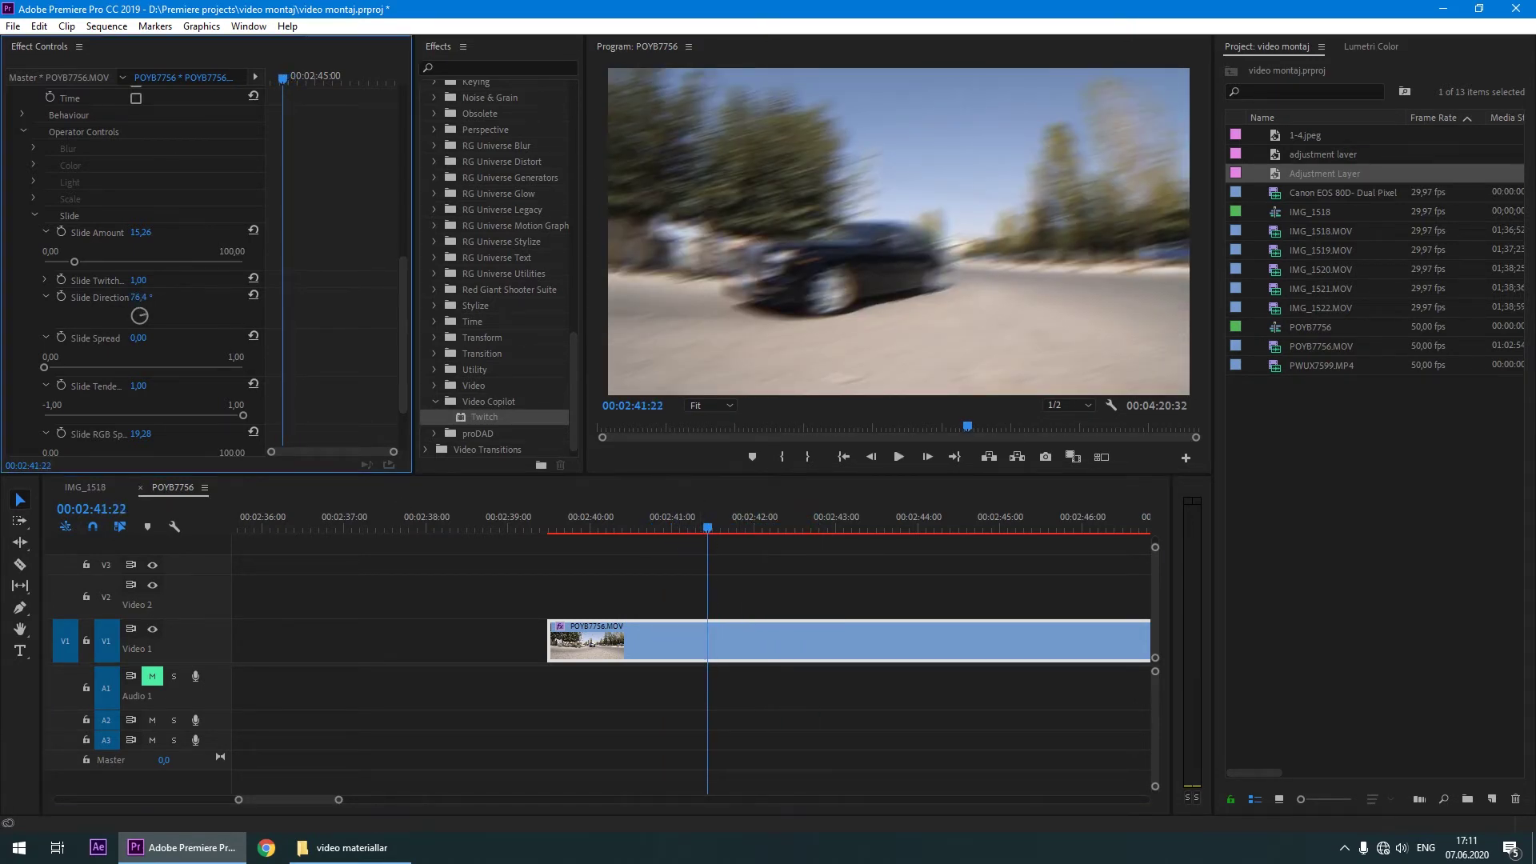
Replay the glitch section from 00:02:42:19 to preview the tuned Twitch effect on POYB7756.MOV.
{"action": "left_click", "coordinate": [717, 600]}
{"action": "left_click", "coordinate": [634, 524]}
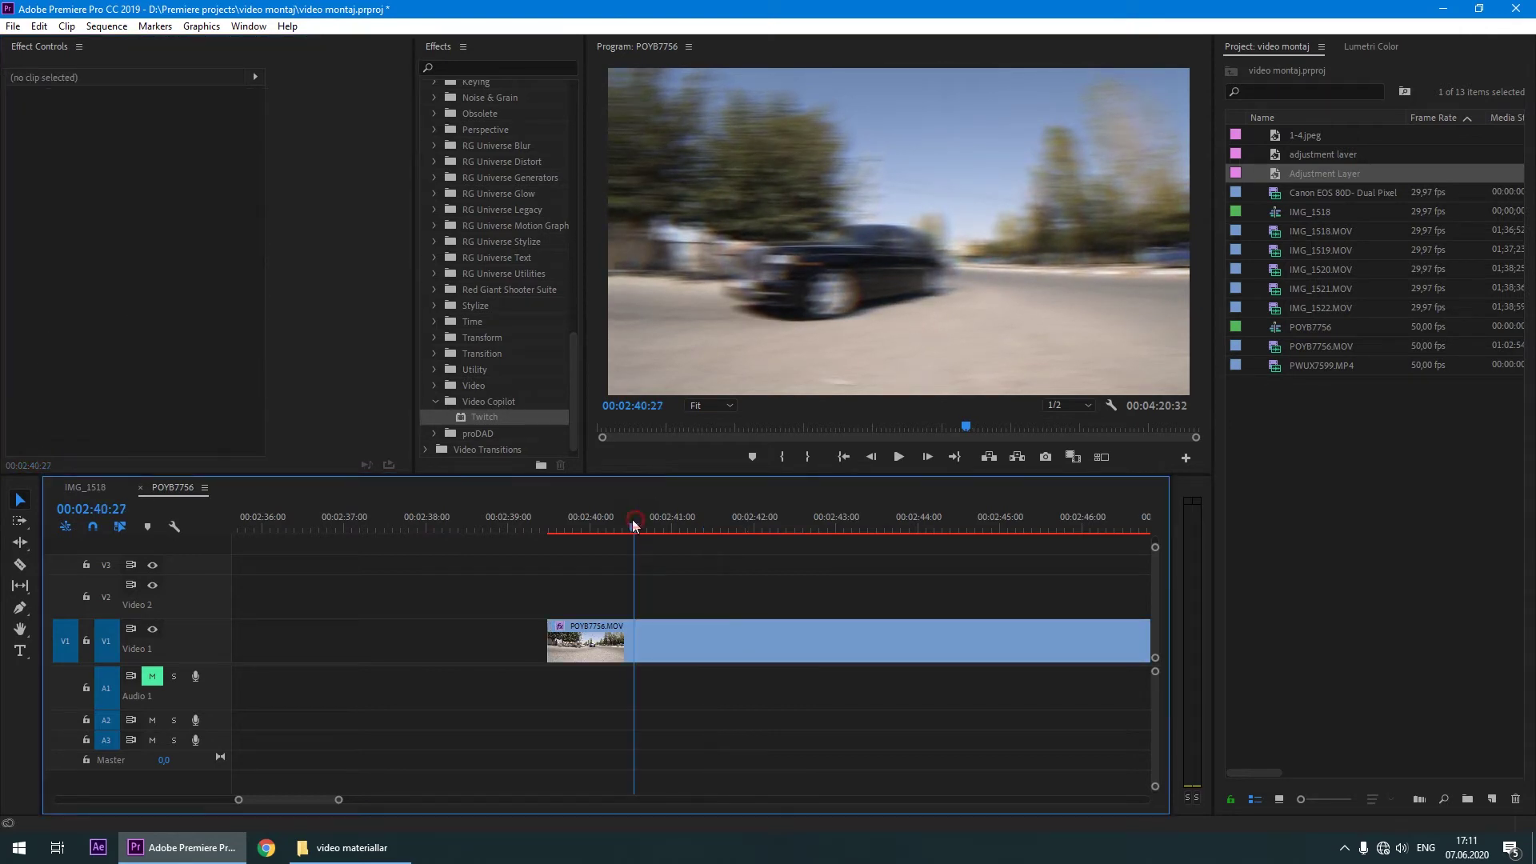
{"action": "key", "text": "space"}
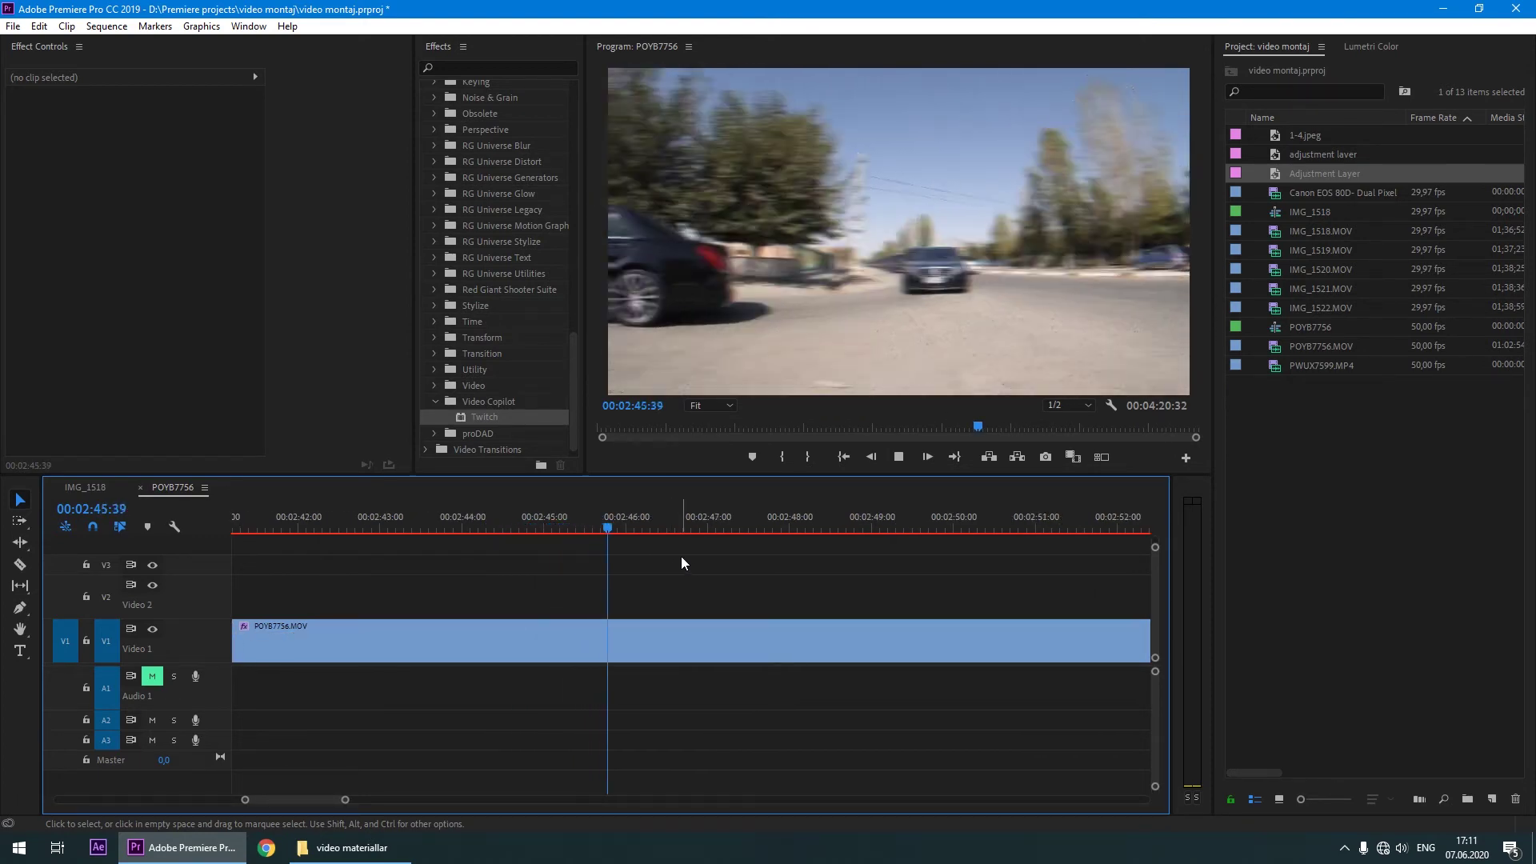
{"action": "left_click_drag", "start_coordinate": [669, 524], "coordinate": [567, 524]}
{"action": "left_click", "coordinate": [529, 624]}
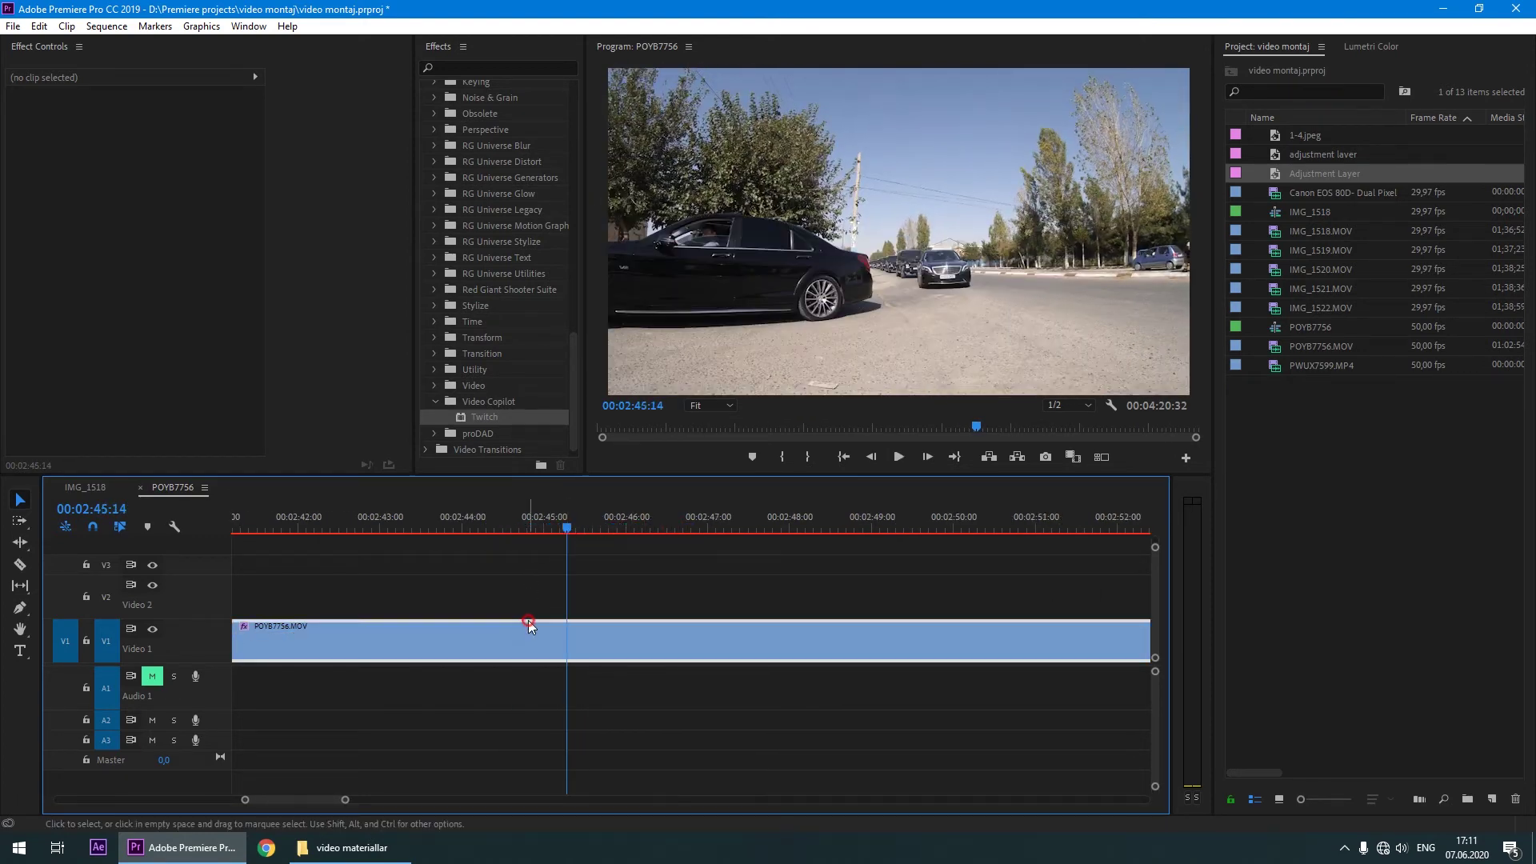
{"action": "scroll", "coordinate": [221, 404], "scroll_direction": "down", "scroll_amount": 2}
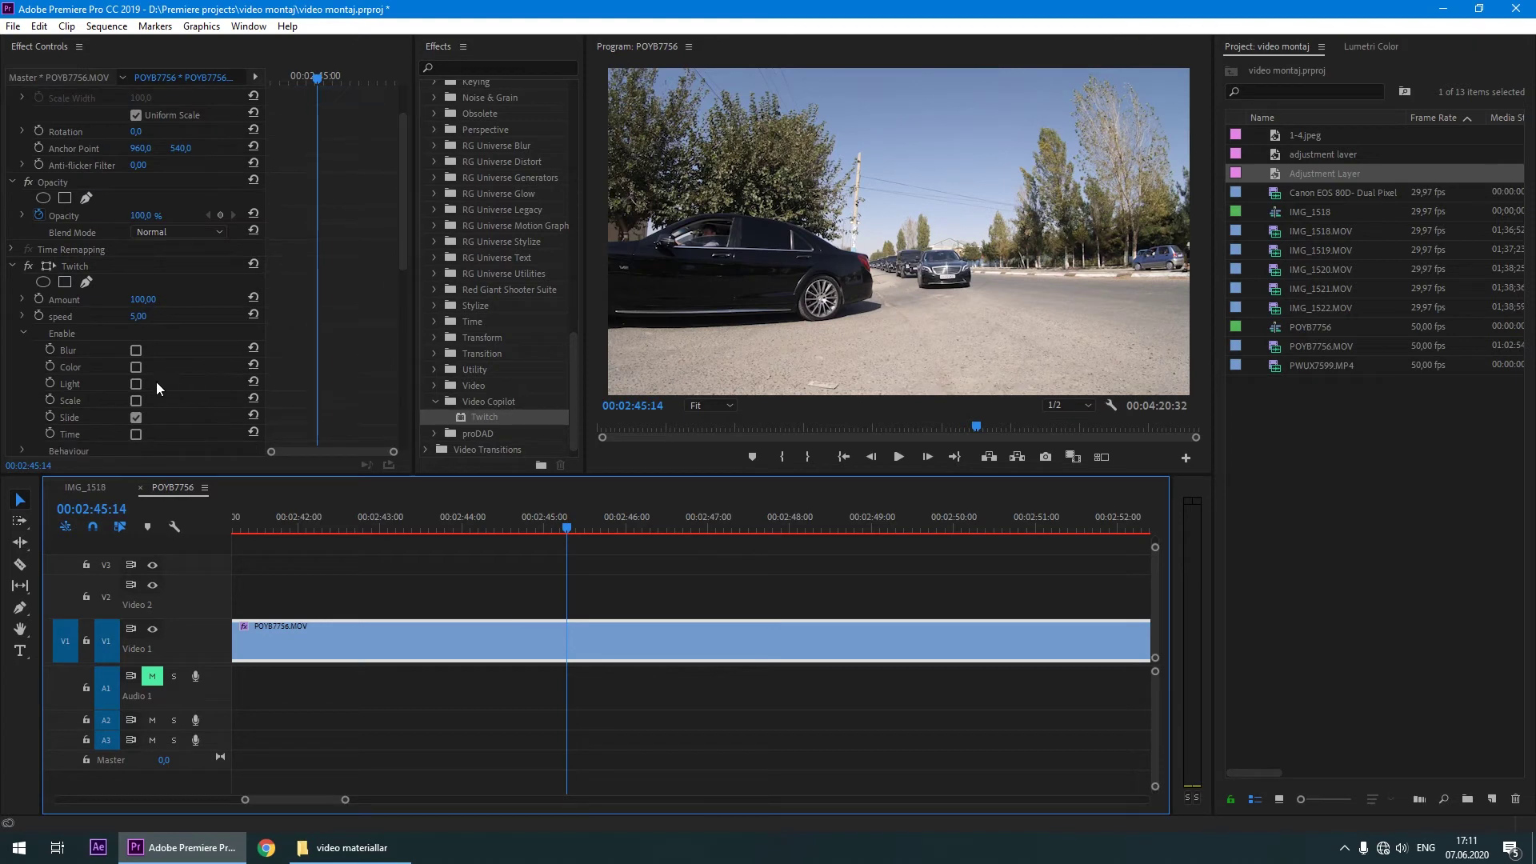
{"action": "left_click", "coordinate": [455, 564]}
{"action": "left_click", "coordinate": [329, 528]}
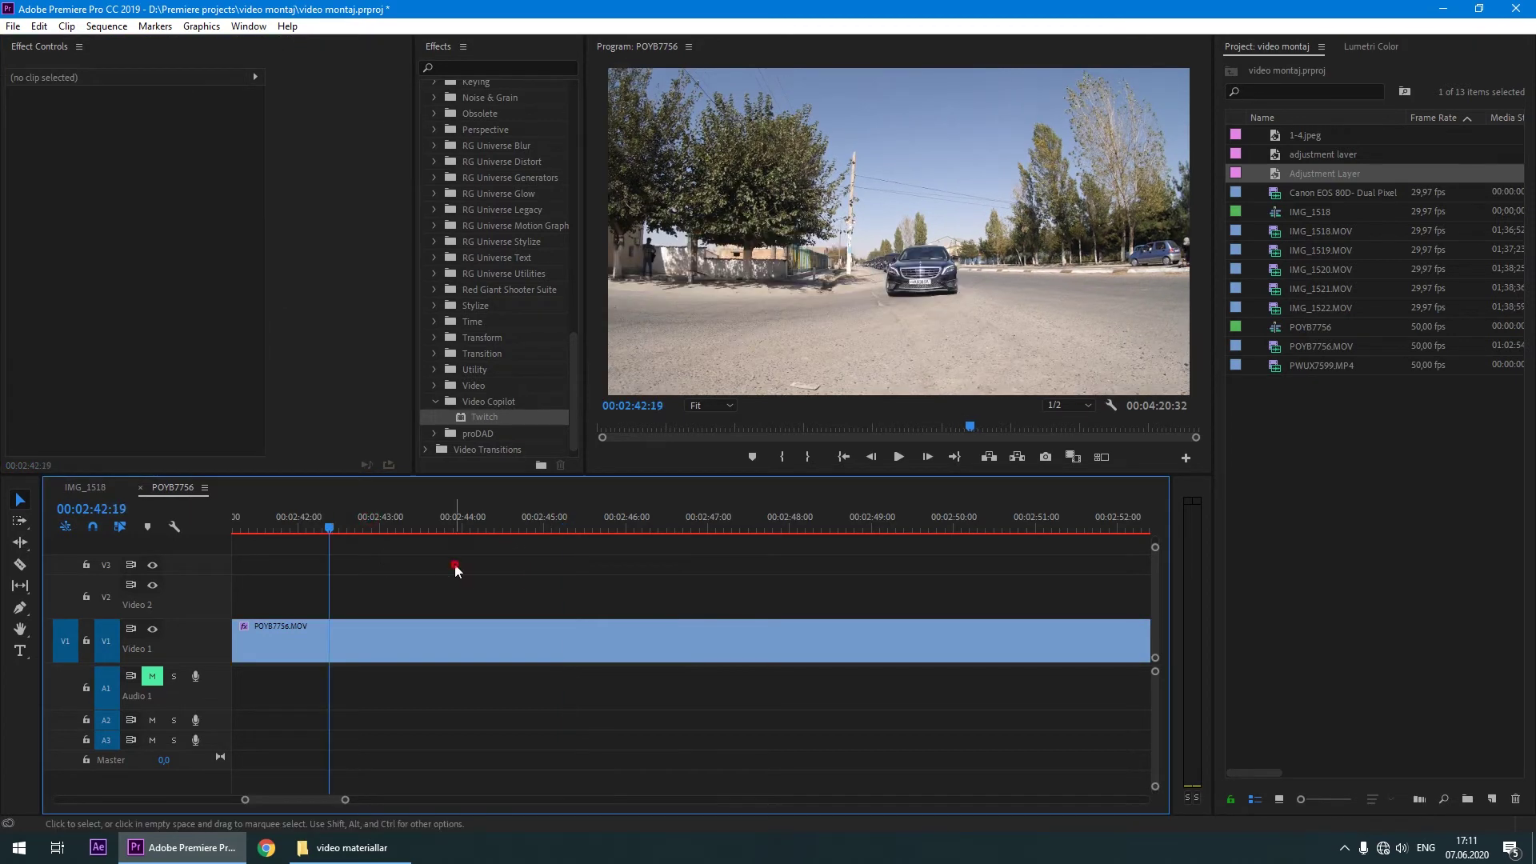
{"action": "key", "text": "space"}
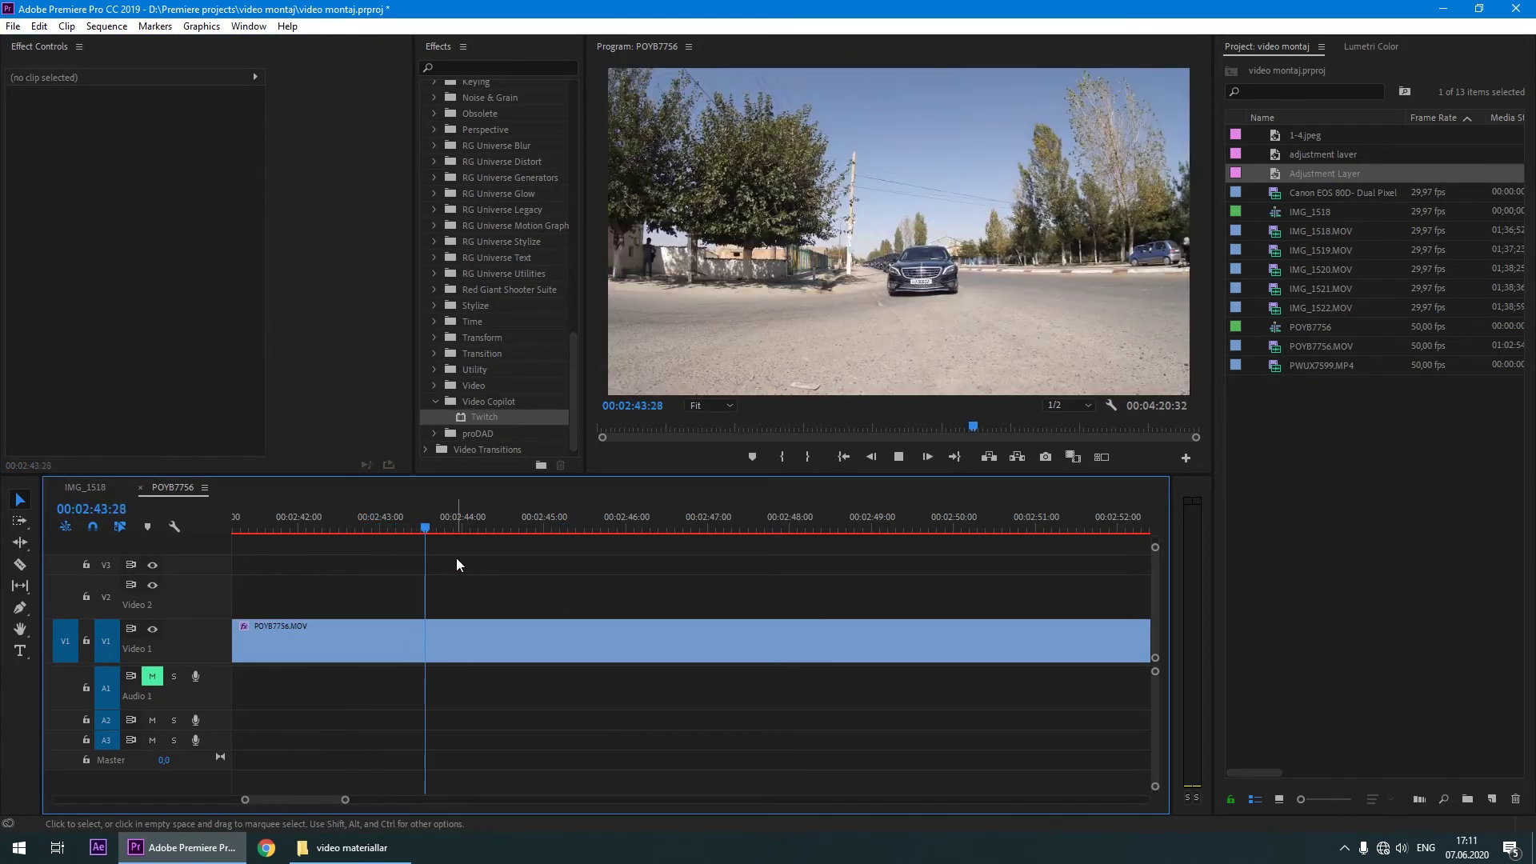
Under Twitch Enable, turn off Light, turn on Scale, and expand the Scale operator settings.
{"action": "left_click_drag", "start_coordinate": [488, 522], "coordinate": [425, 532]}
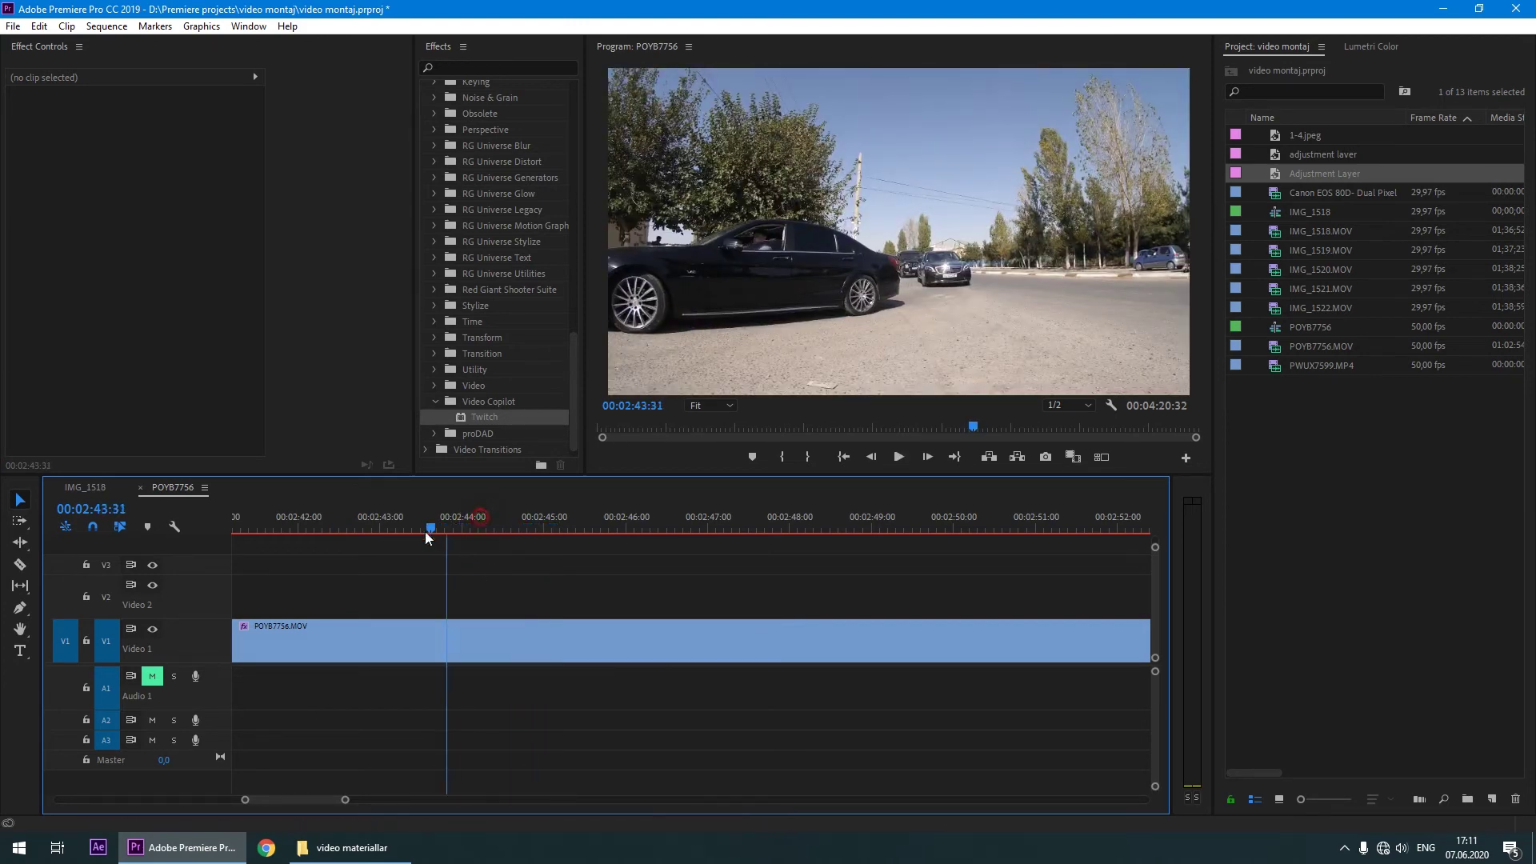
{"action": "left_click", "coordinate": [417, 629]}
{"action": "scroll", "coordinate": [160, 392], "scroll_direction": "down", "scroll_amount": 3}
{"action": "left_click", "coordinate": [136, 368]}
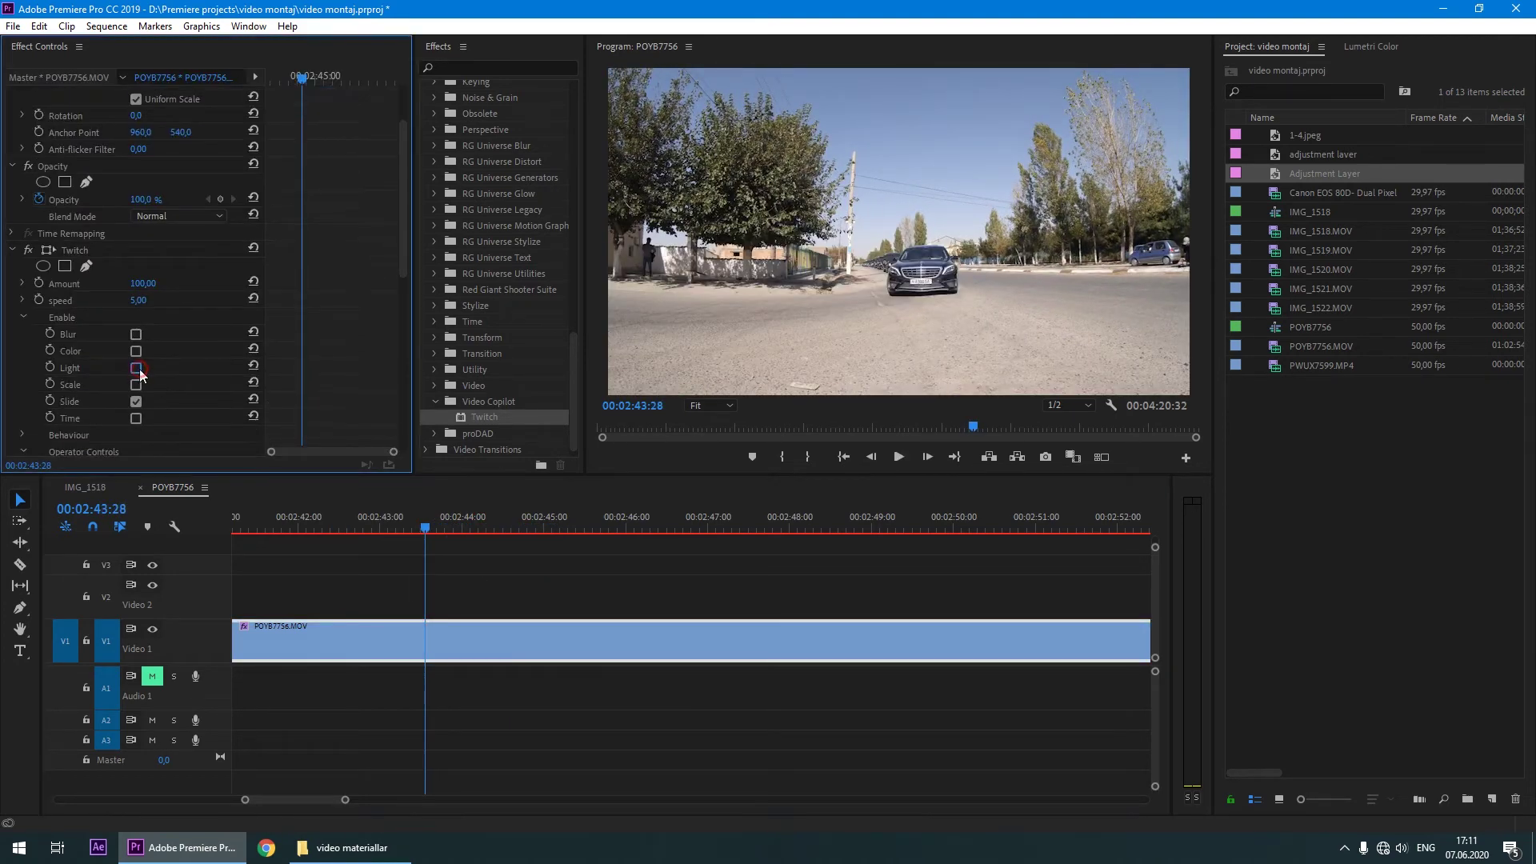
{"action": "left_click", "coordinate": [136, 385]}
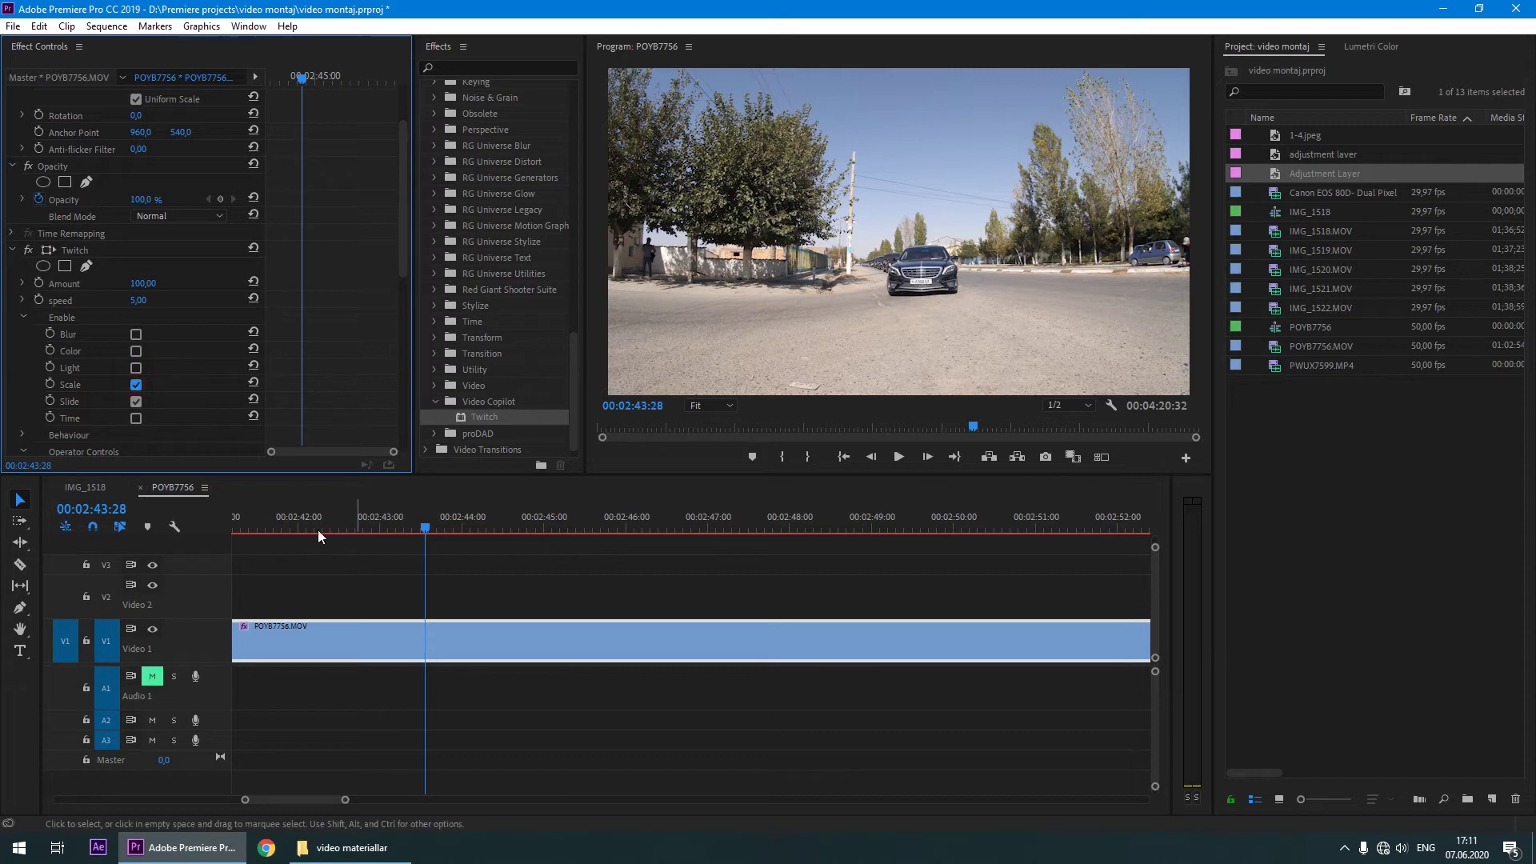
{"action": "scroll", "coordinate": [61, 399], "scroll_direction": "down", "scroll_amount": 6}
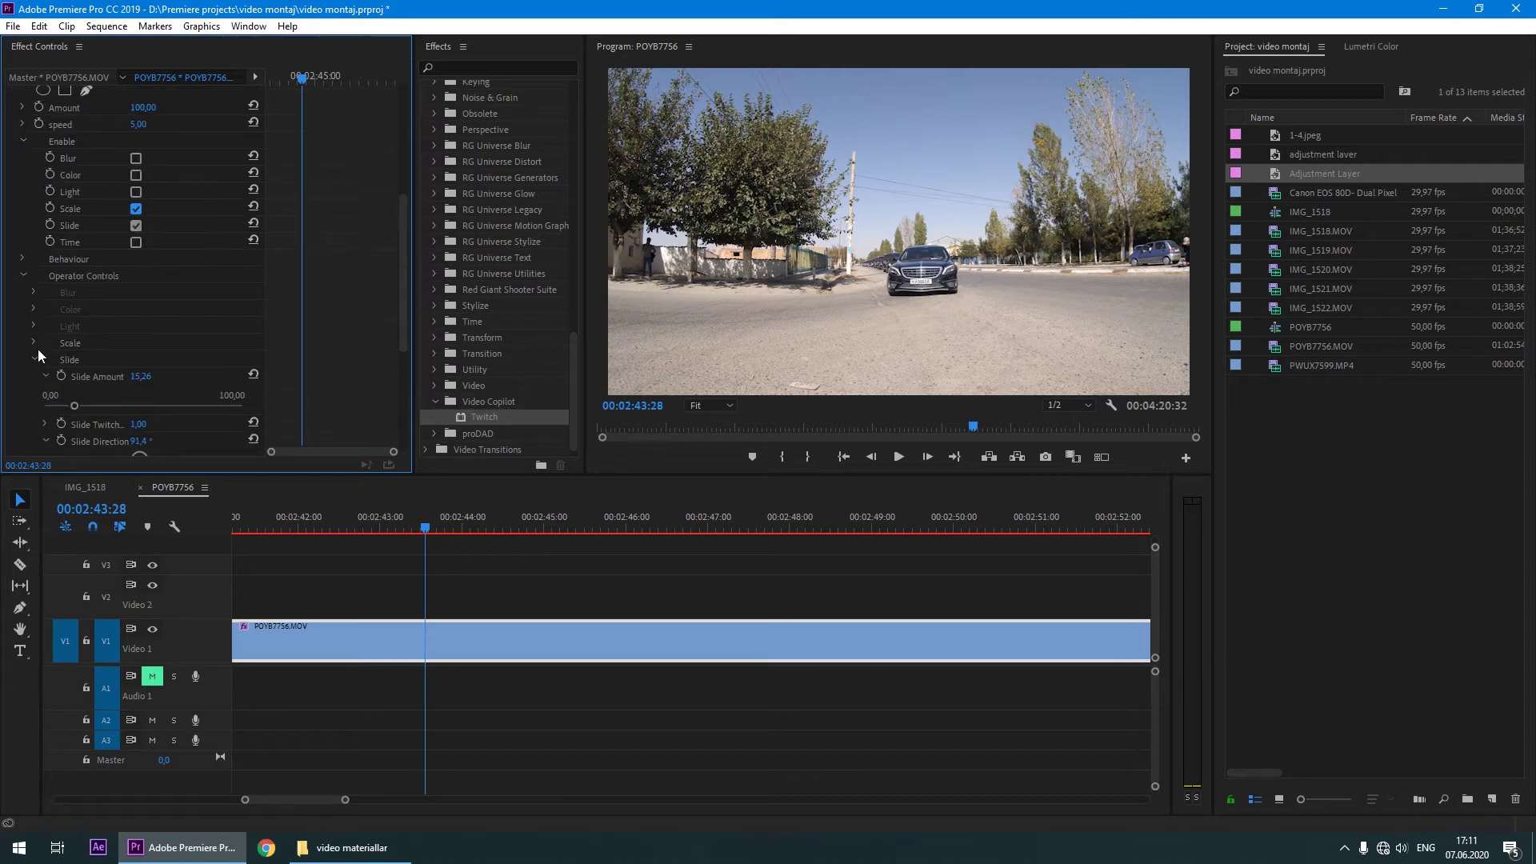
{"action": "left_click", "coordinate": [34, 343]}
{"action": "scroll", "coordinate": [61, 369], "scroll_direction": "down", "scroll_amount": 3}
Preview the Scale twitch playback and return the playhead to 00:02:44:17.
{"action": "key", "text": "space"}
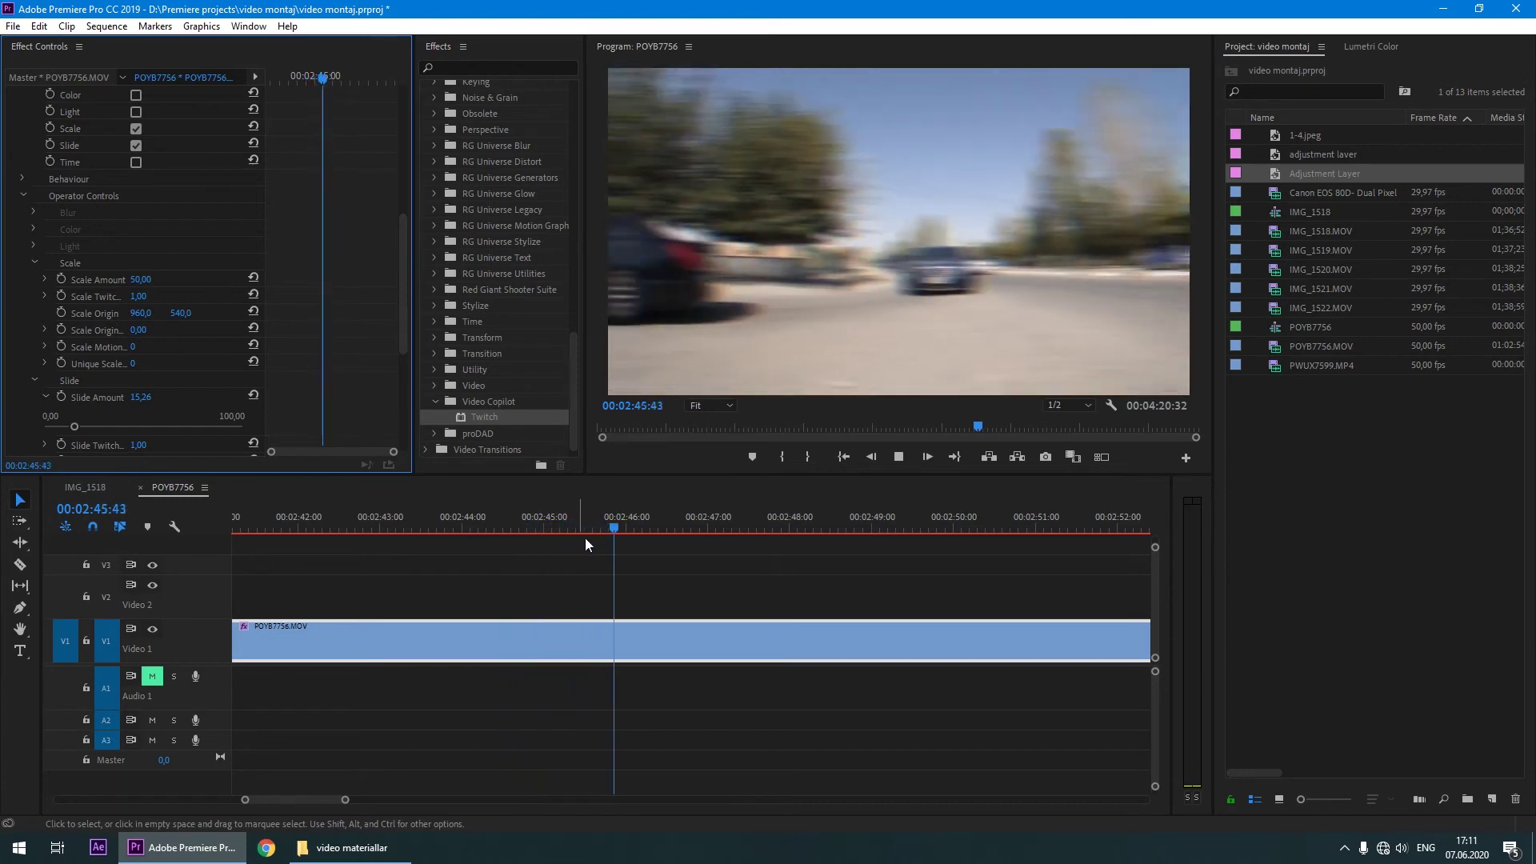
{"action": "key", "text": "space"}
{"action": "mouse_move", "coordinate": [732, 525]}
{"action": "left_mouse_down"}
{"action": "mouse_move", "coordinate": [486, 570]}
{"action": "mouse_move", "coordinate": [531, 526]}
{"action": "left_mouse_up"}
{"action": "scroll", "coordinate": [477, 572], "scroll_direction": "up", "scroll_amount": 3}
{"action": "scroll", "coordinate": [30, 382], "scroll_direction": "down", "scroll_amount": 2}
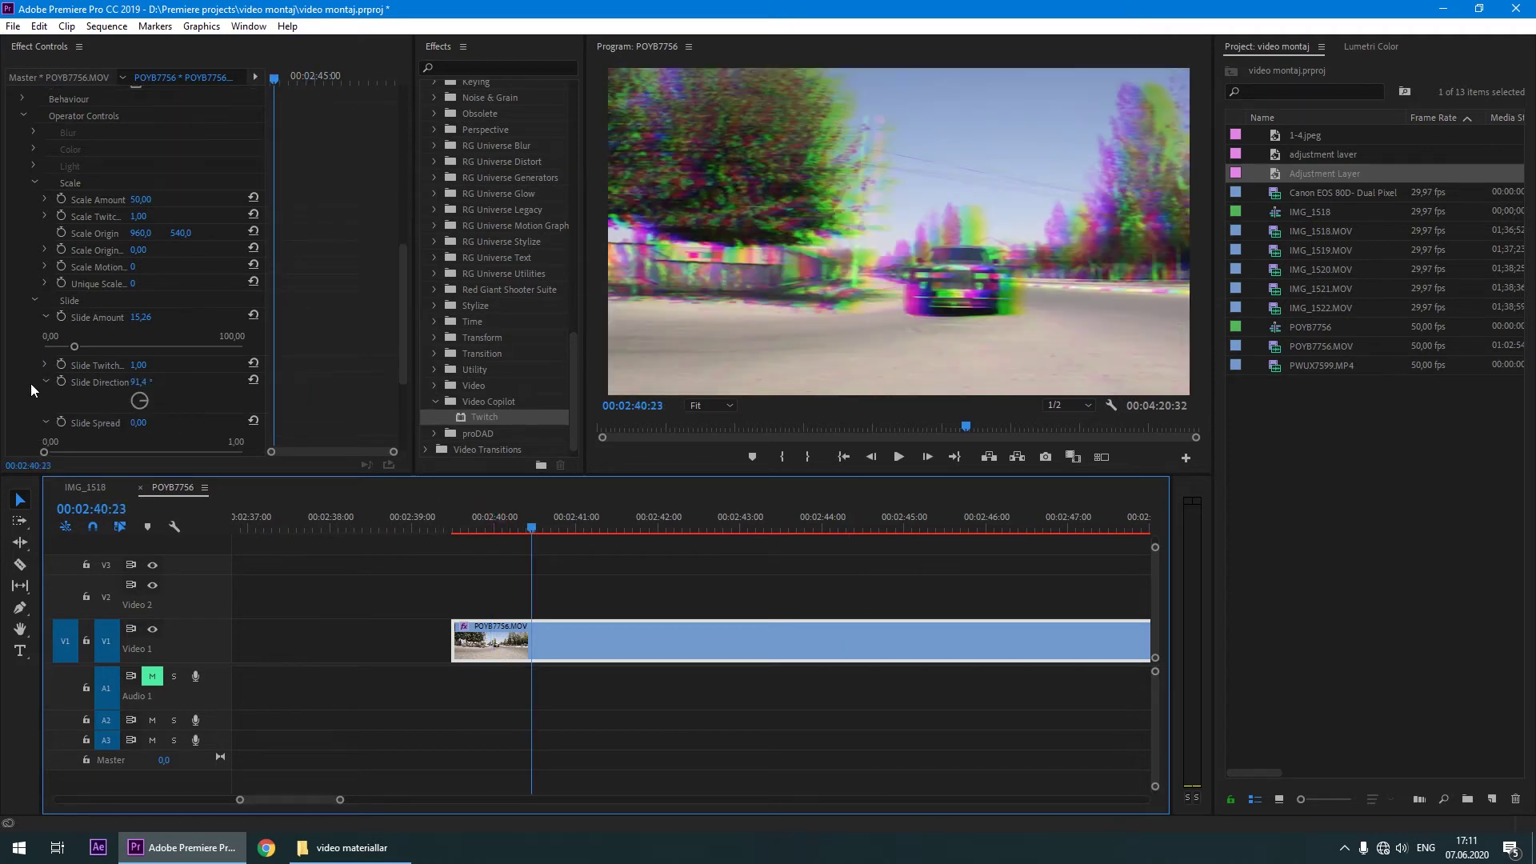
{"action": "scroll", "coordinate": [41, 344], "scroll_direction": "up", "scroll_amount": 2}
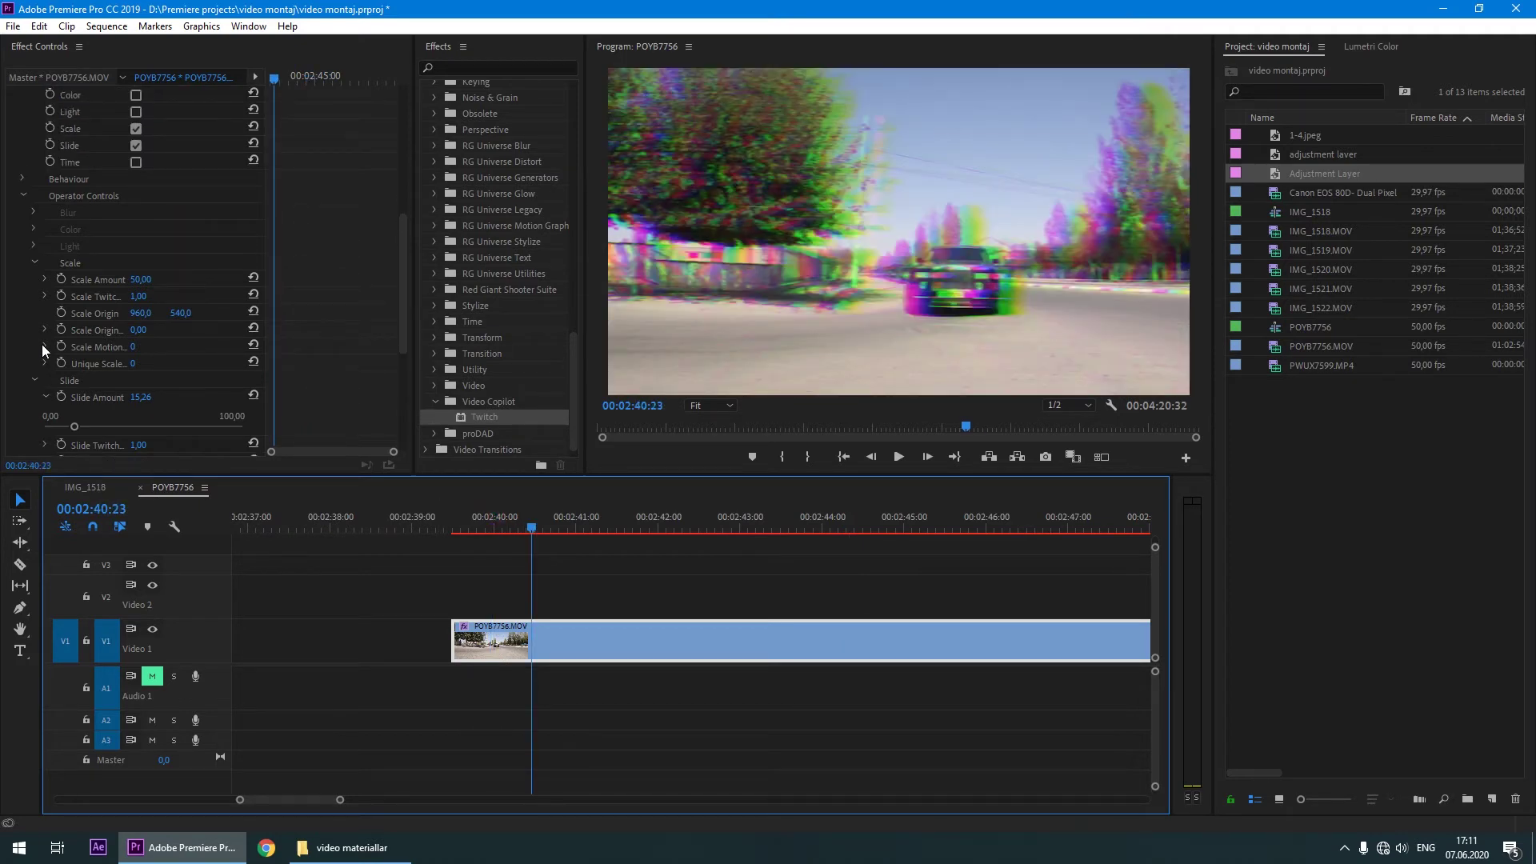
Lower Scale Amount from 50,00 to 15,26 and replay from 00:02:39:36.
{"action": "left_click", "coordinate": [45, 280]}
{"action": "left_click_drag", "start_coordinate": [143, 305], "coordinate": [73, 310]}
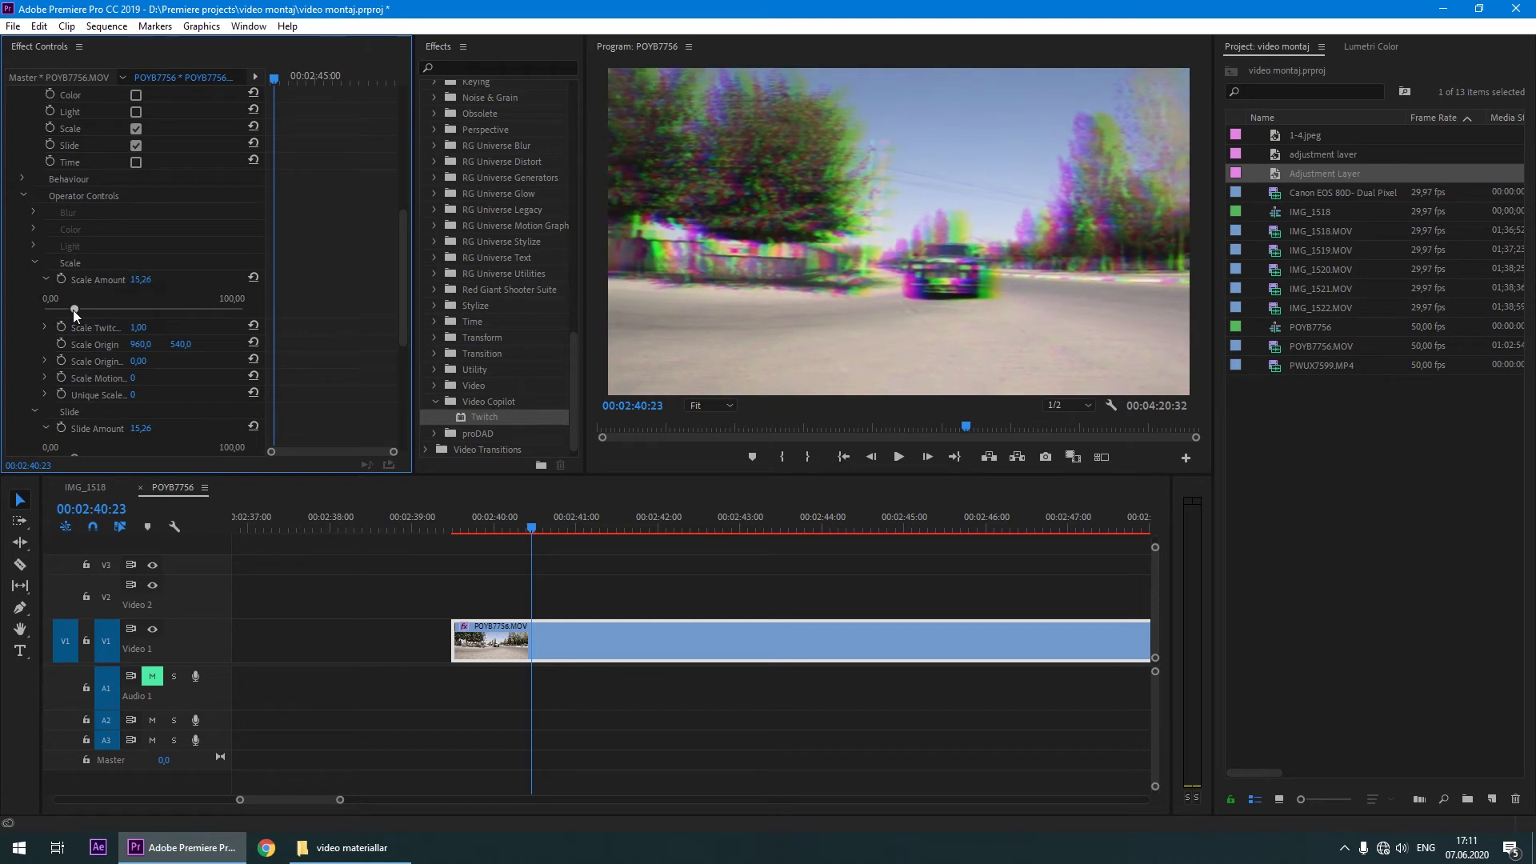
{"action": "left_click", "coordinate": [467, 538]}
{"action": "left_click", "coordinate": [469, 530]}
{"action": "key", "text": "space"}
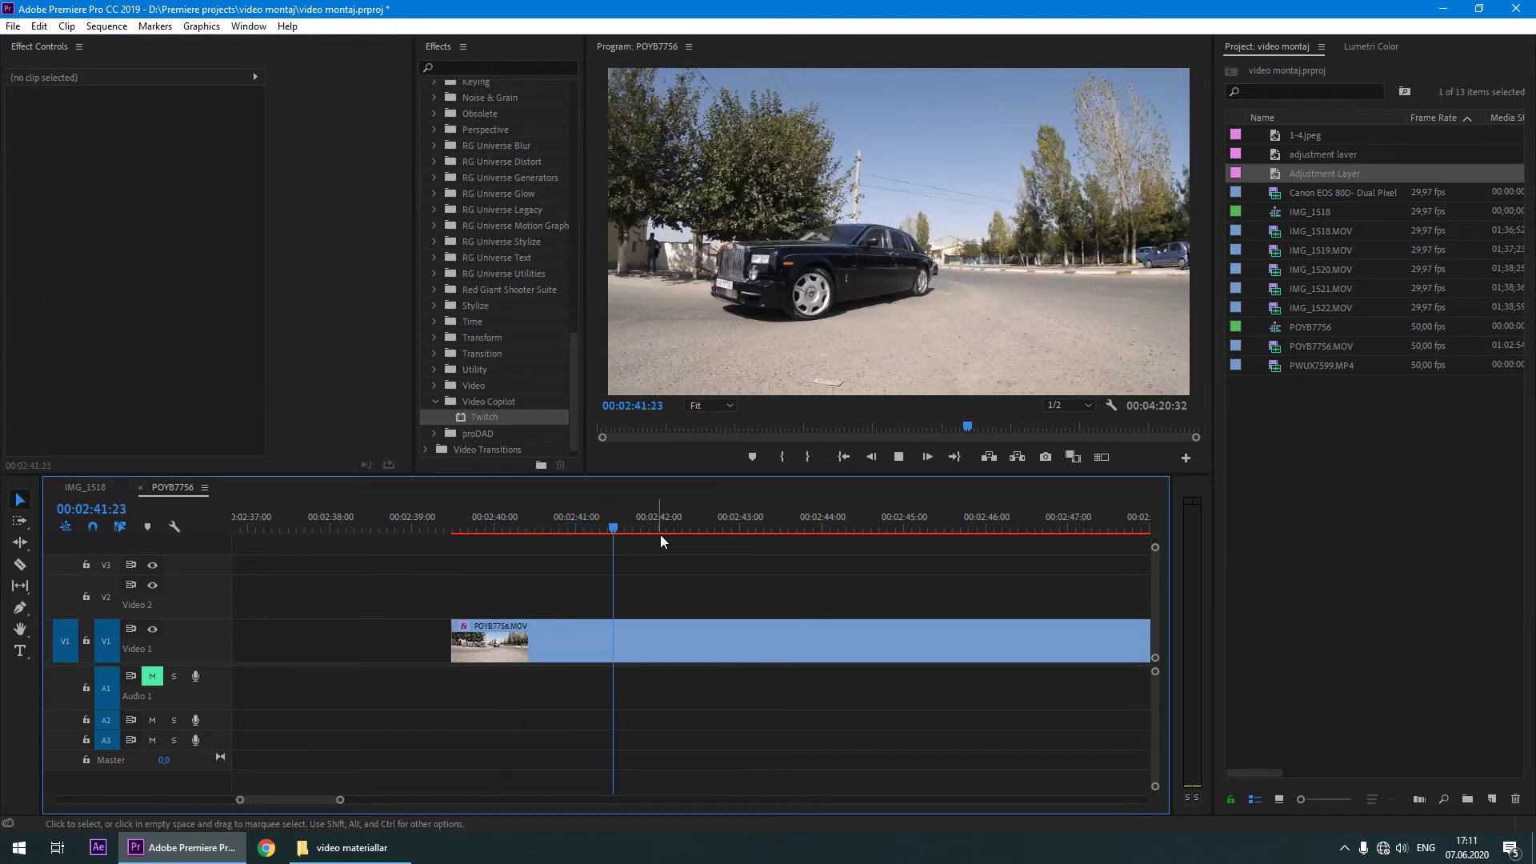
Stop at 00:02:43:14, select POYB7756.MOV and highlight Twitch Amount 100,00 and speed 5,00.
{"action": "key", "text": "space"}
{"action": "left_click", "coordinate": [741, 631]}
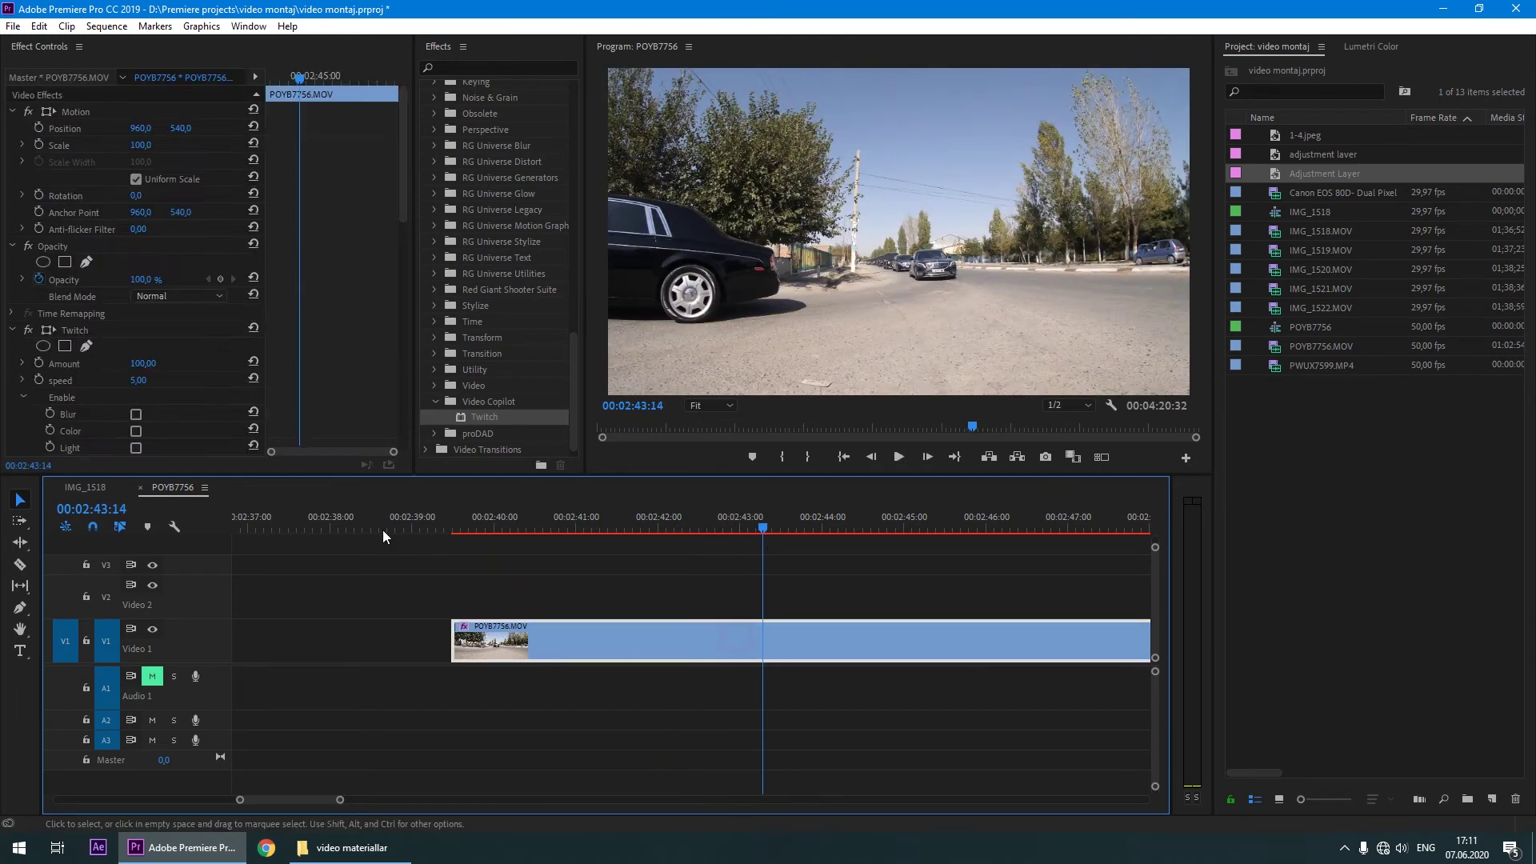
{"action": "scroll", "coordinate": [179, 409], "scroll_direction": "down", "scroll_amount": 3}
{"action": "scroll", "coordinate": [174, 358], "scroll_direction": "down", "scroll_amount": 2}
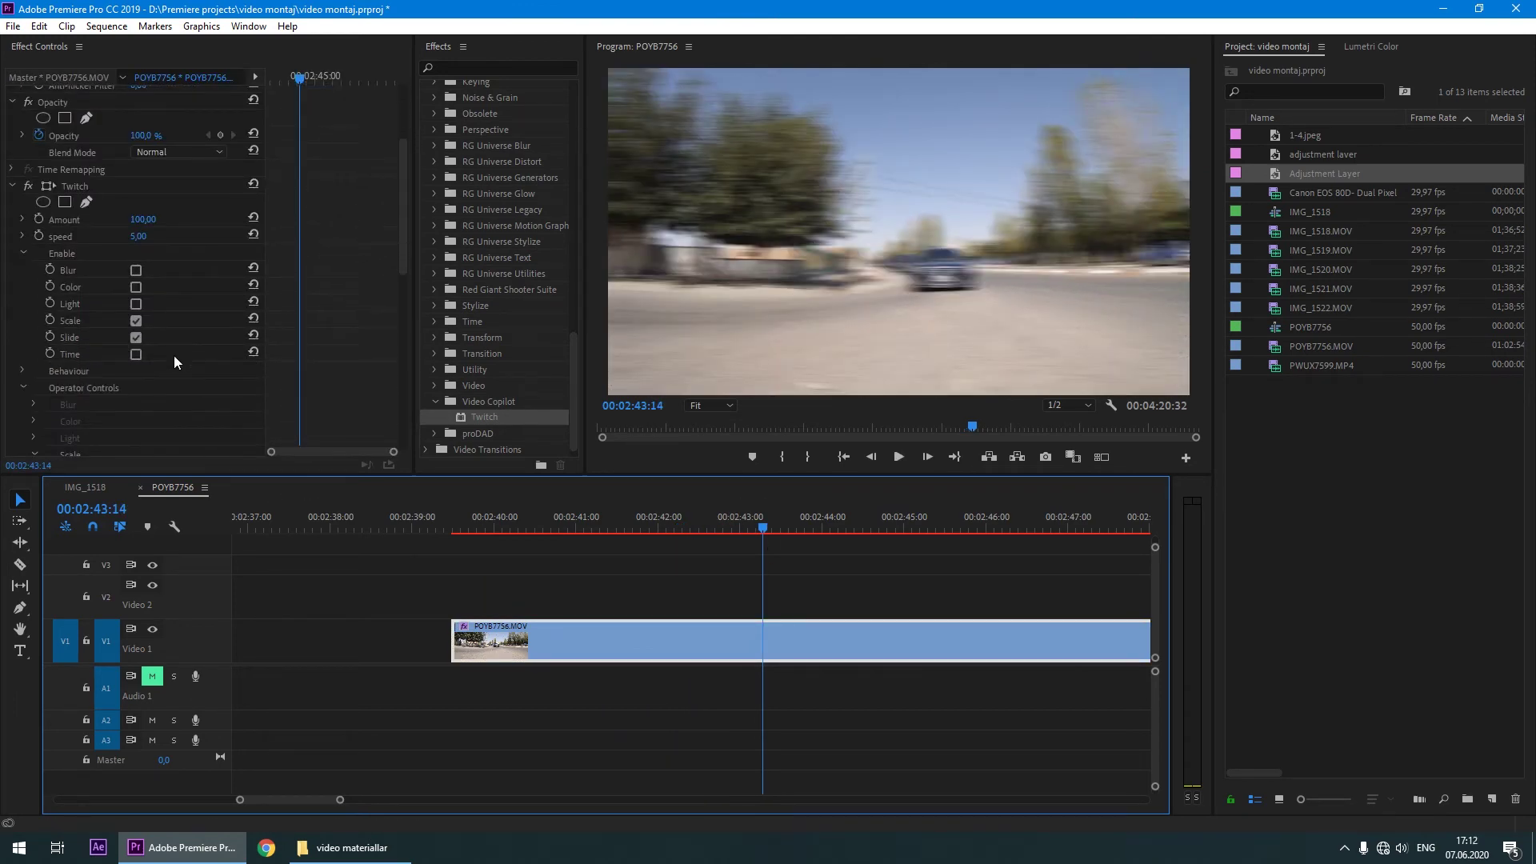
{"action": "scroll", "coordinate": [62, 298], "scroll_direction": "up", "scroll_amount": 2}
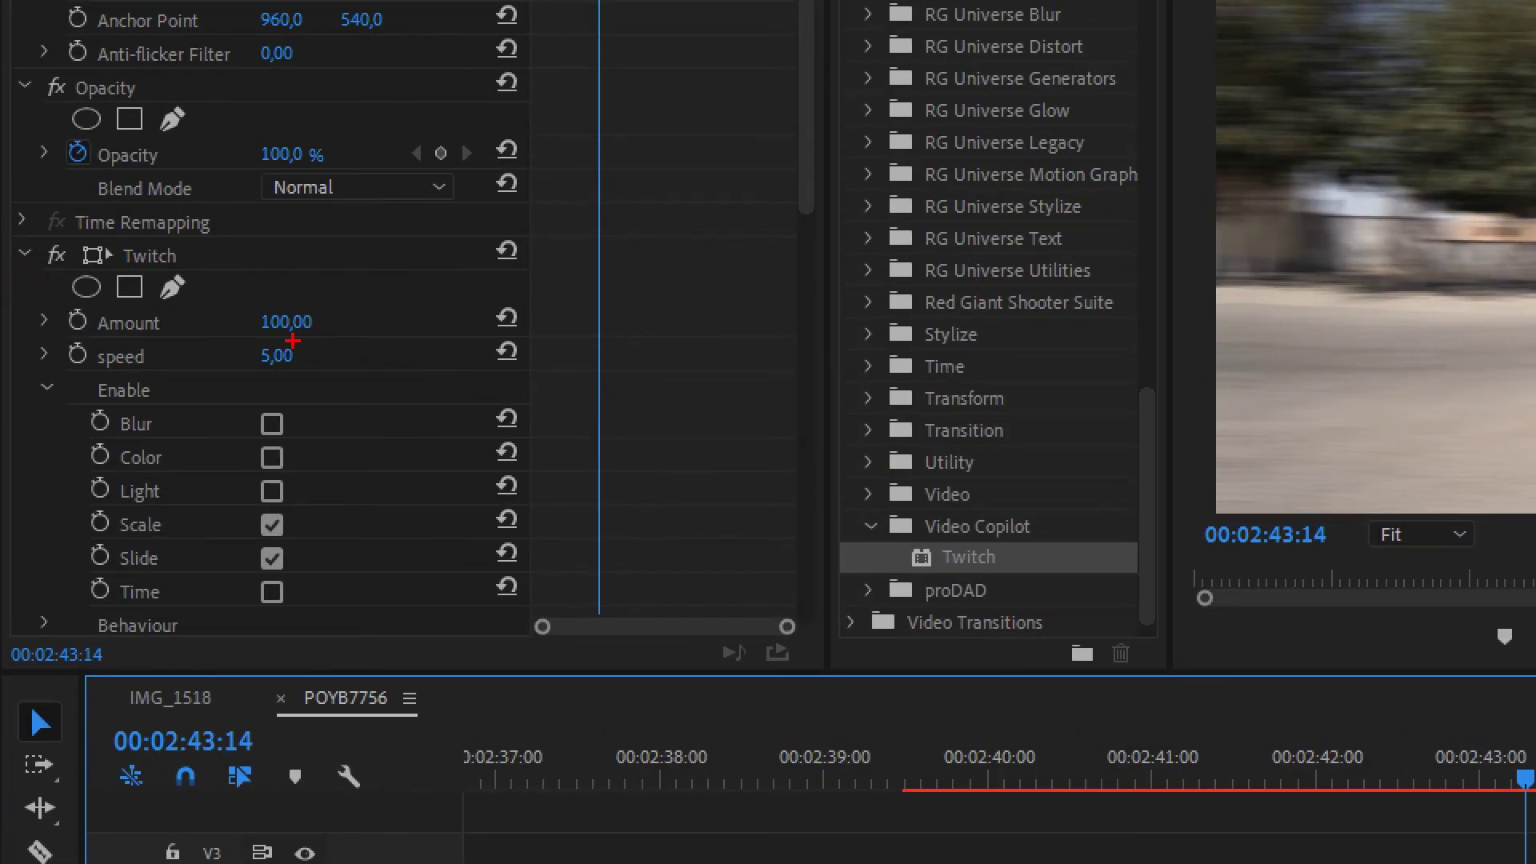
{"action": "left_click_drag", "start_coordinate": [348, 324], "coordinate": [474, 333]}
{"action": "left_click_drag", "start_coordinate": [389, 355], "coordinate": [449, 358]}
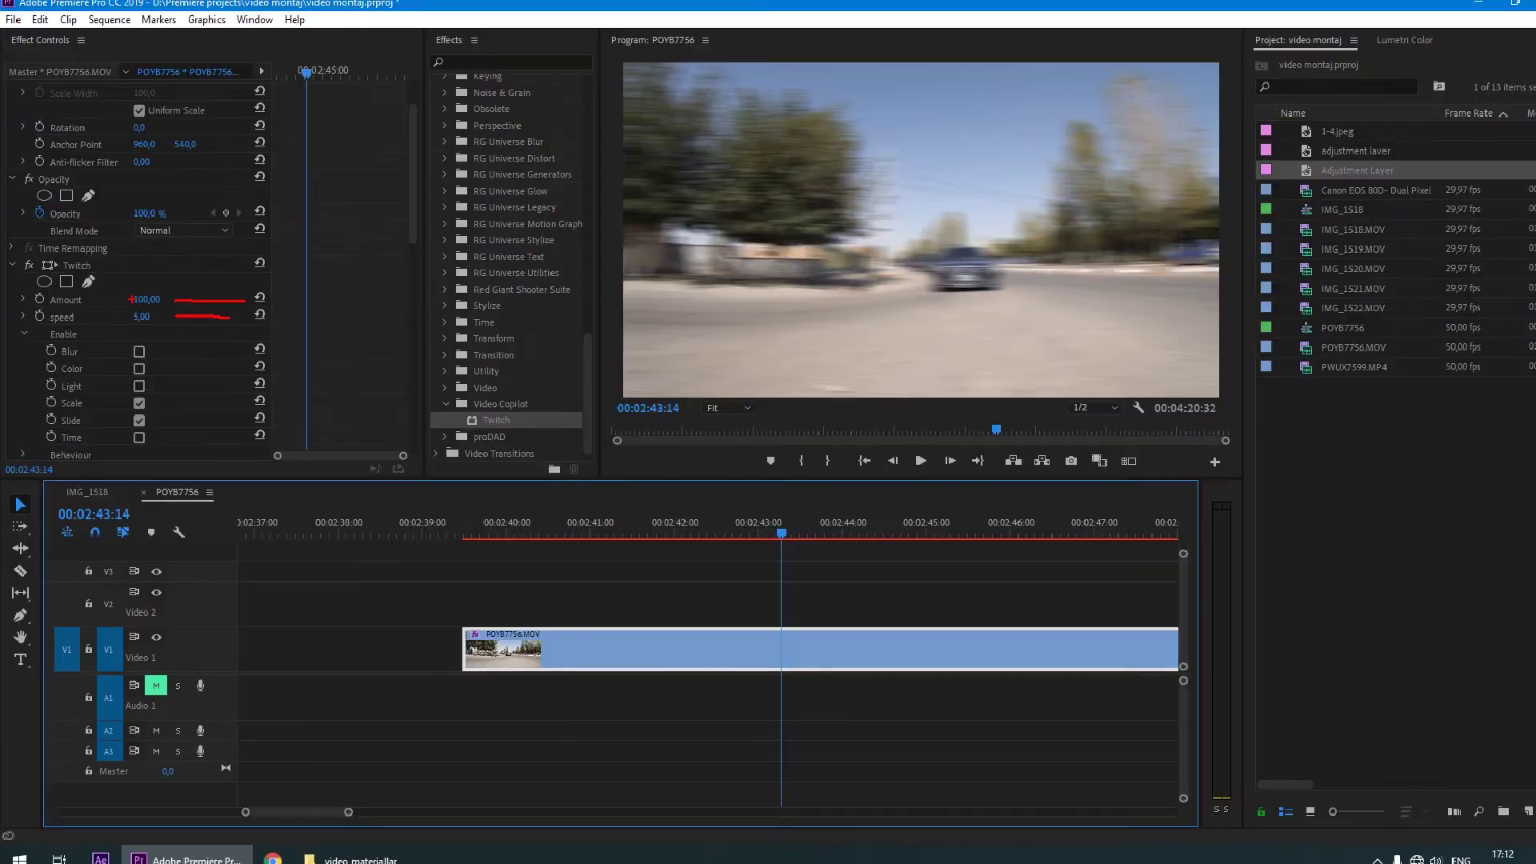
Drag Twitch speed up to about 59,48 and preview the faster twitch from 02:41:48.
{"action": "left_click", "coordinate": [23, 316]}
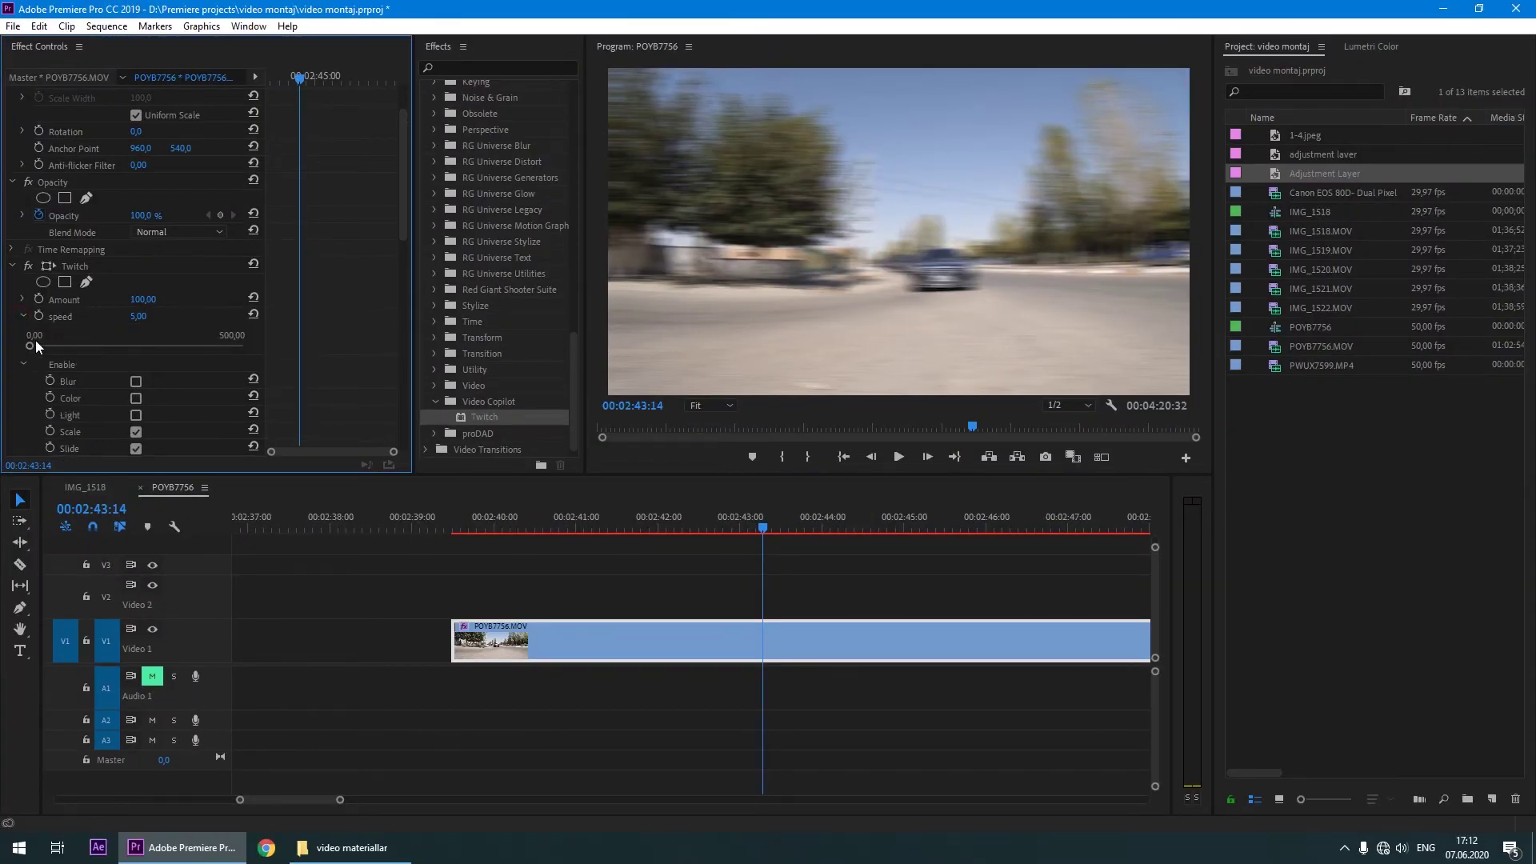
{"action": "left_click_drag", "start_coordinate": [29, 347], "coordinate": [56, 346]}
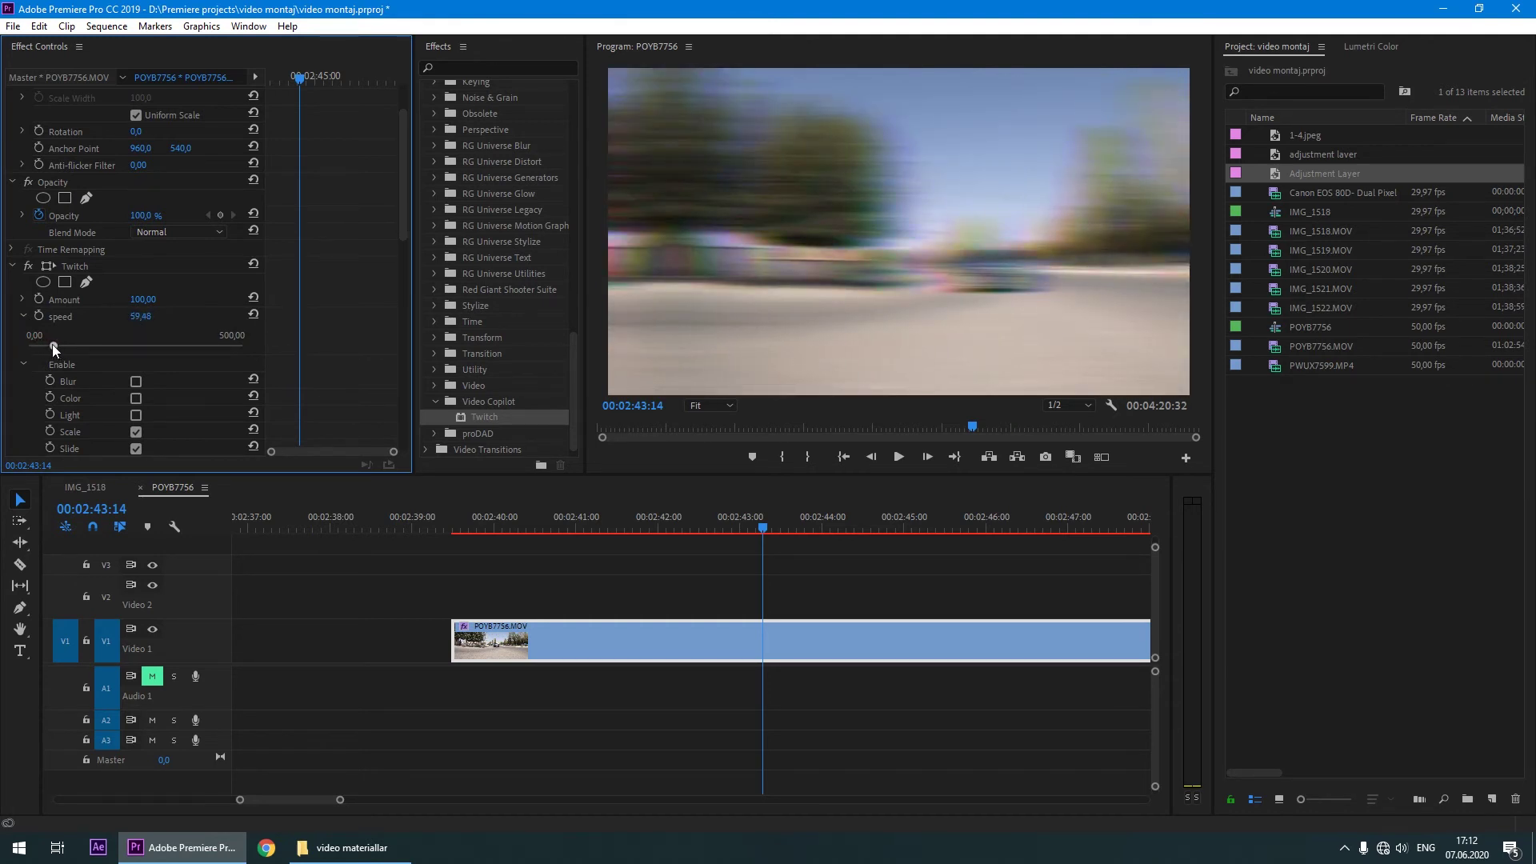
{"action": "left_click", "coordinate": [655, 560]}
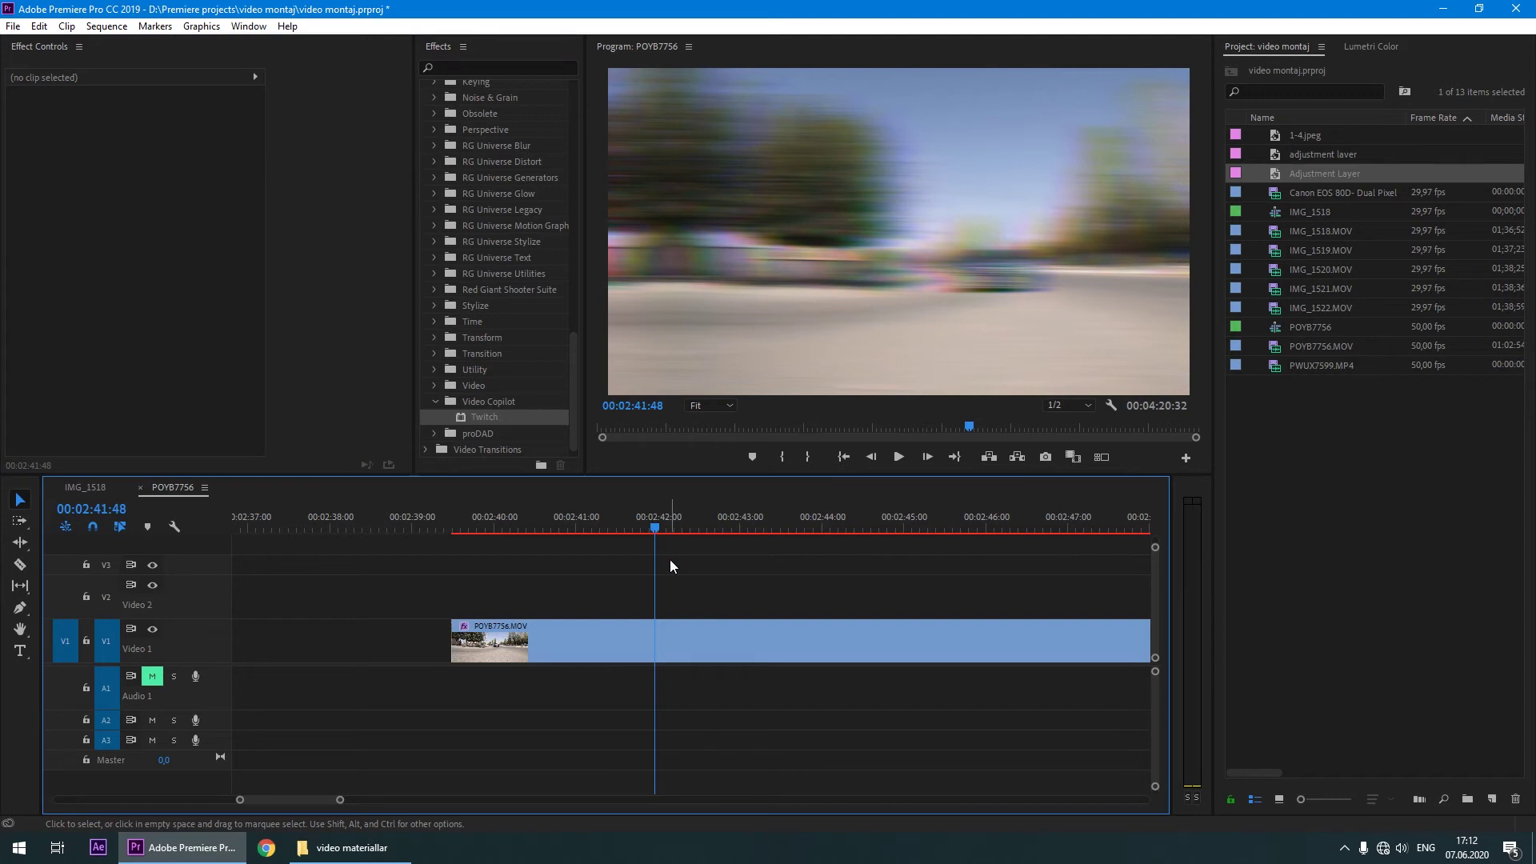
{"action": "key", "text": "space"}
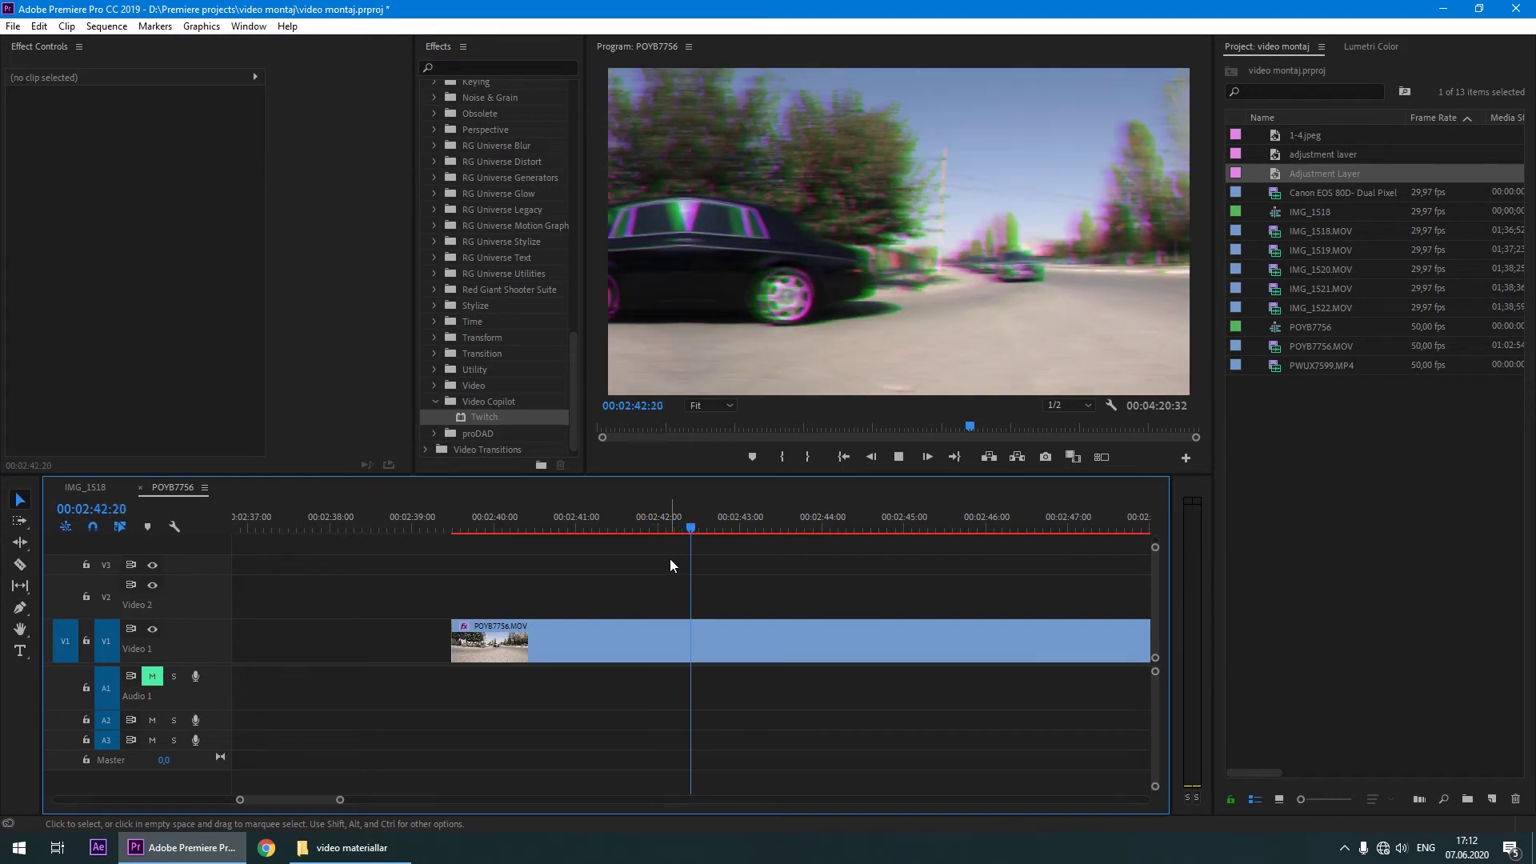
{"action": "left_click", "coordinate": [565, 524]}
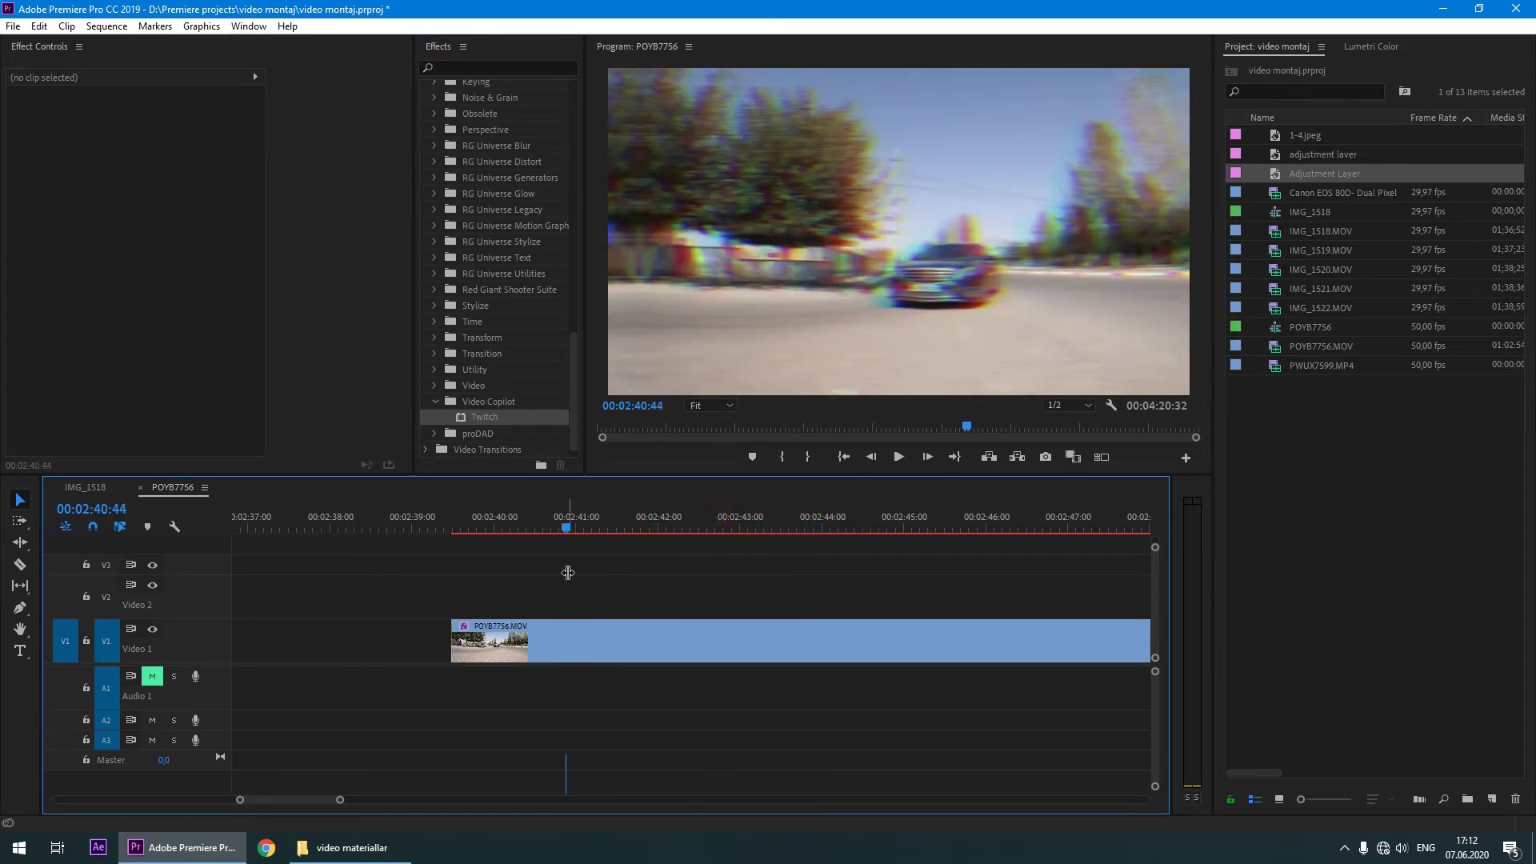
{"action": "left_click", "coordinate": [562, 632]}
Set Twitch speed to 2,00 and play back from 02:39:22 to review it.
{"action": "left_click", "coordinate": [148, 379]}
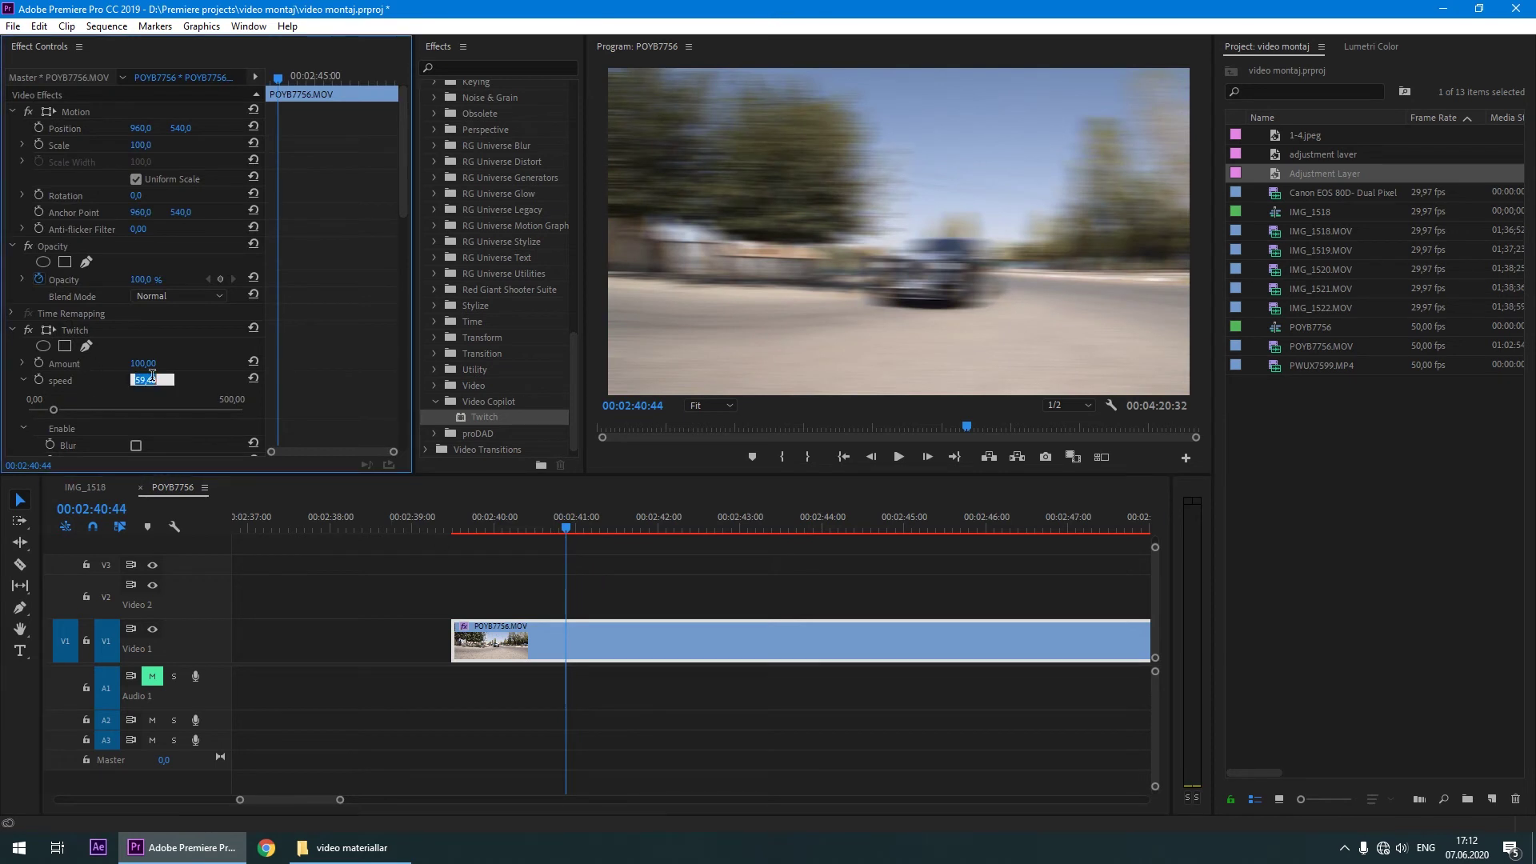
{"action": "type", "text": "2"}
{"action": "key", "text": "Return"}
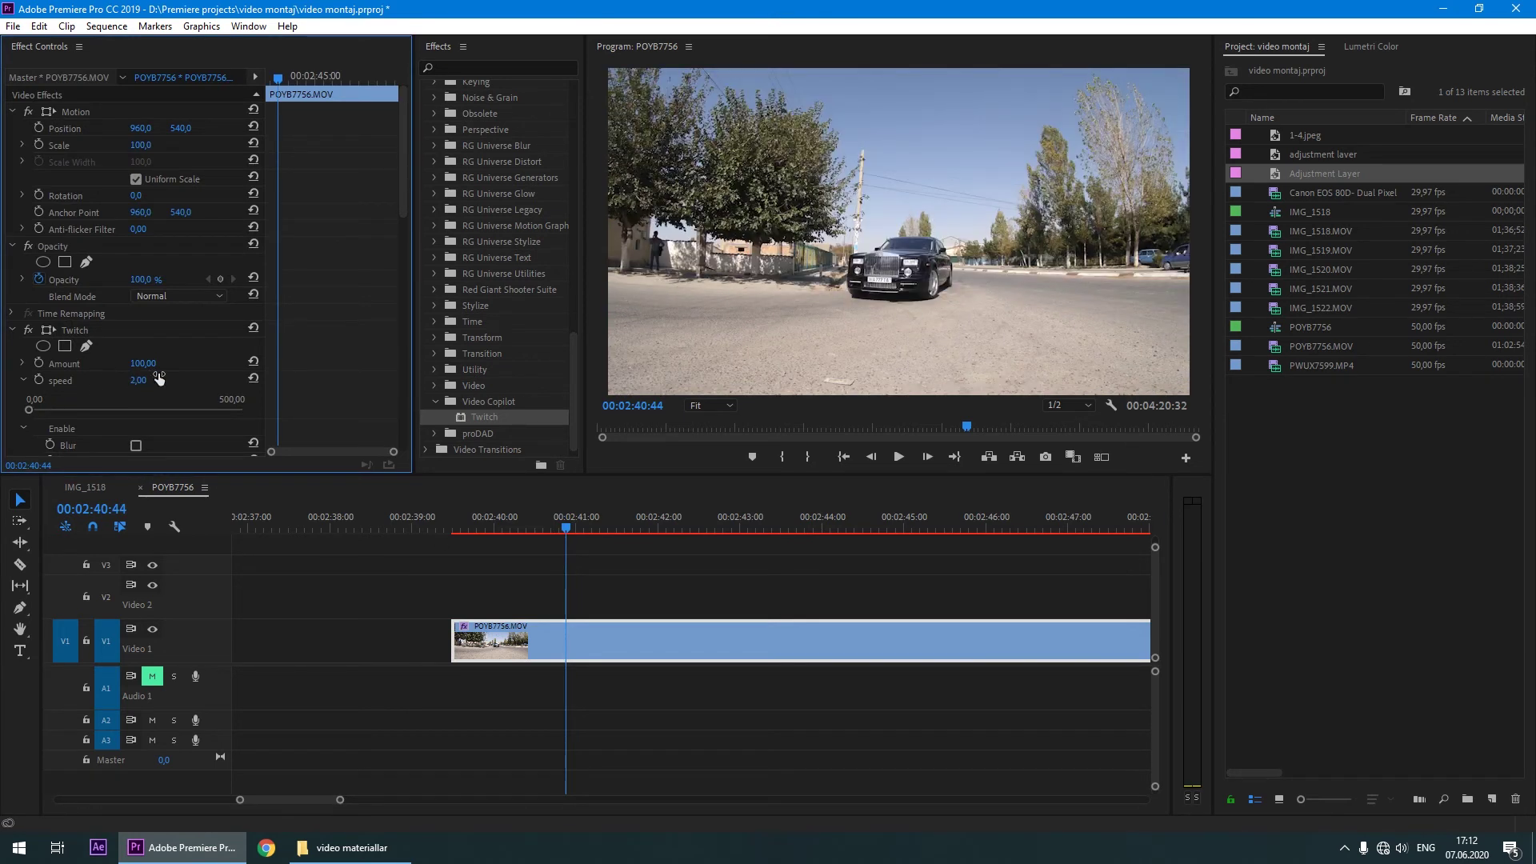
{"action": "left_click", "coordinate": [452, 521]}
{"action": "left_click", "coordinate": [544, 572]}
{"action": "key", "text": "space"}
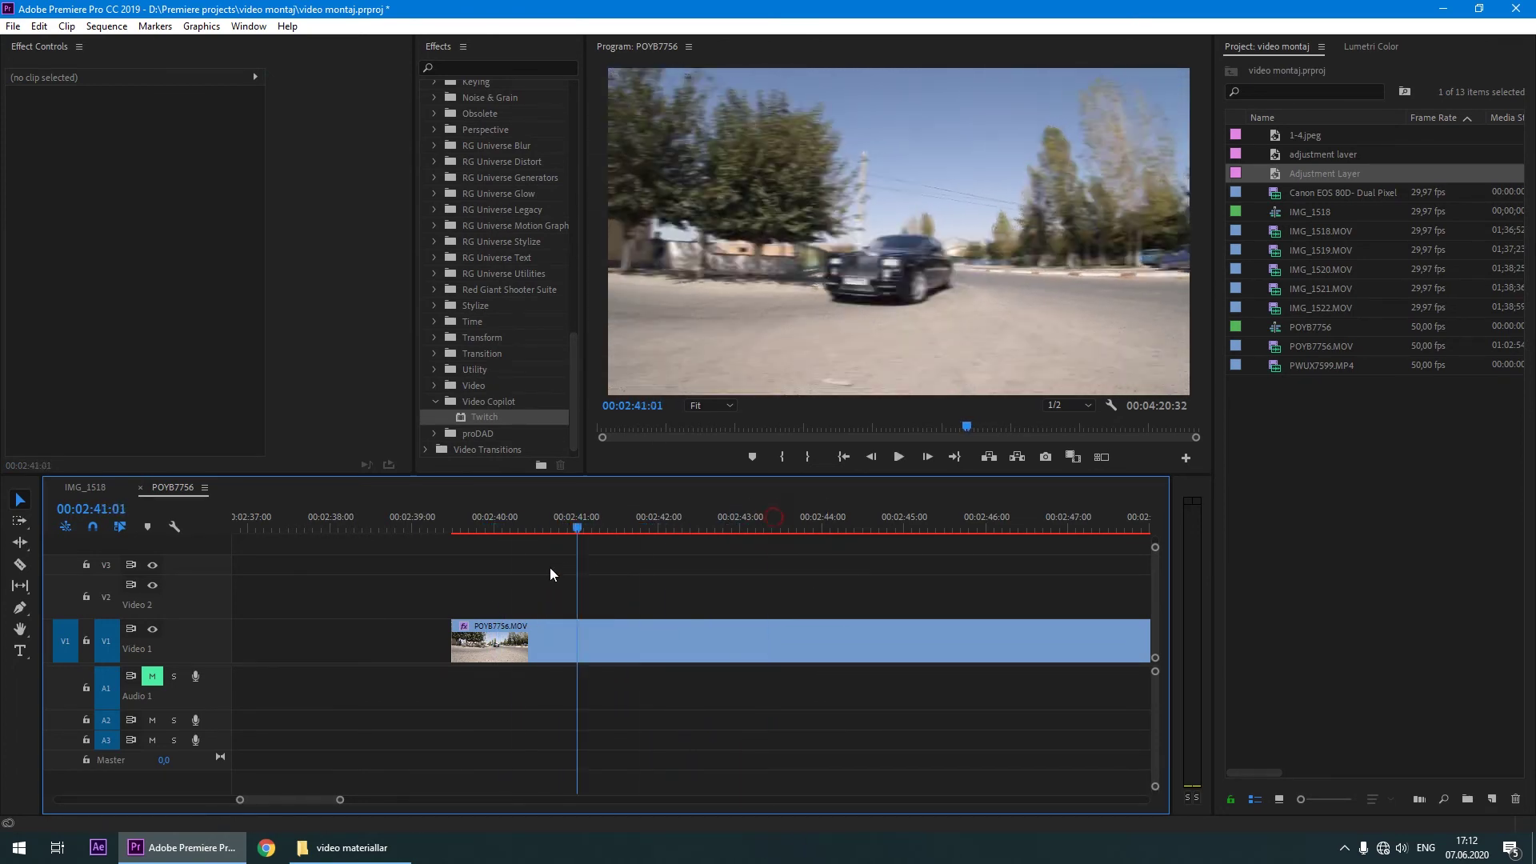
Drag the Twitch Amount down from 100,00 and preview from 02:39:32.
{"action": "left_click", "coordinate": [483, 521]}
{"action": "left_click", "coordinate": [483, 640]}
{"action": "left_click", "coordinate": [23, 363]}
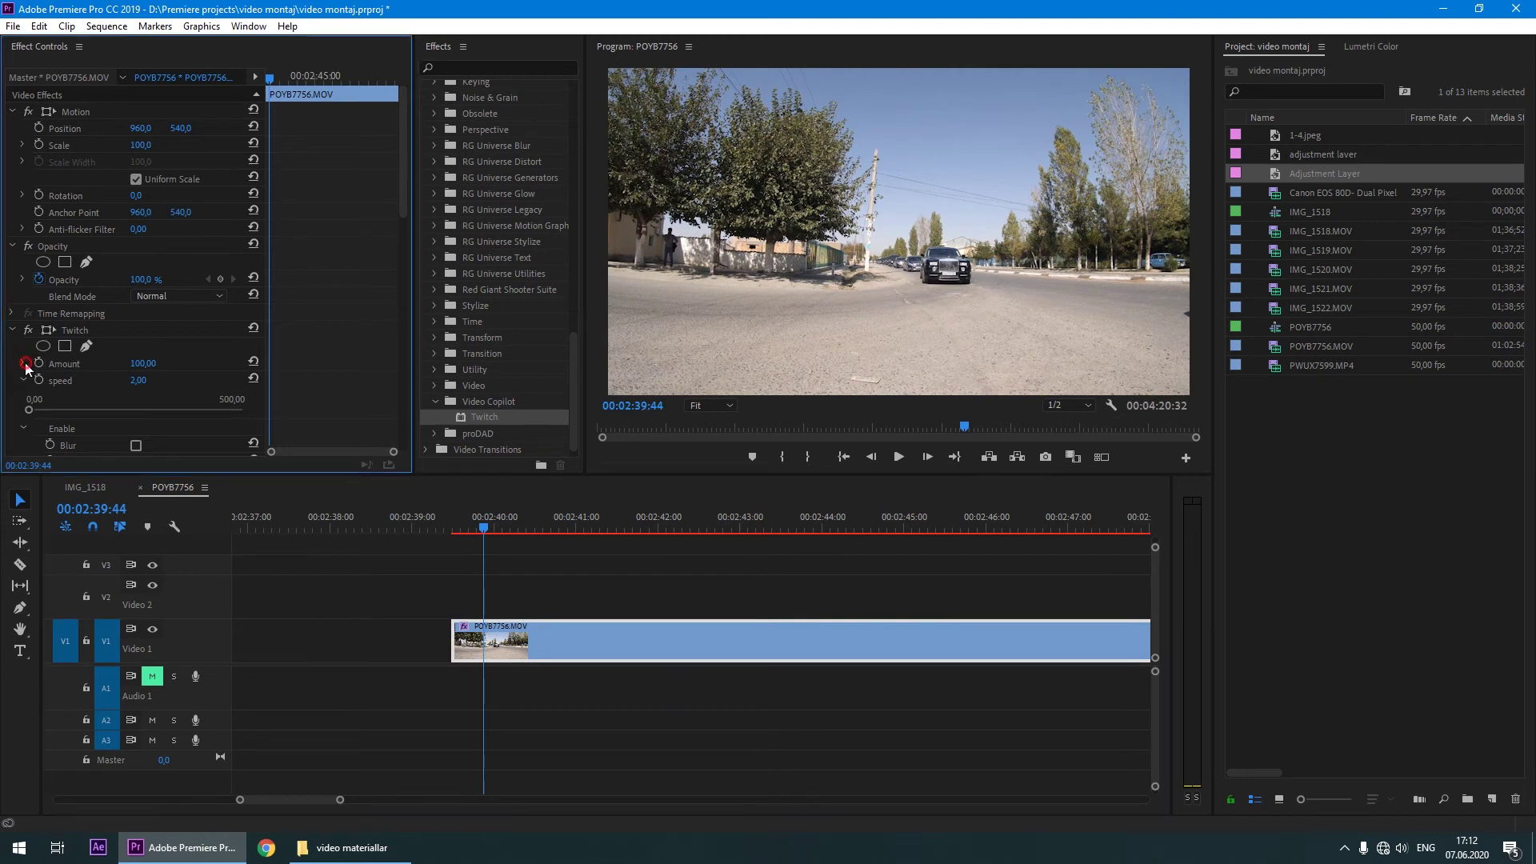
{"action": "left_click_drag", "start_coordinate": [67, 392], "coordinate": [45, 394]}
{"action": "left_click", "coordinate": [466, 522]}
{"action": "key", "text": "space"}
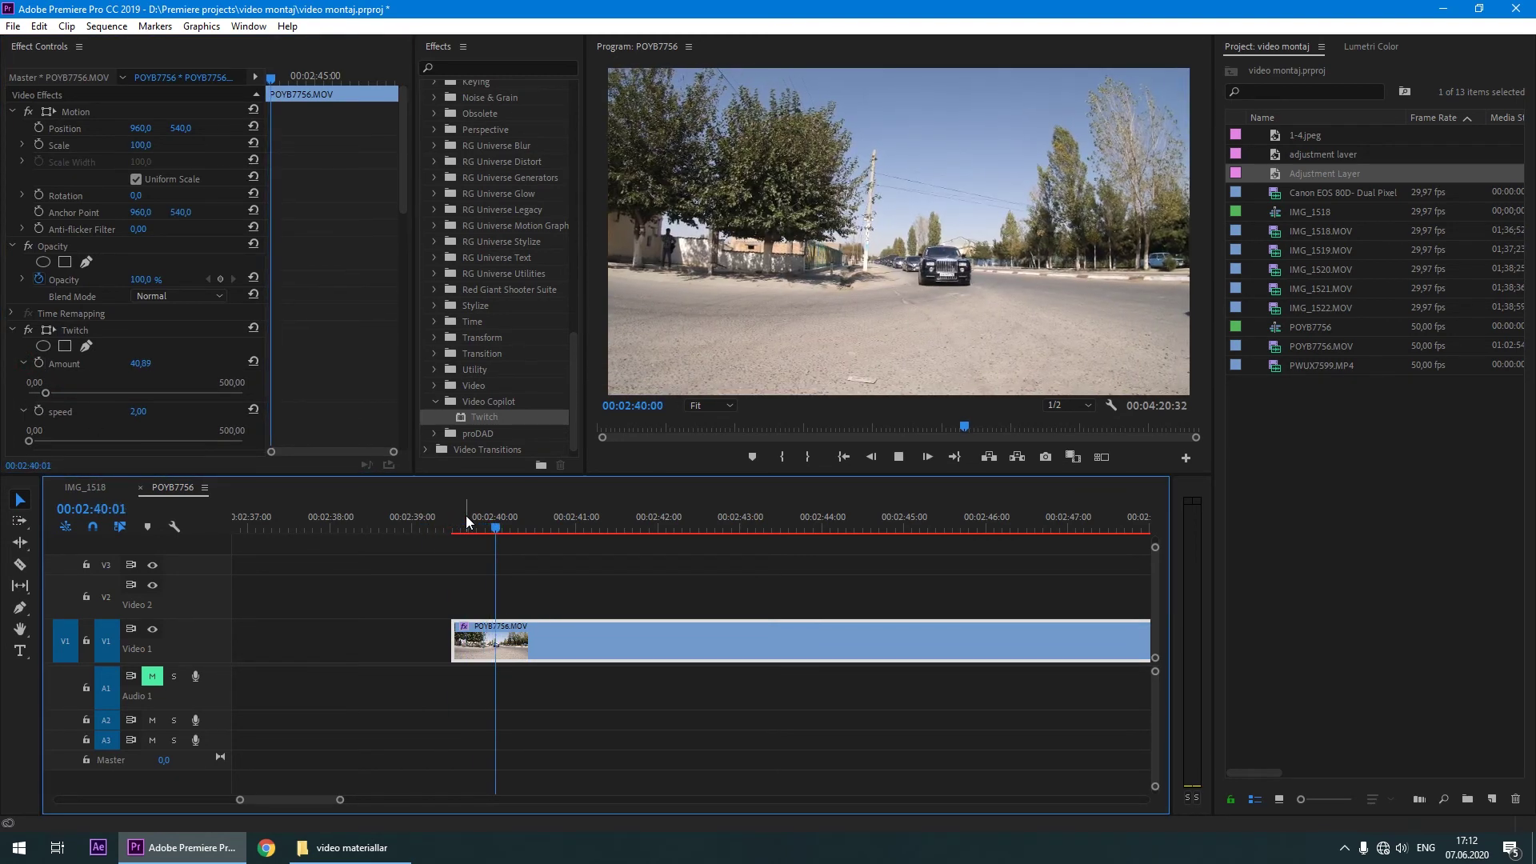
Set the Twitch Amount to 5 and play the sequence to preview it.
{"action": "left_click", "coordinate": [141, 363]}
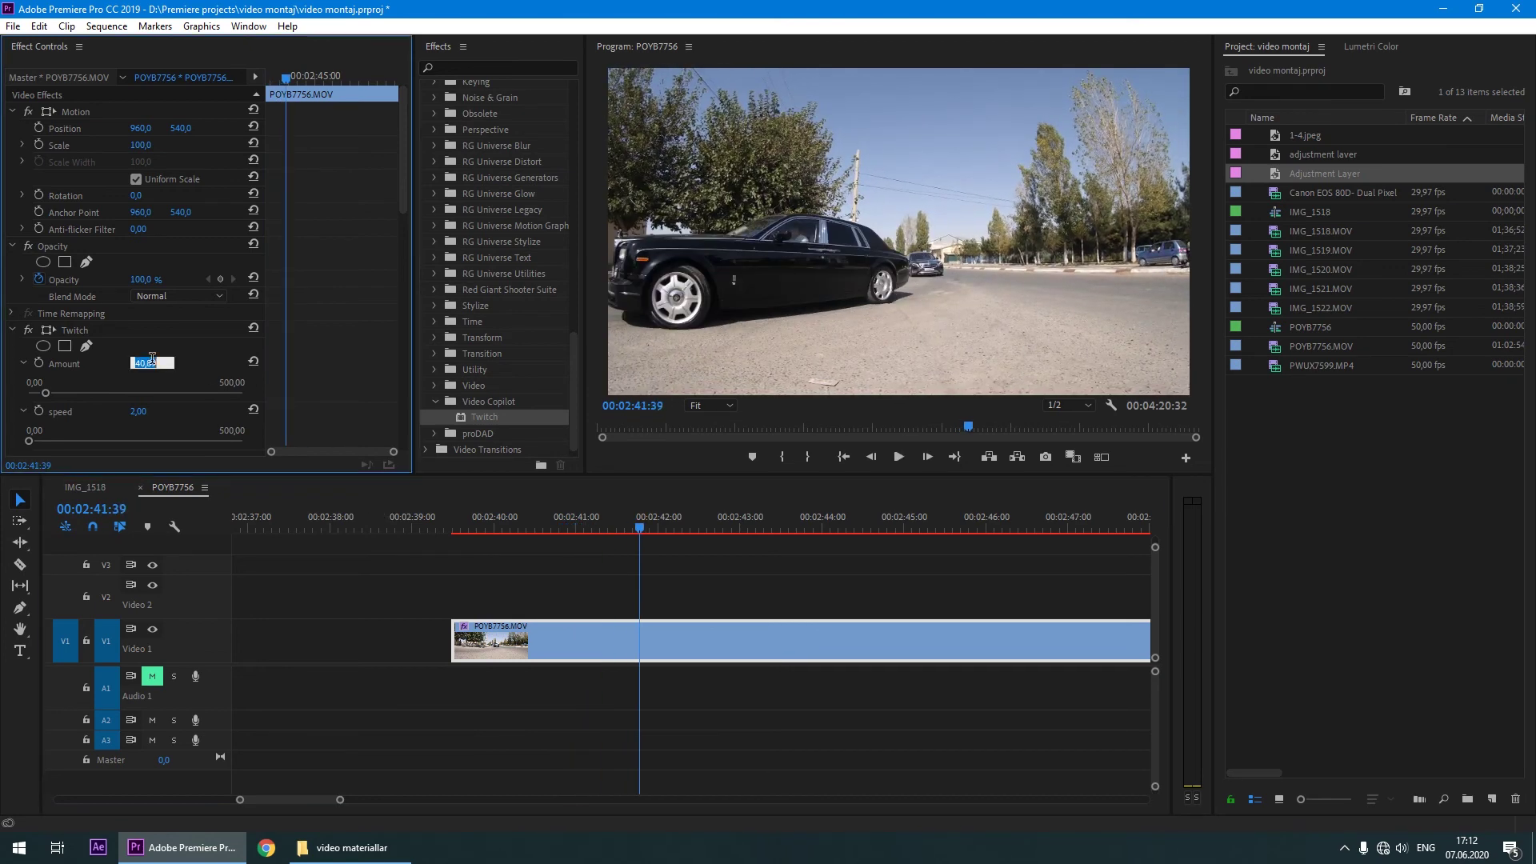
{"action": "type", "text": "5"}
{"action": "key", "text": "Return"}
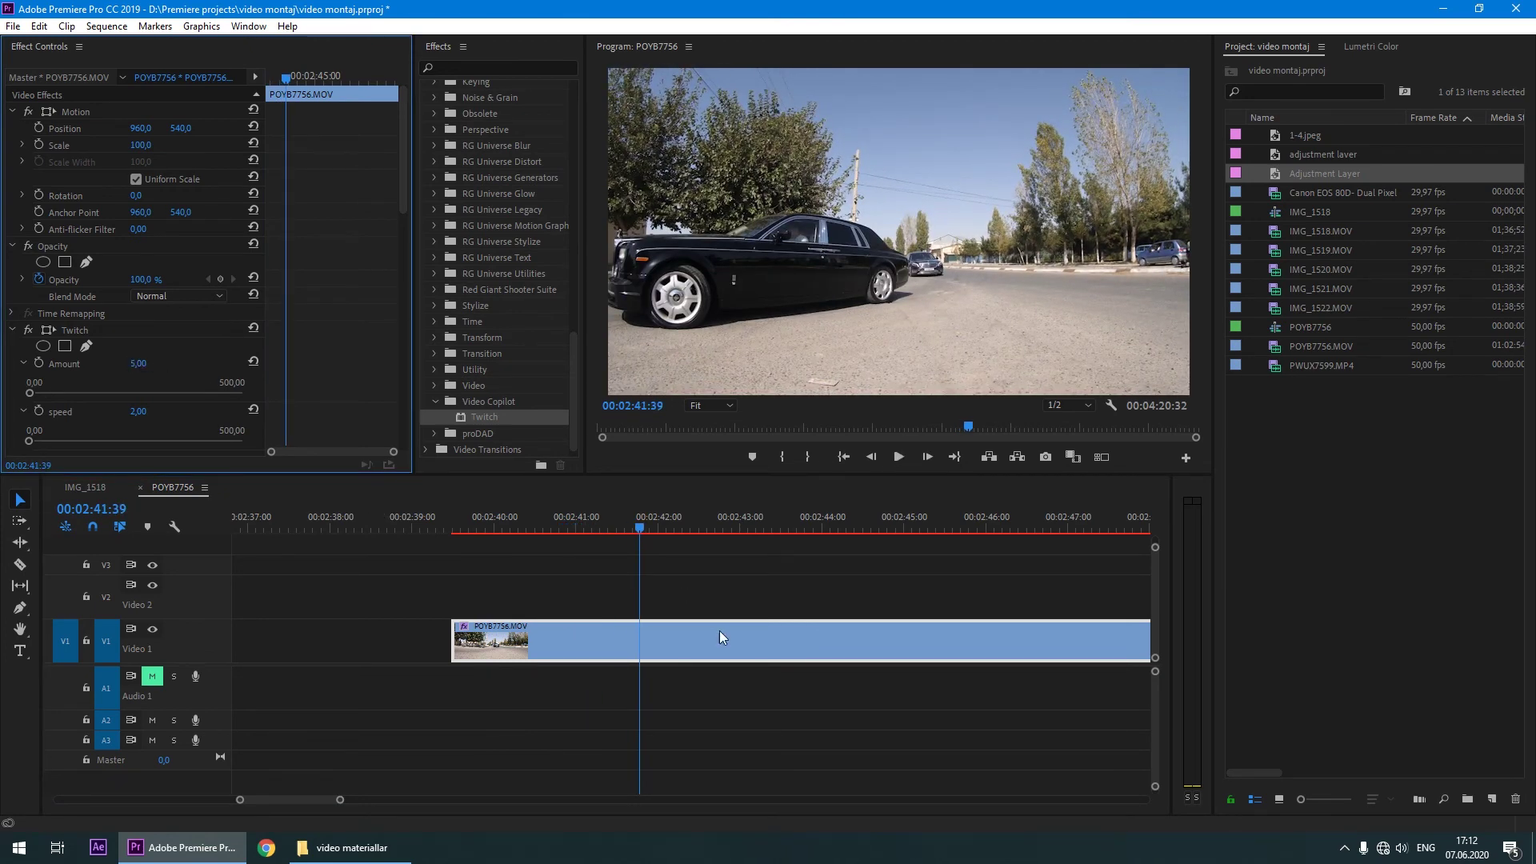
{"action": "left_click", "coordinate": [433, 560]}
{"action": "left_click", "coordinate": [475, 528]}
{"action": "key", "text": "space"}
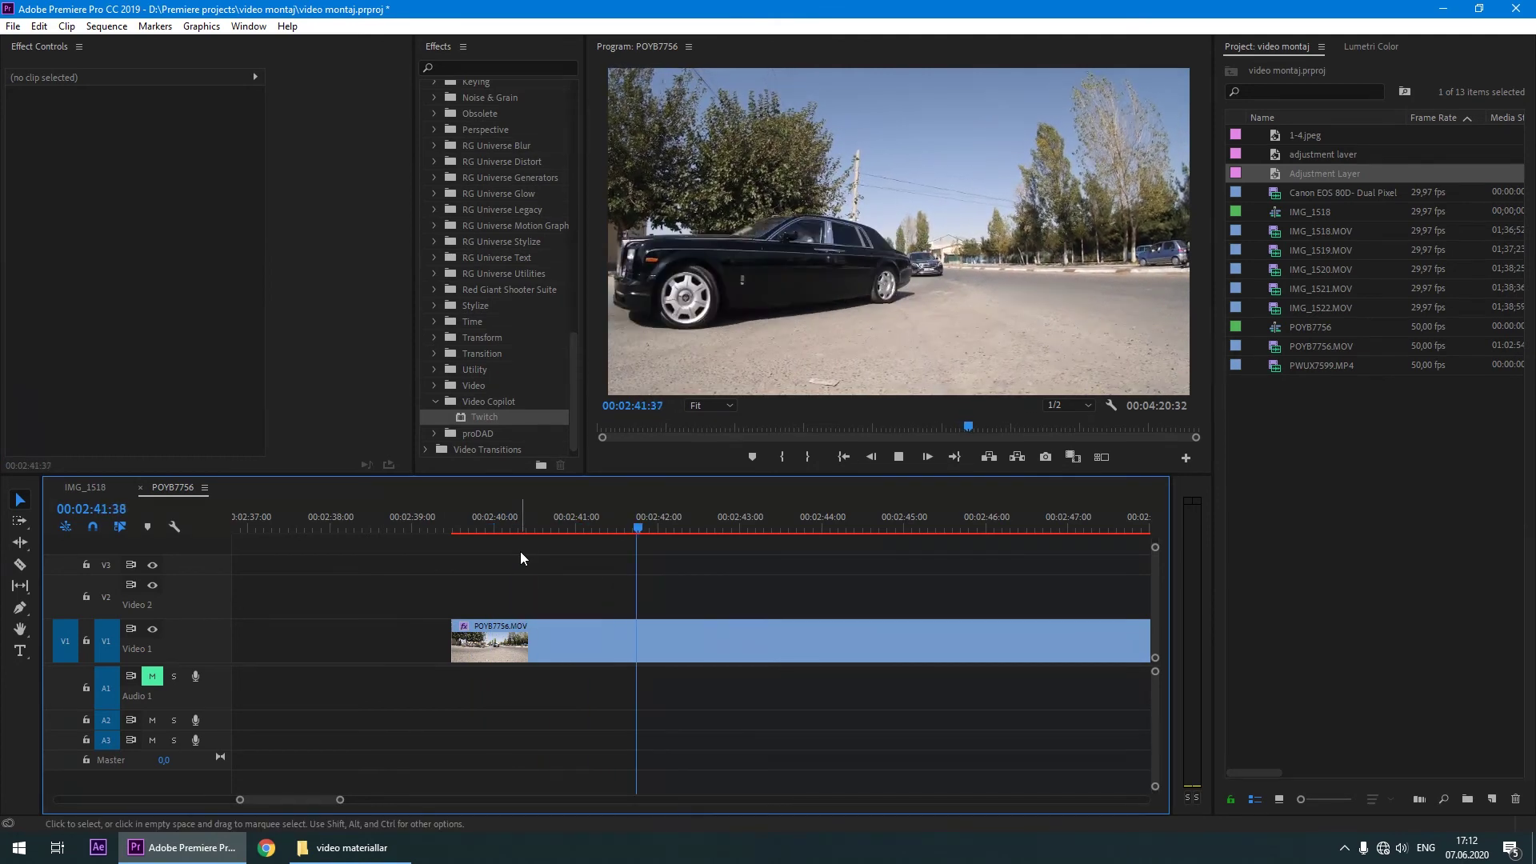
{"action": "key", "text": "space"}
Set Twitch speed to 5 and Amount to 20, then preview from 02:40:39.
{"action": "left_click", "coordinate": [569, 637]}
{"action": "left_click", "coordinate": [144, 412]}
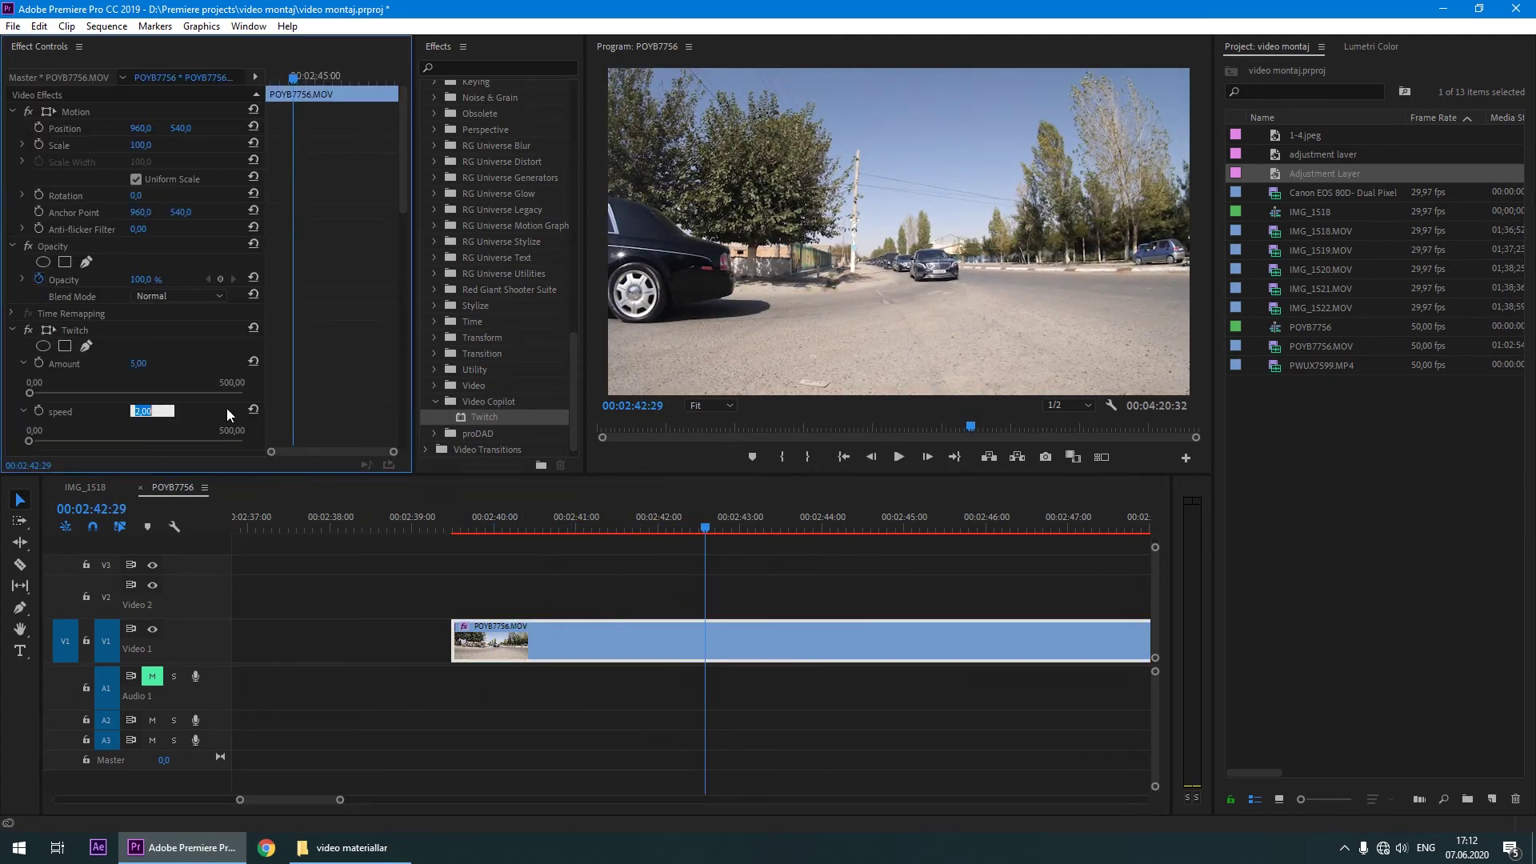
{"action": "type", "text": "5"}
{"action": "key", "text": "Return"}
{"action": "left_click", "coordinate": [558, 526]}
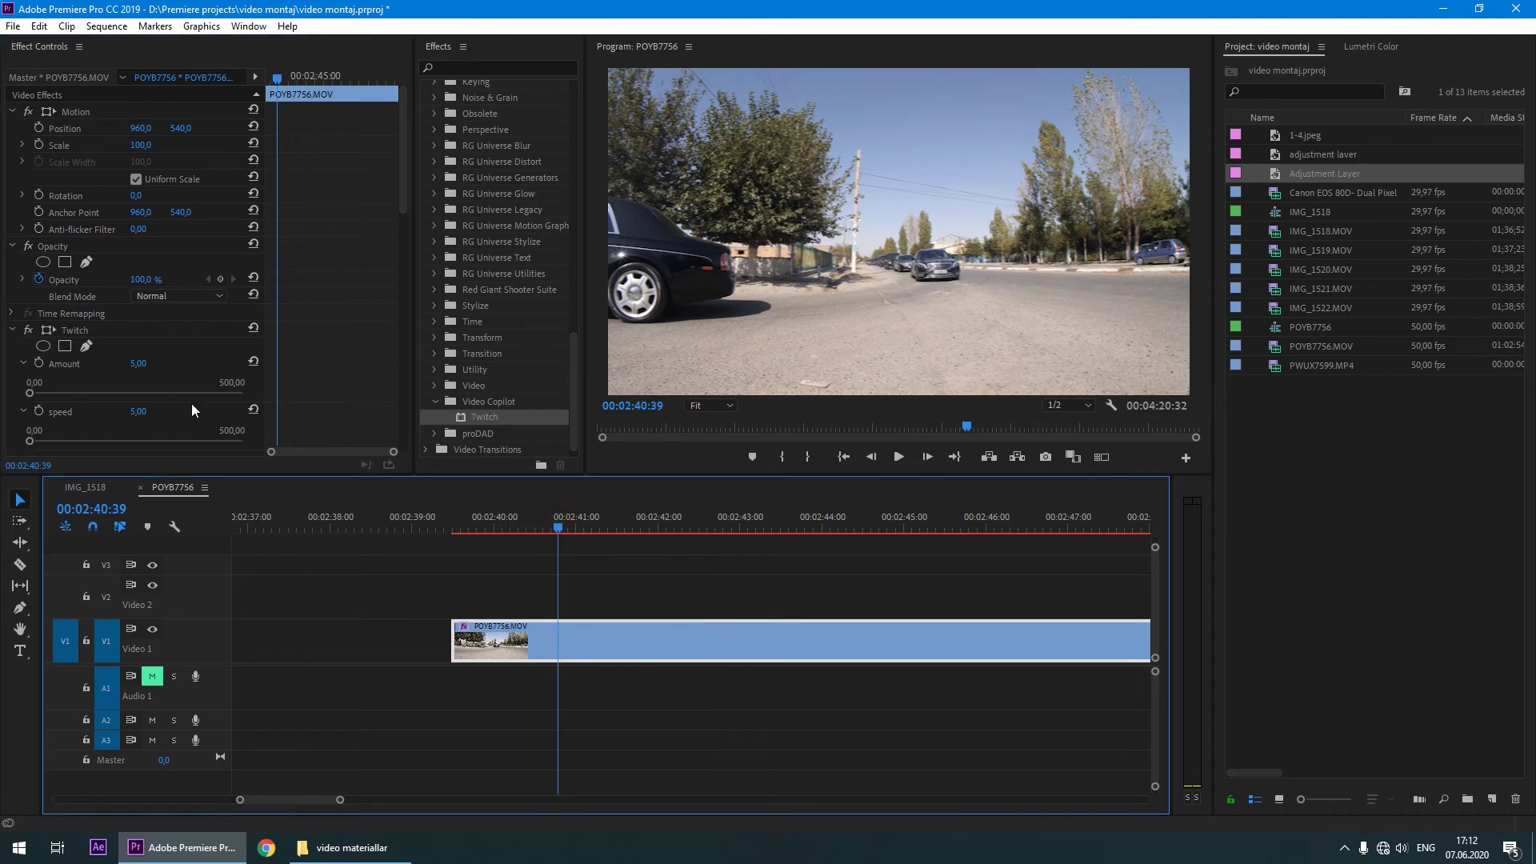
{"action": "left_click", "coordinate": [157, 361]}
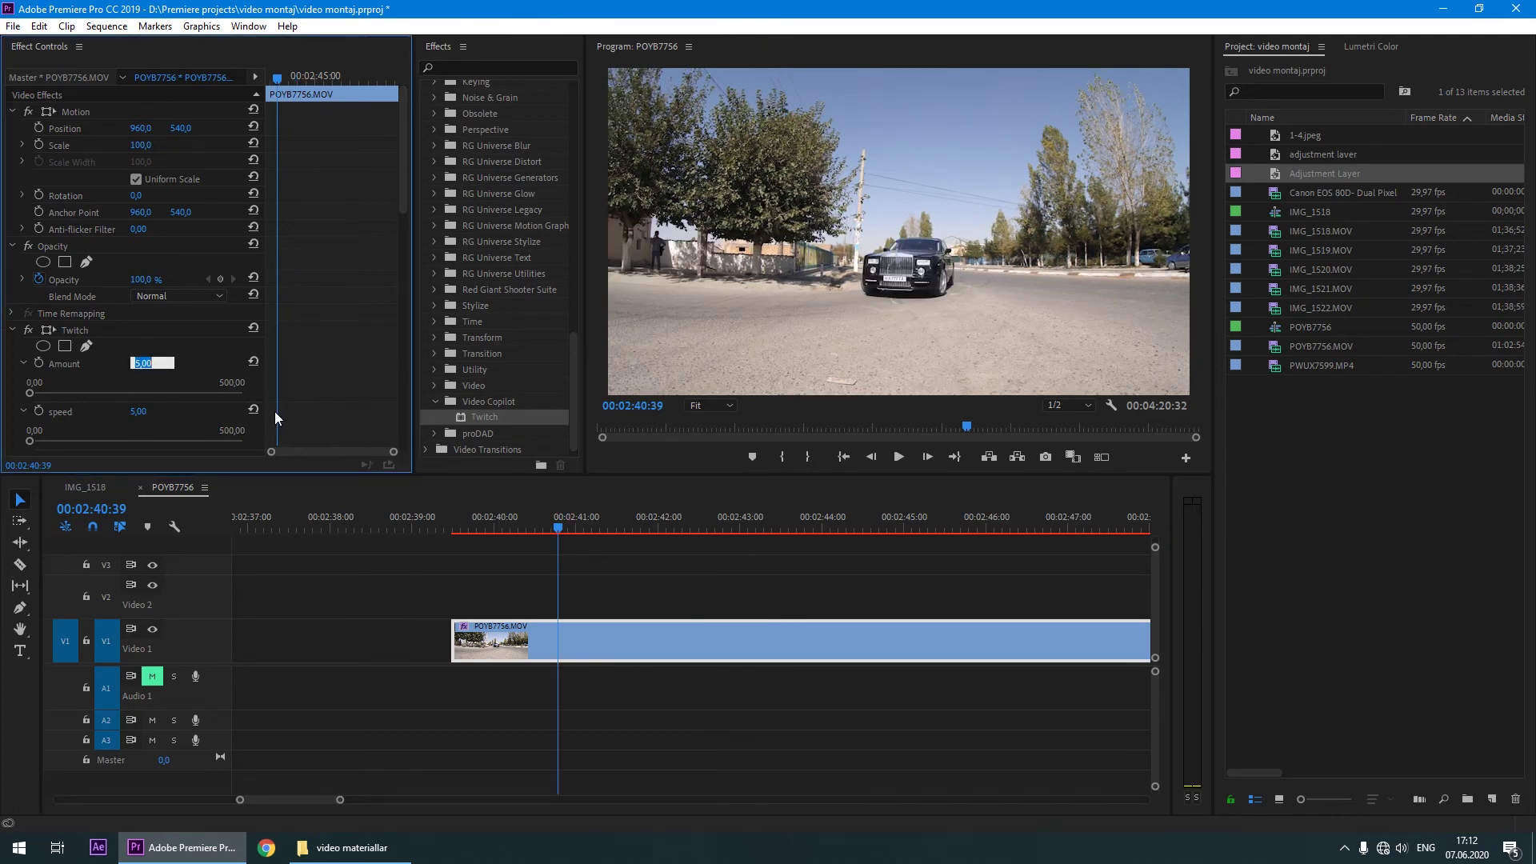
{"action": "type", "text": "20"}
{"action": "key", "text": "Return"}
{"action": "left_click", "coordinate": [642, 564]}
{"action": "key", "text": "space"}
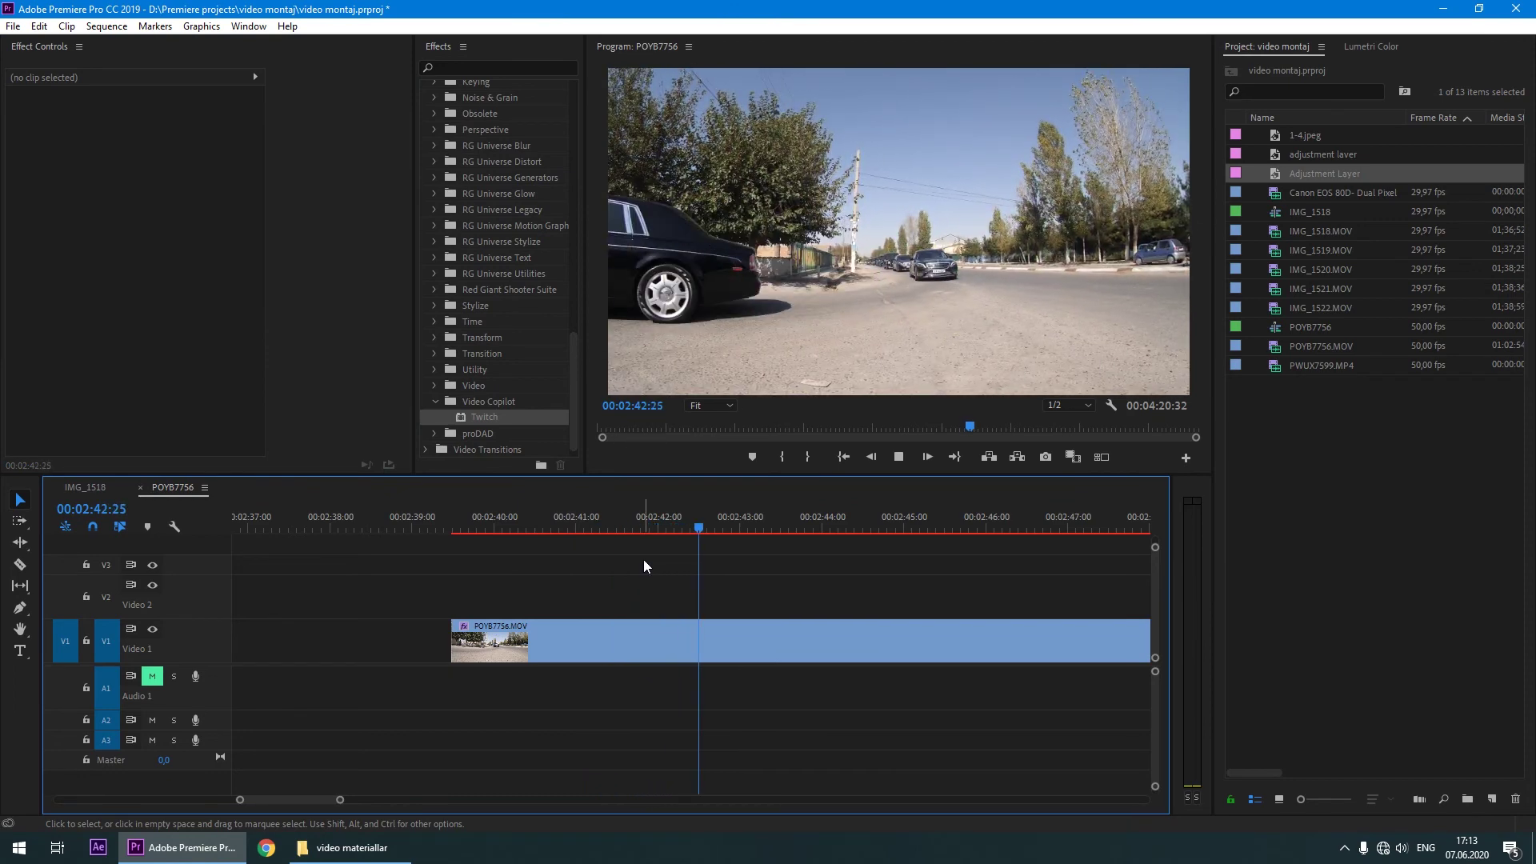
{"action": "key", "text": "space"}
Raise the Twitch Amount to 200 and preview the stronger twitch from about 02:40.
{"action": "left_click", "coordinate": [631, 637]}
{"action": "left_click", "coordinate": [152, 362]}
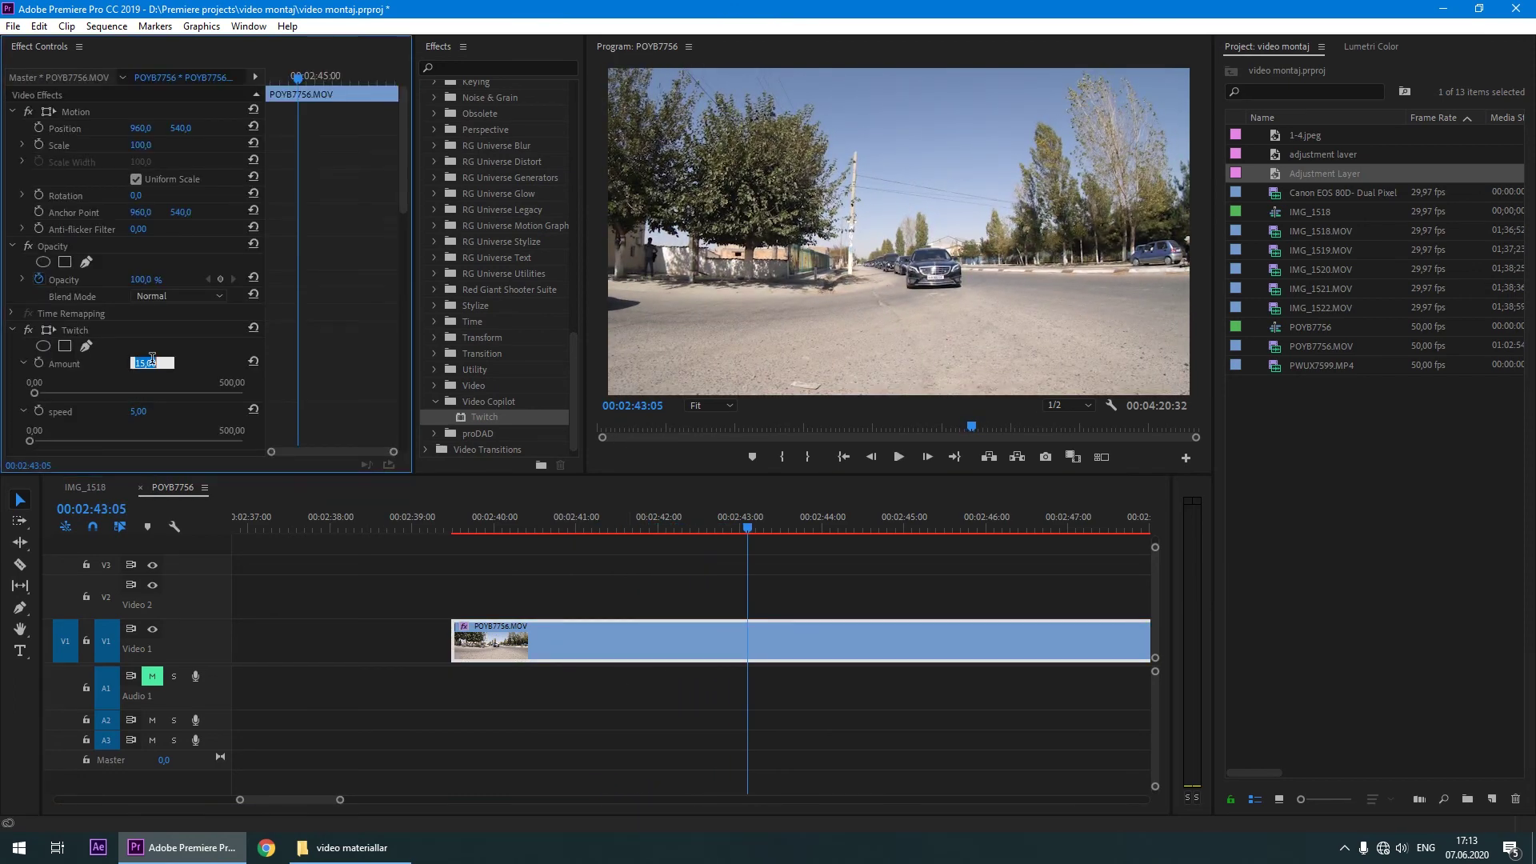
{"action": "type", "text": "00"}
{"action": "key", "text": "Return"}
{"action": "left_click", "coordinate": [507, 521]}
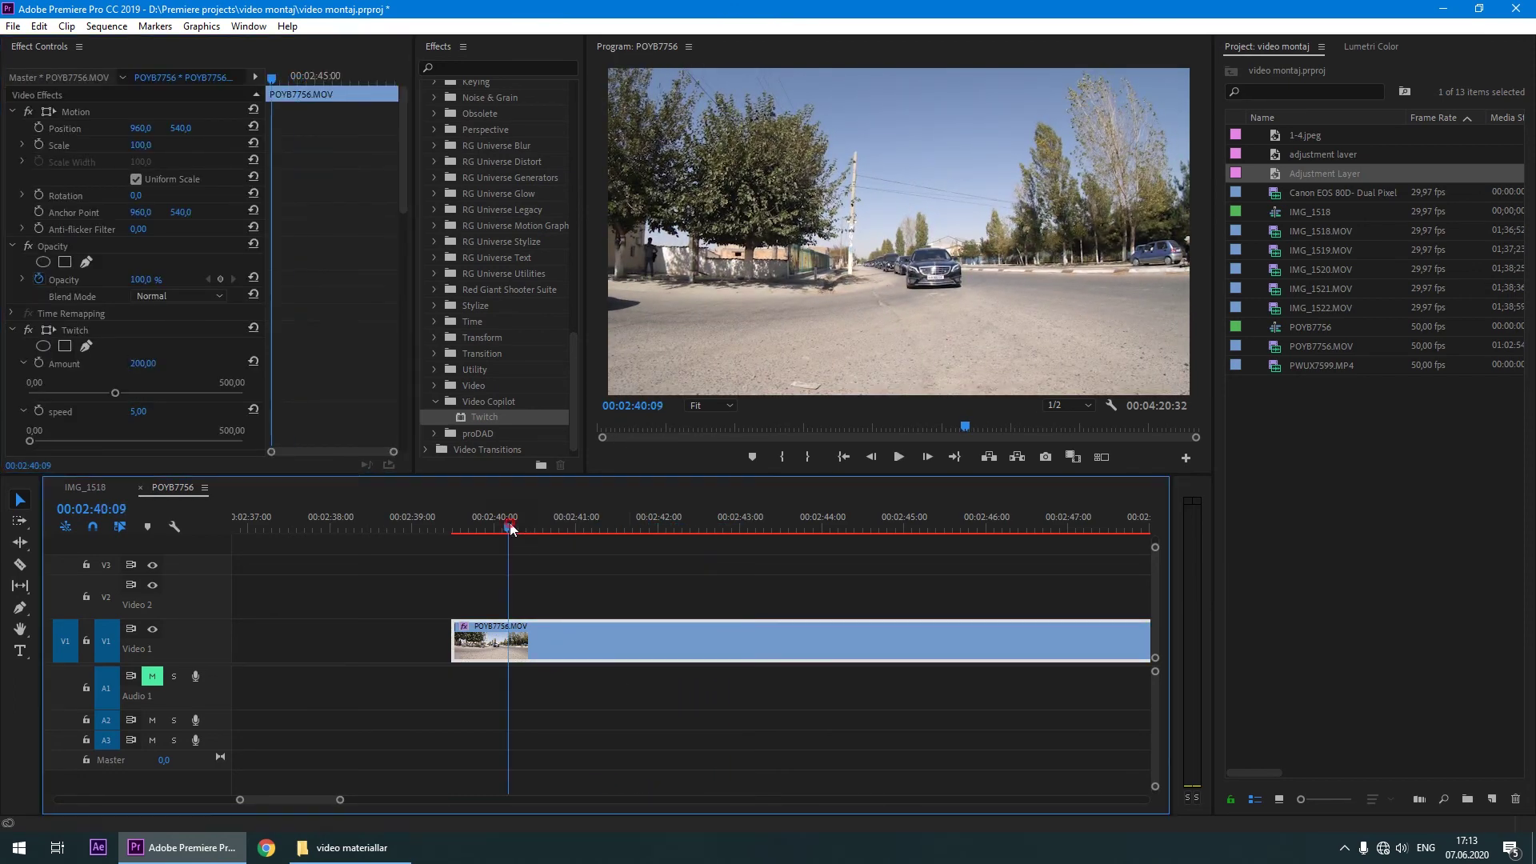
{"action": "left_click", "coordinate": [539, 564]}
{"action": "key", "text": "space"}
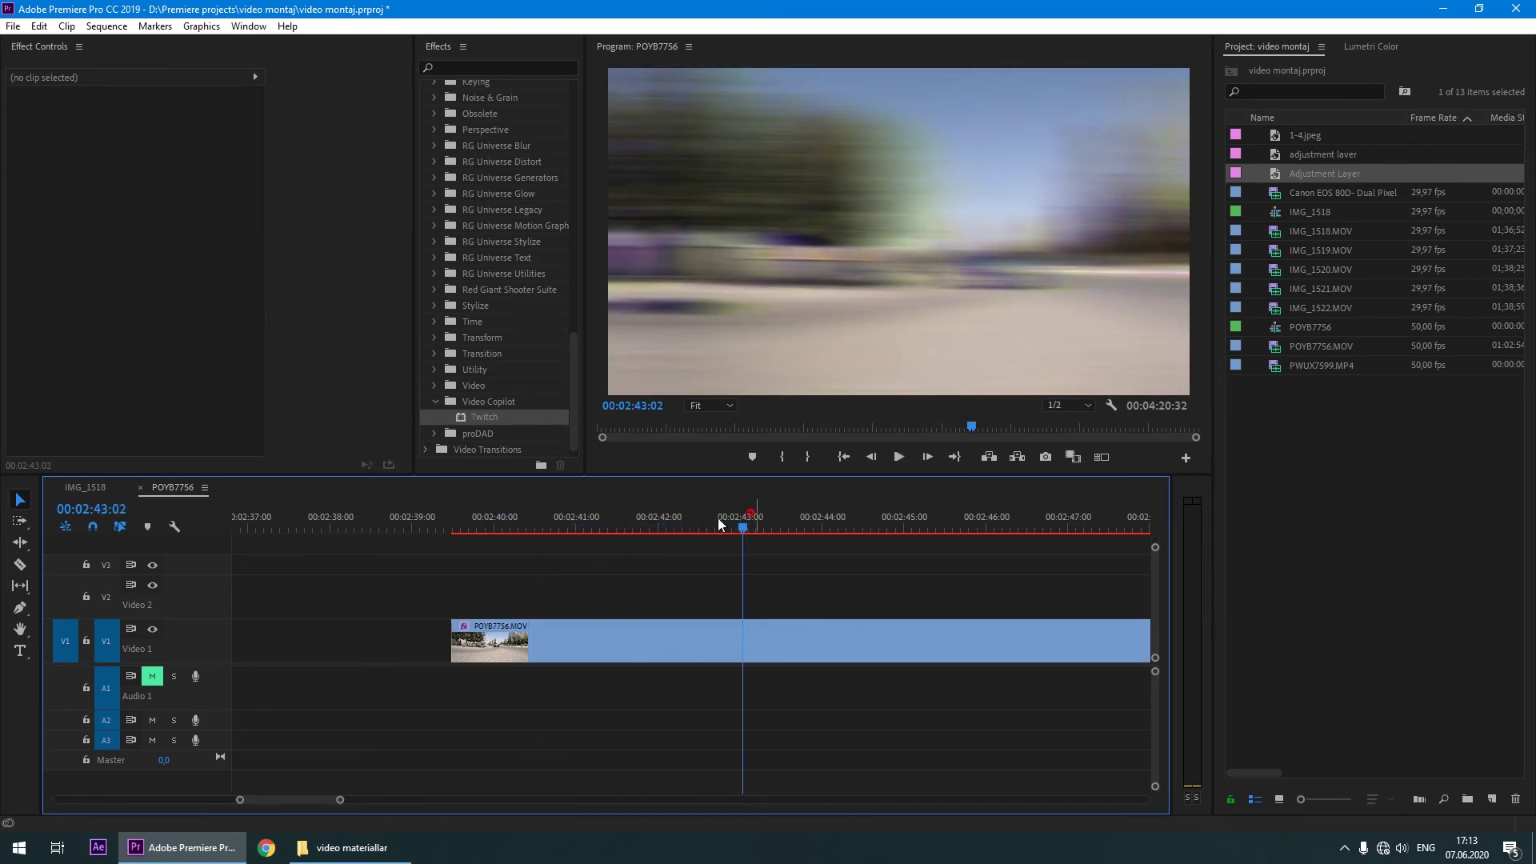
Select the car clip and reset its Twitch effect to default values.
{"action": "left_click", "coordinate": [623, 524]}
{"action": "left_click", "coordinate": [692, 640]}
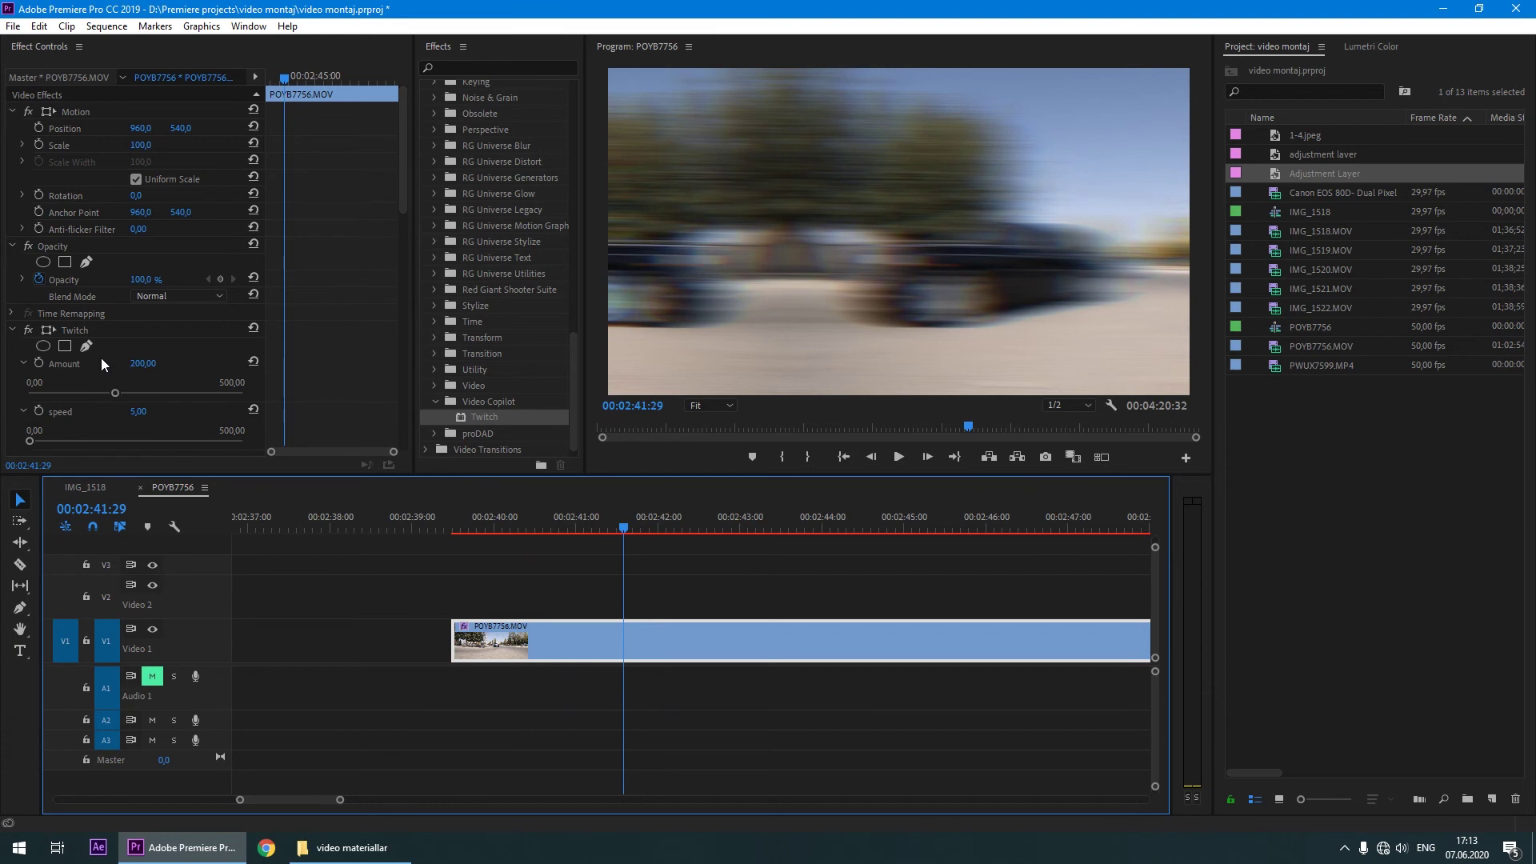
{"action": "right_click", "coordinate": [64, 330]}
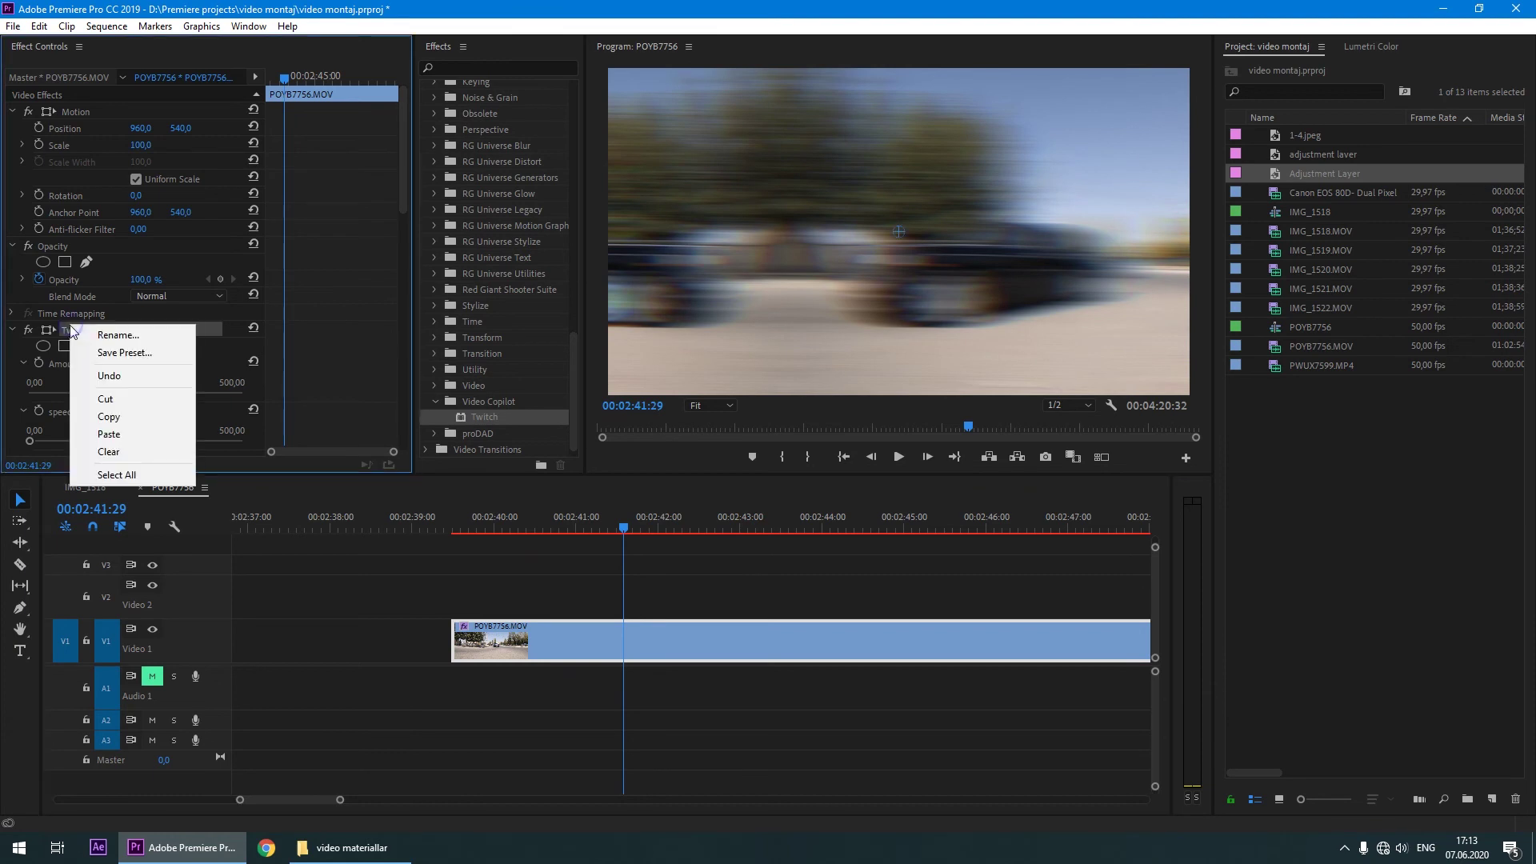
{"action": "left_click", "coordinate": [88, 333]}
{"action": "left_click", "coordinate": [255, 327]}
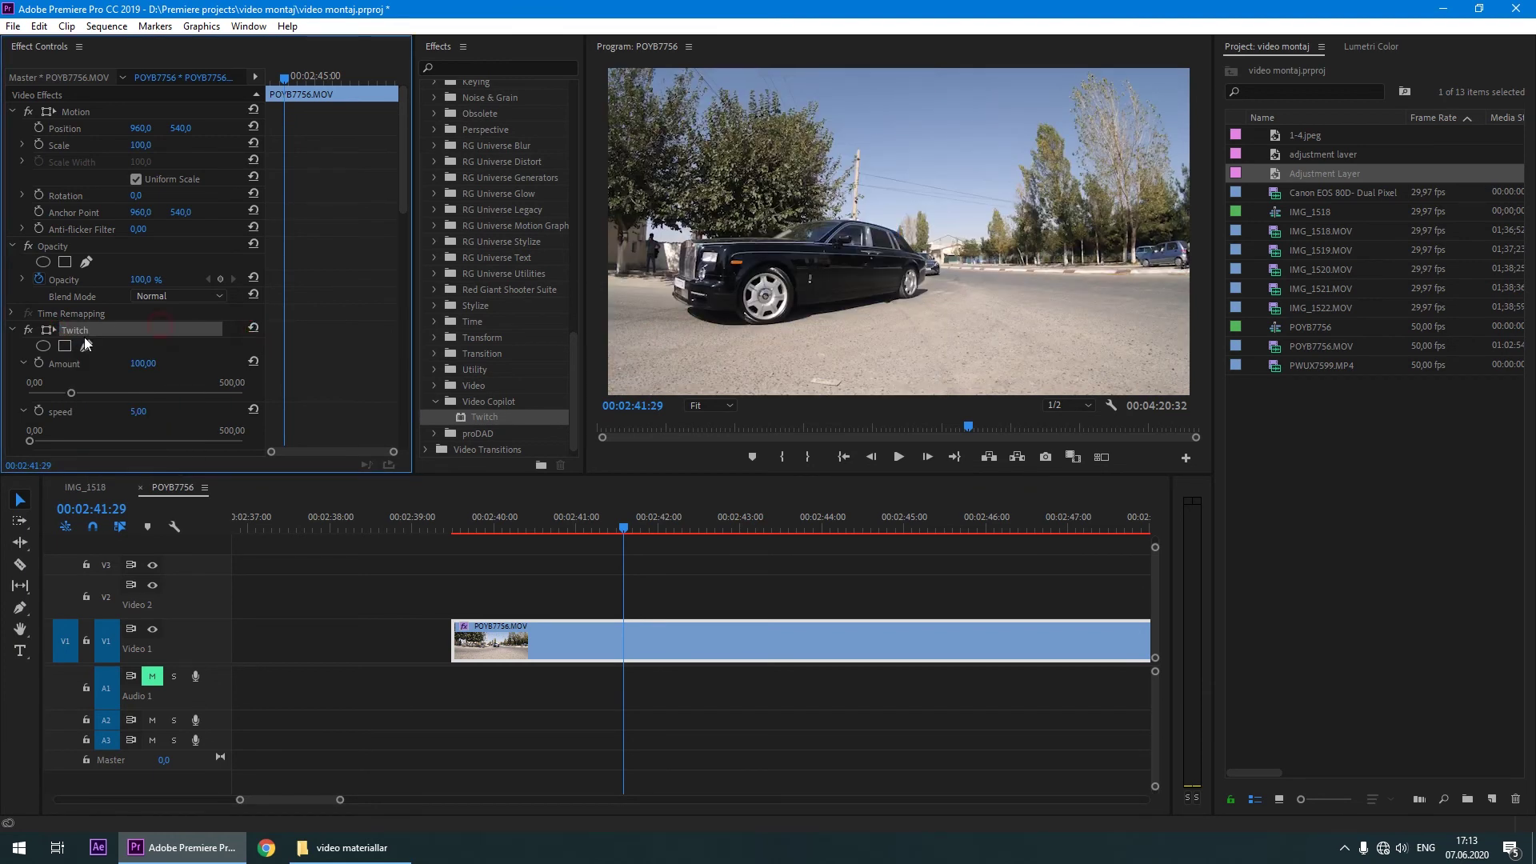
Review the reset Twitch parameters, play the sequence to check it, and zoom the timeline out.
{"action": "scroll", "coordinate": [94, 425], "scroll_direction": "down", "scroll_amount": 2}
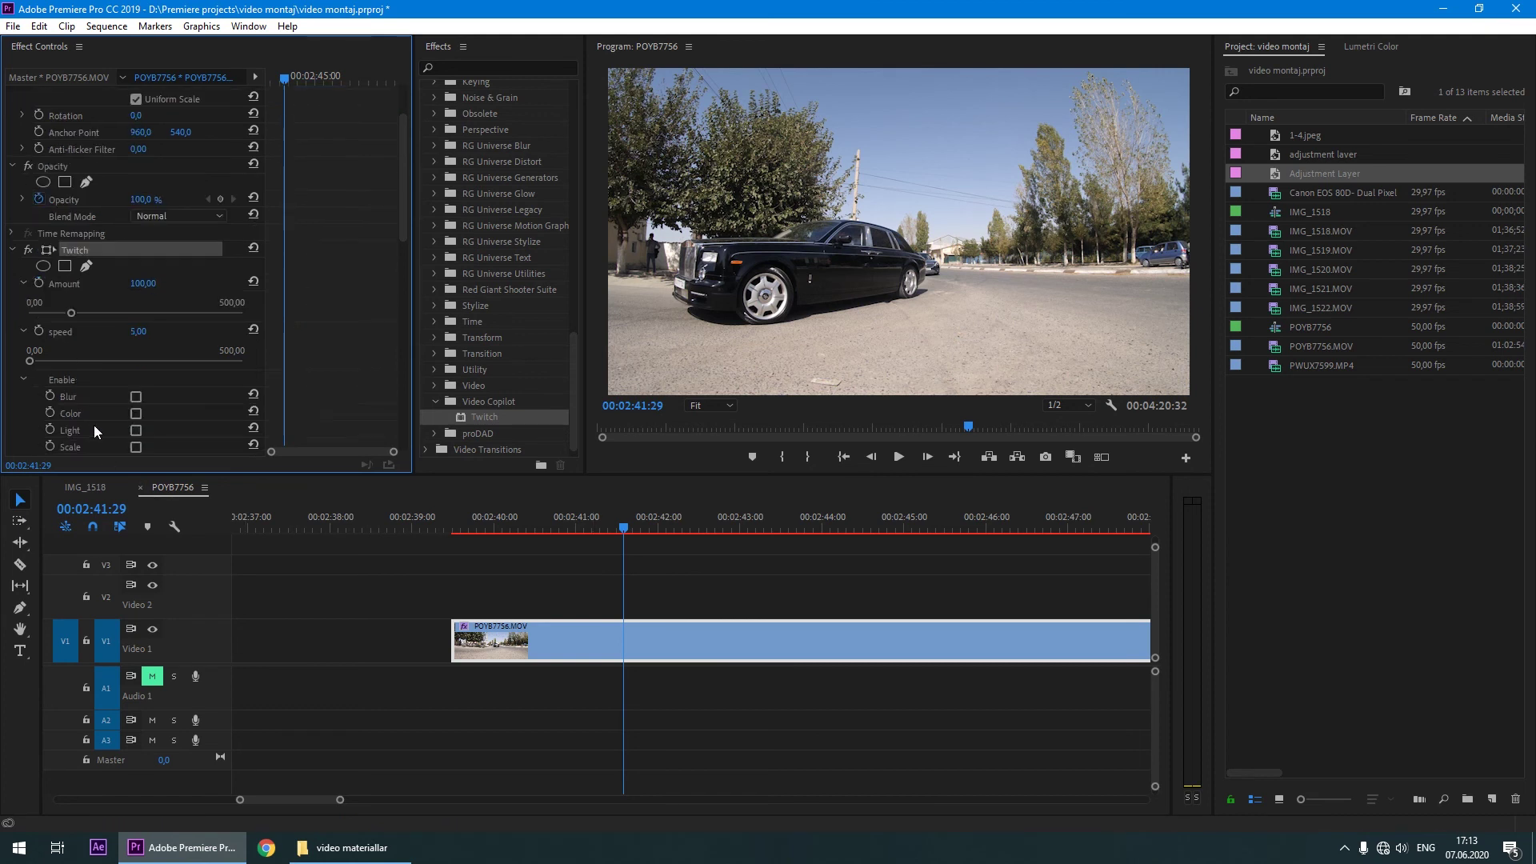
{"action": "scroll", "coordinate": [94, 422], "scroll_direction": "down", "scroll_amount": 2}
{"action": "scroll", "coordinate": [88, 406], "scroll_direction": "down", "scroll_amount": 1}
{"action": "scroll", "coordinate": [88, 403], "scroll_direction": "up", "scroll_amount": 2}
{"action": "scroll", "coordinate": [88, 400], "scroll_direction": "up", "scroll_amount": 3}
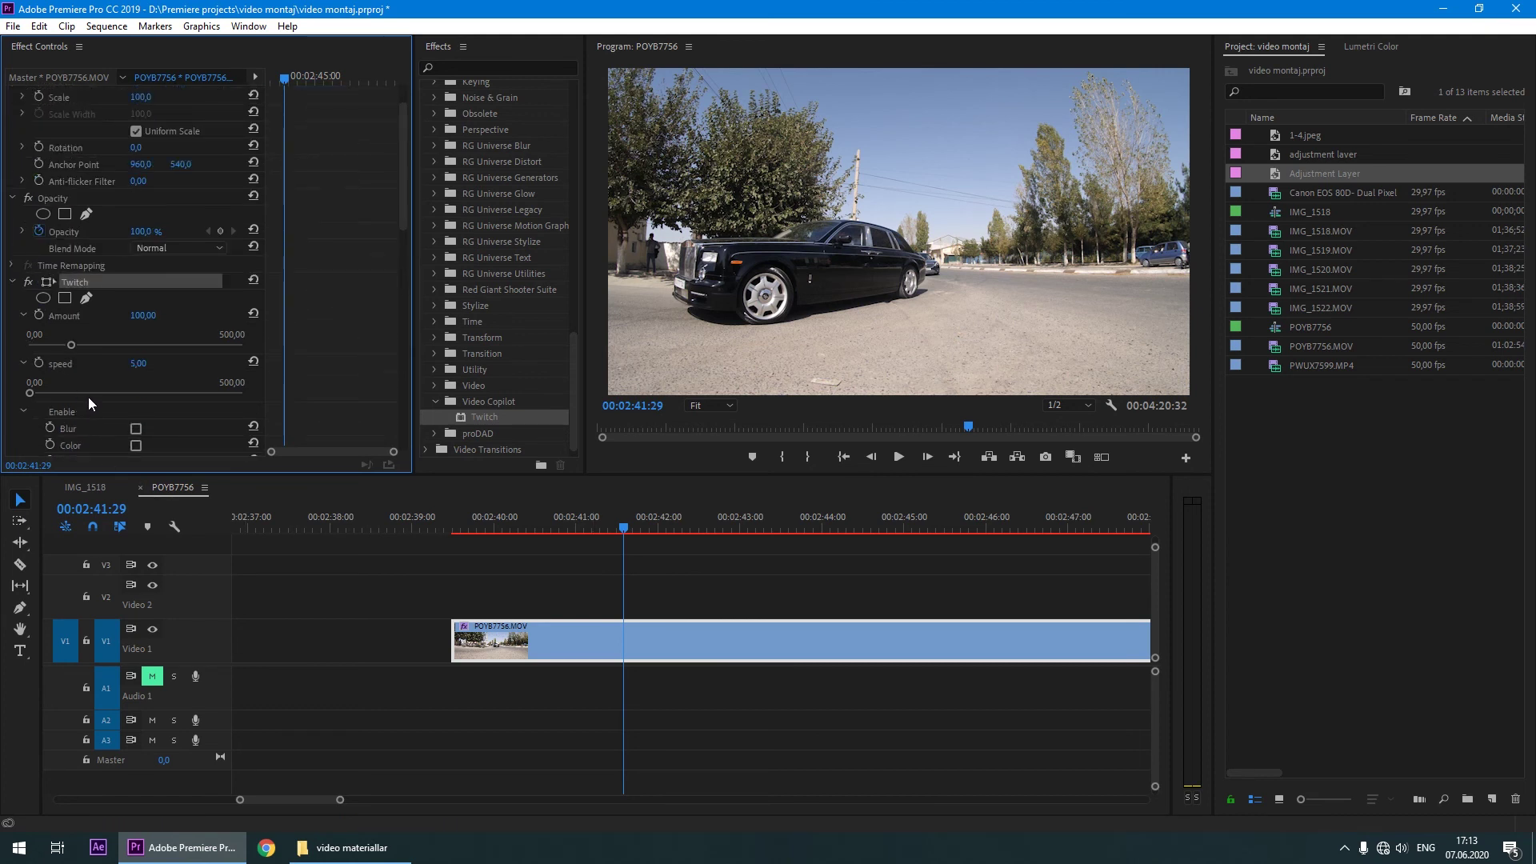
{"action": "scroll", "coordinate": [64, 373], "scroll_direction": "down", "scroll_amount": 1}
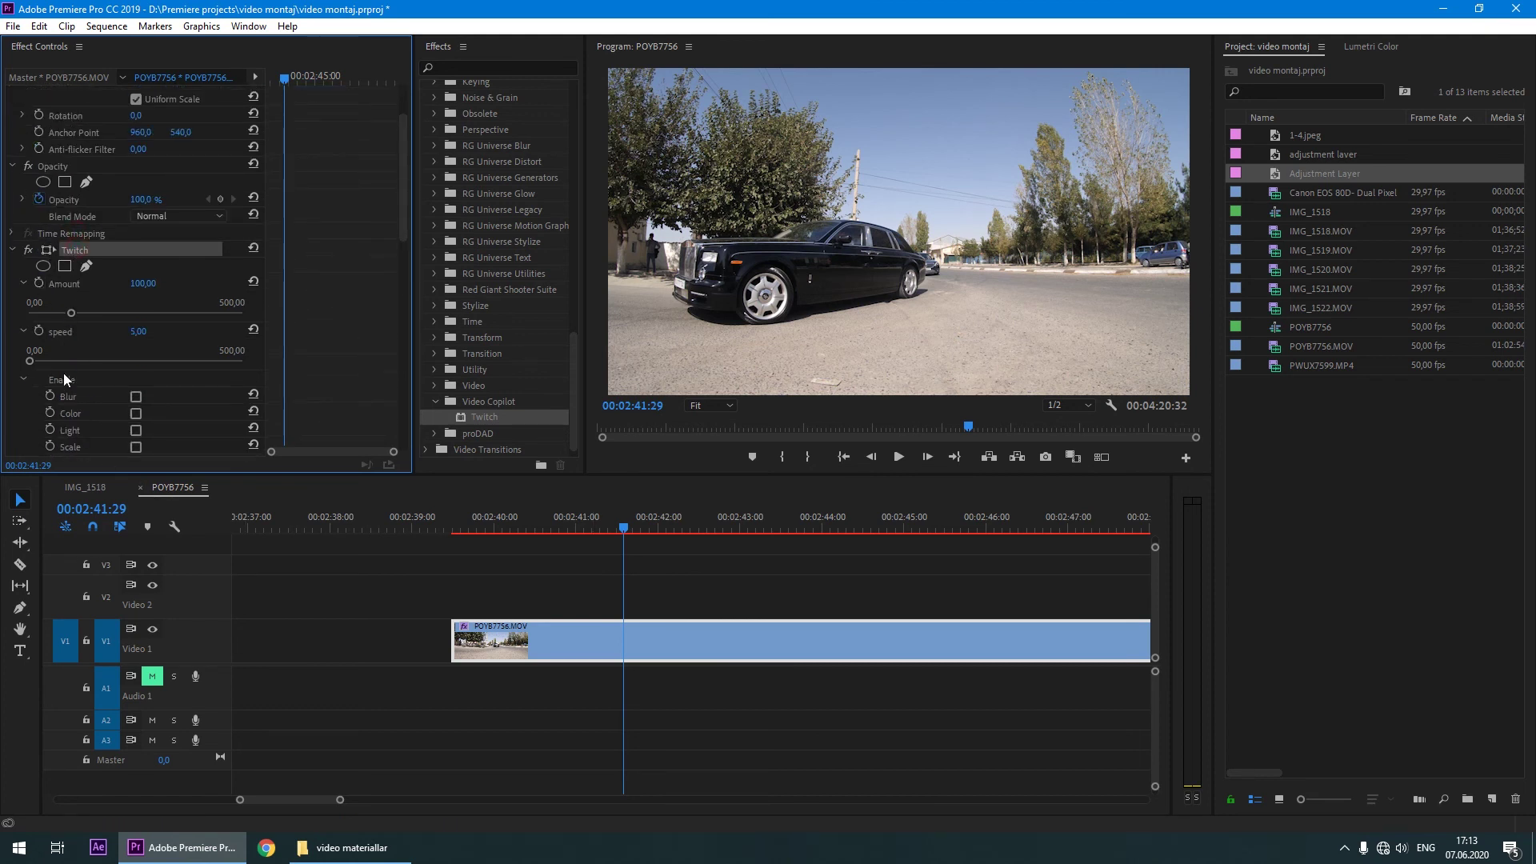
{"action": "scroll", "coordinate": [99, 382], "scroll_direction": "down", "scroll_amount": 1}
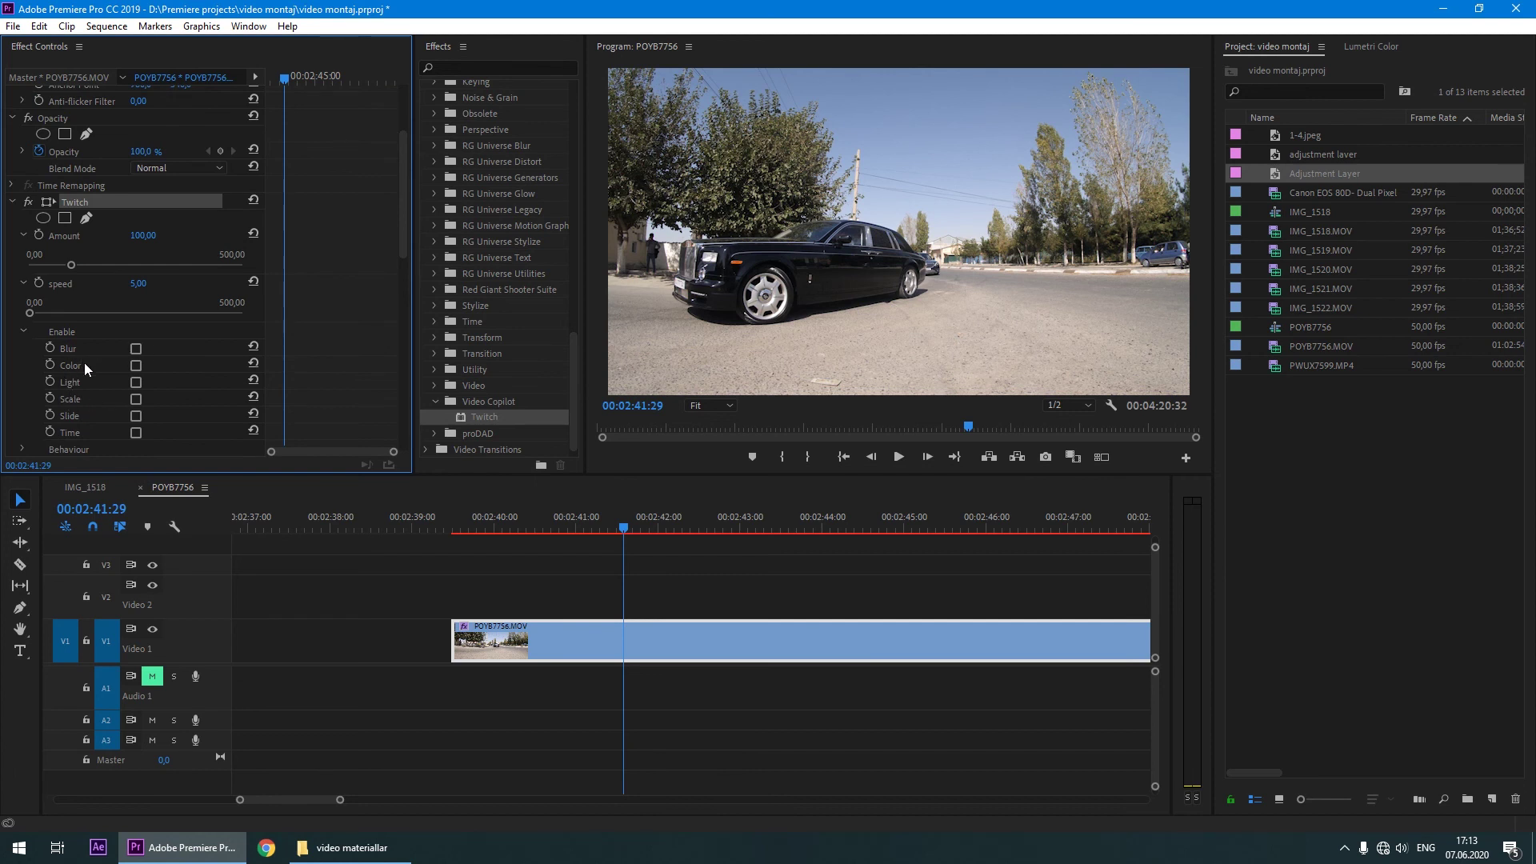
{"action": "scroll", "coordinate": [81, 431], "scroll_direction": "down", "scroll_amount": 1}
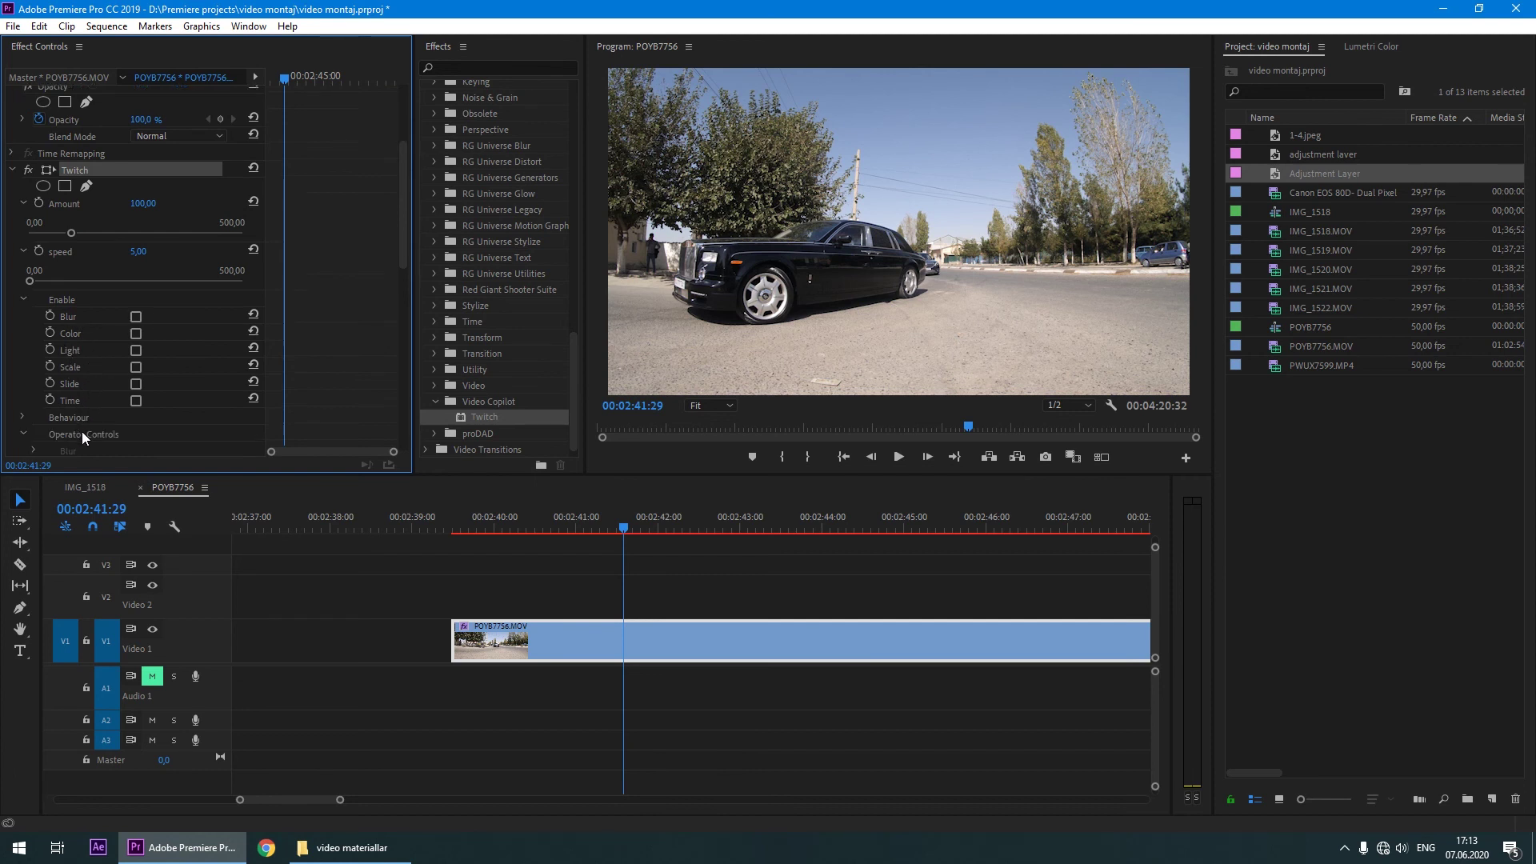
{"action": "scroll", "coordinate": [82, 431], "scroll_direction": "down", "scroll_amount": 1}
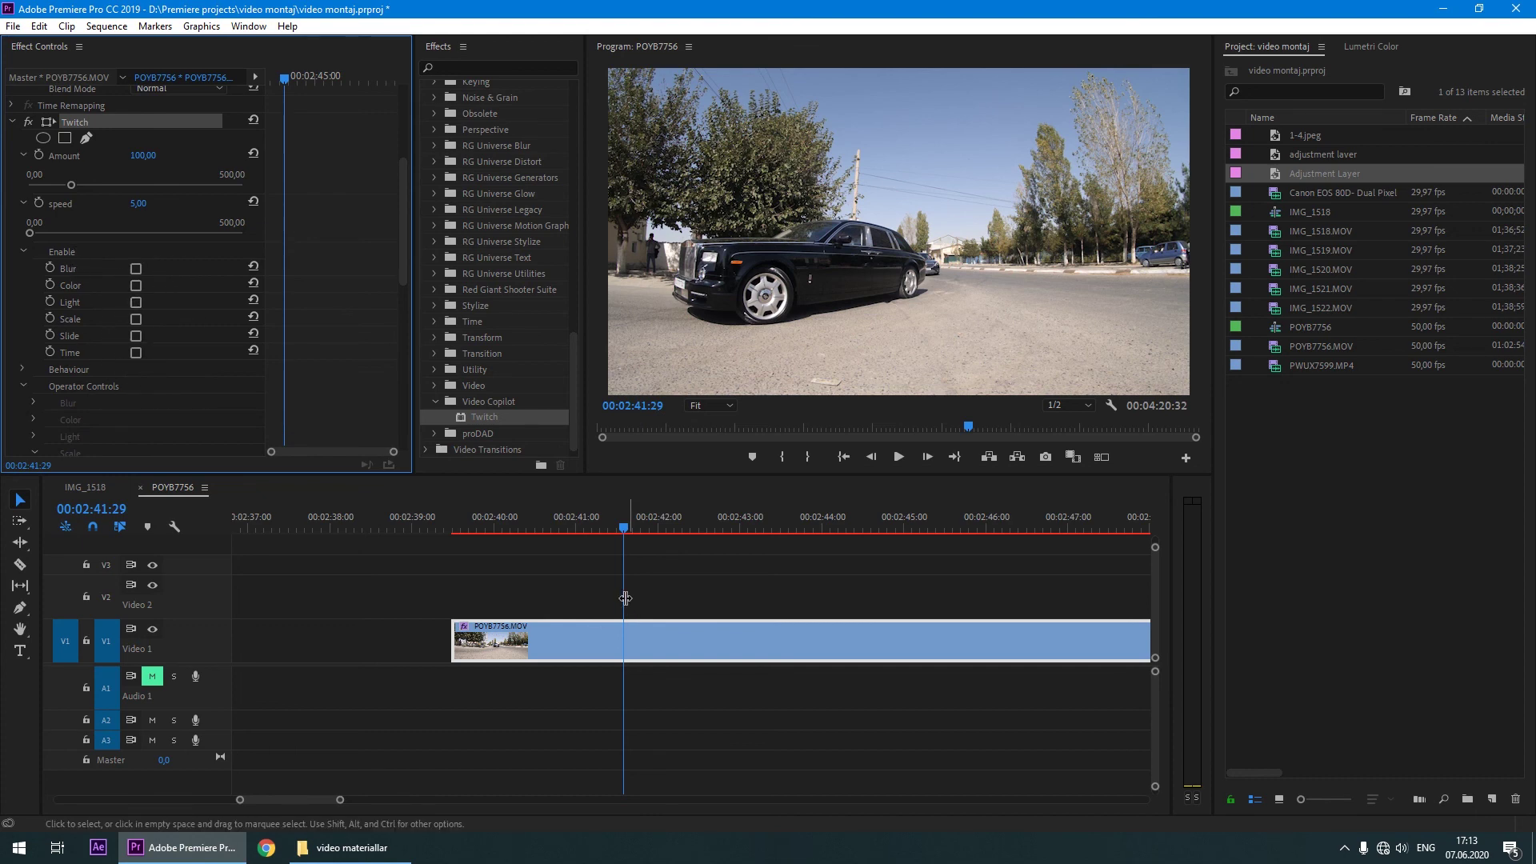
{"action": "left_click", "coordinate": [716, 582]}
{"action": "key", "text": "space"}
{"action": "key", "text": "minus"}
{"action": "key", "text": "minus"}
{"action": "key", "text": "minus"}
Zoom the timeline back in and expand Video Effects > Digital Anarchy to list Beauty Box.
{"action": "key", "text": "equal"}
{"action": "key", "text": "equal"}
{"action": "key", "text": "equal"}
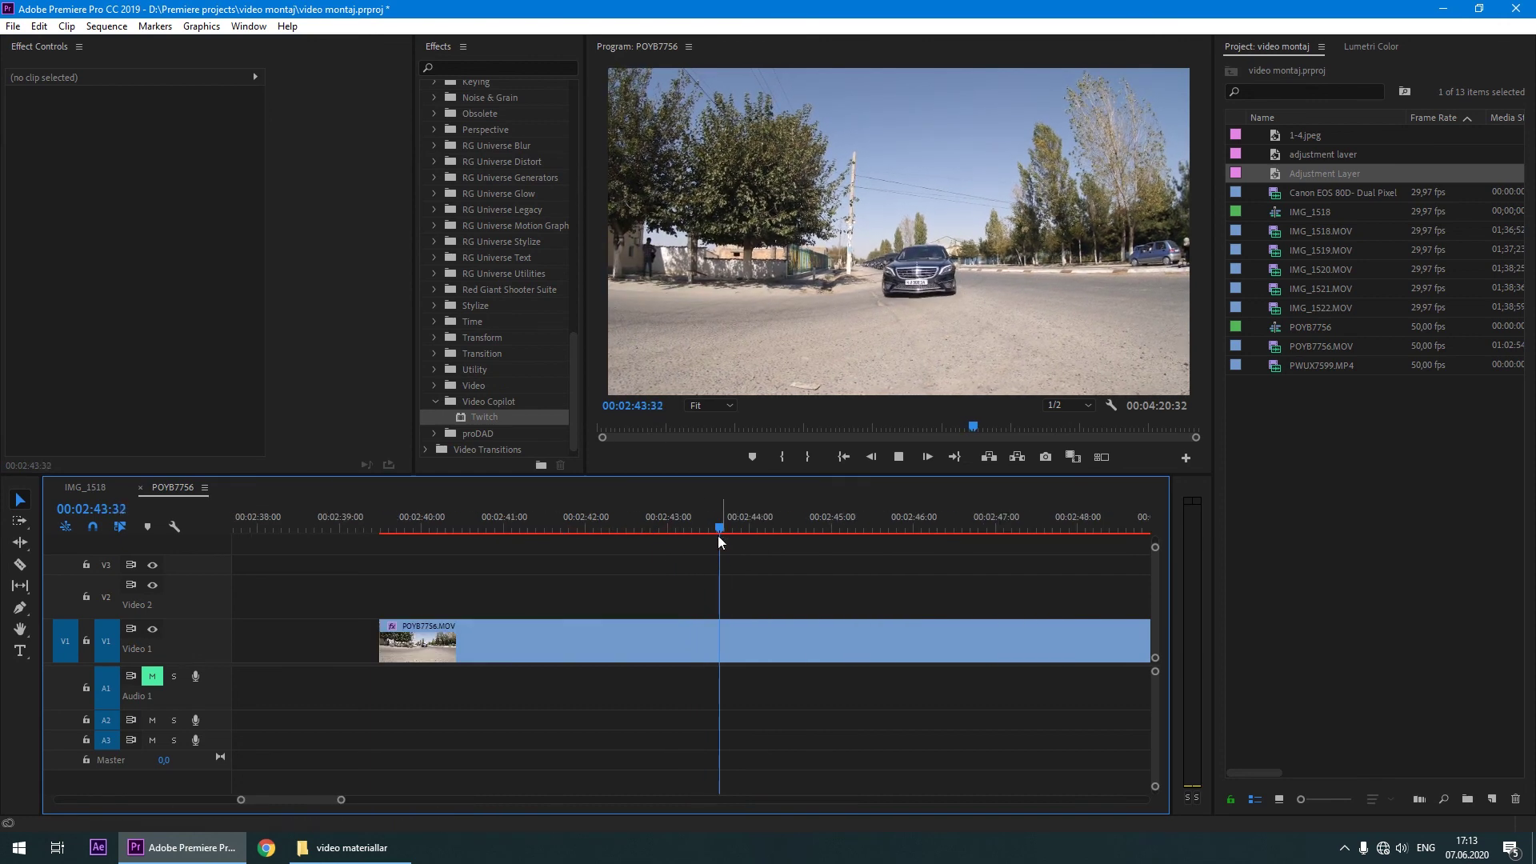
{"action": "left_click_drag", "start_coordinate": [718, 533], "coordinate": [552, 560]}
{"action": "scroll", "coordinate": [556, 185], "scroll_direction": "up", "scroll_amount": 5}
{"action": "scroll", "coordinate": [541, 243], "scroll_direction": "down", "scroll_amount": 3}
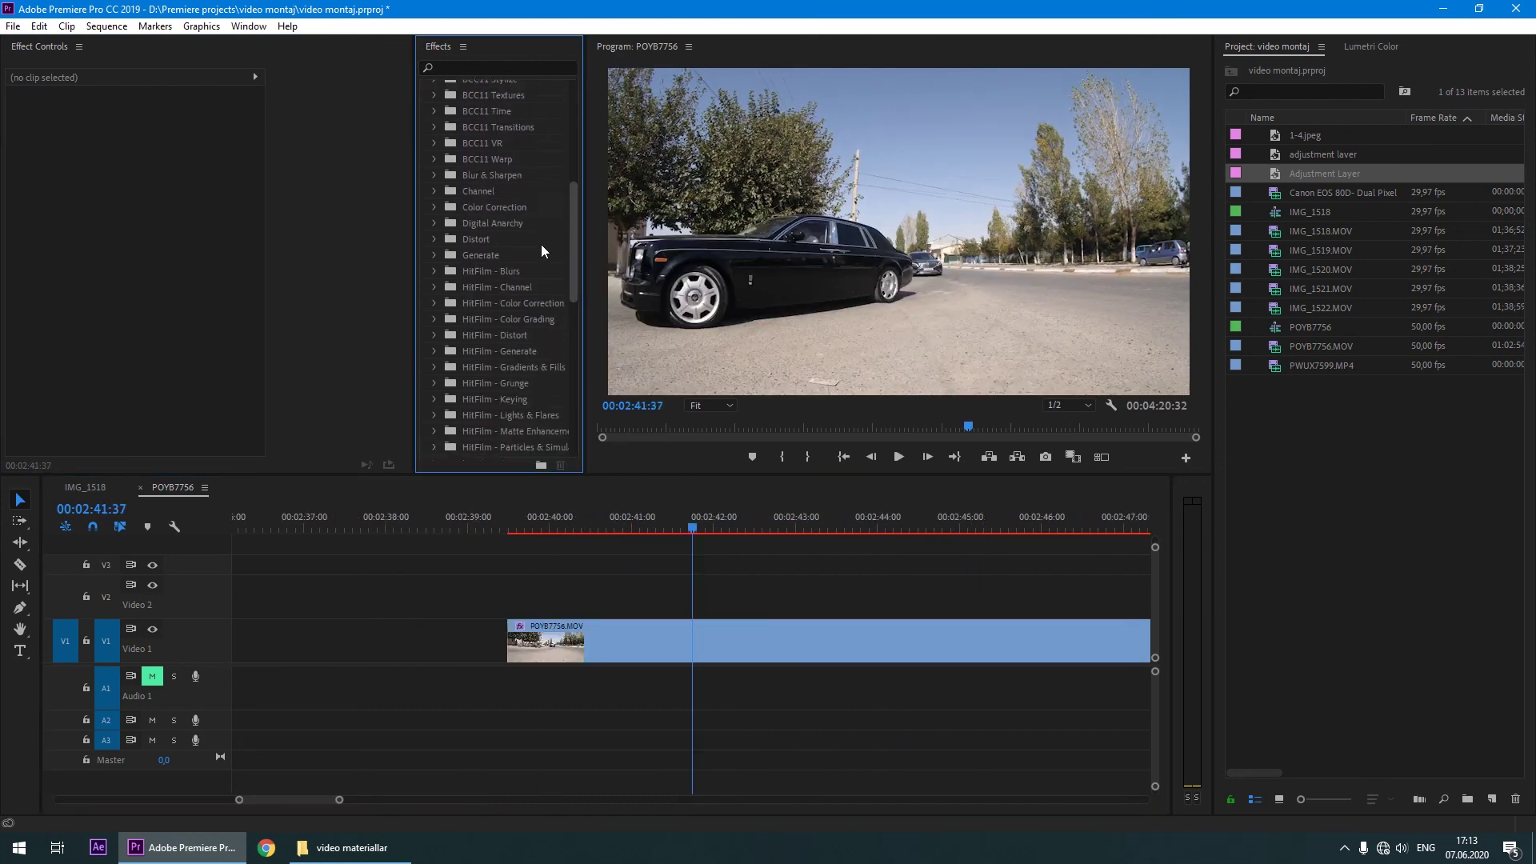
{"action": "scroll", "coordinate": [543, 252], "scroll_direction": "down", "scroll_amount": 2}
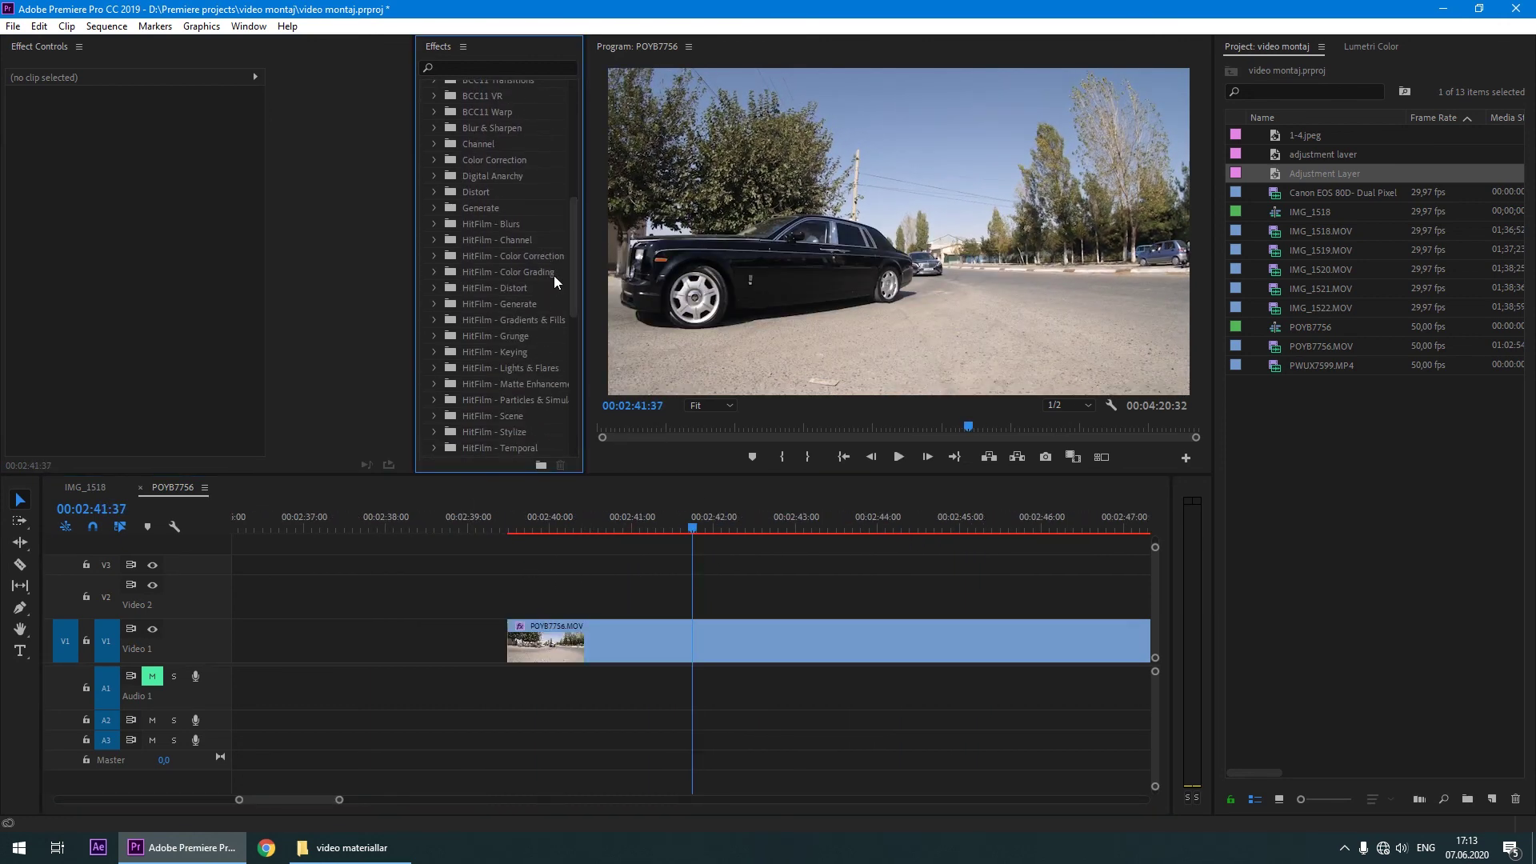
{"action": "left_click_drag", "start_coordinate": [570, 253], "coordinate": [563, 109]}
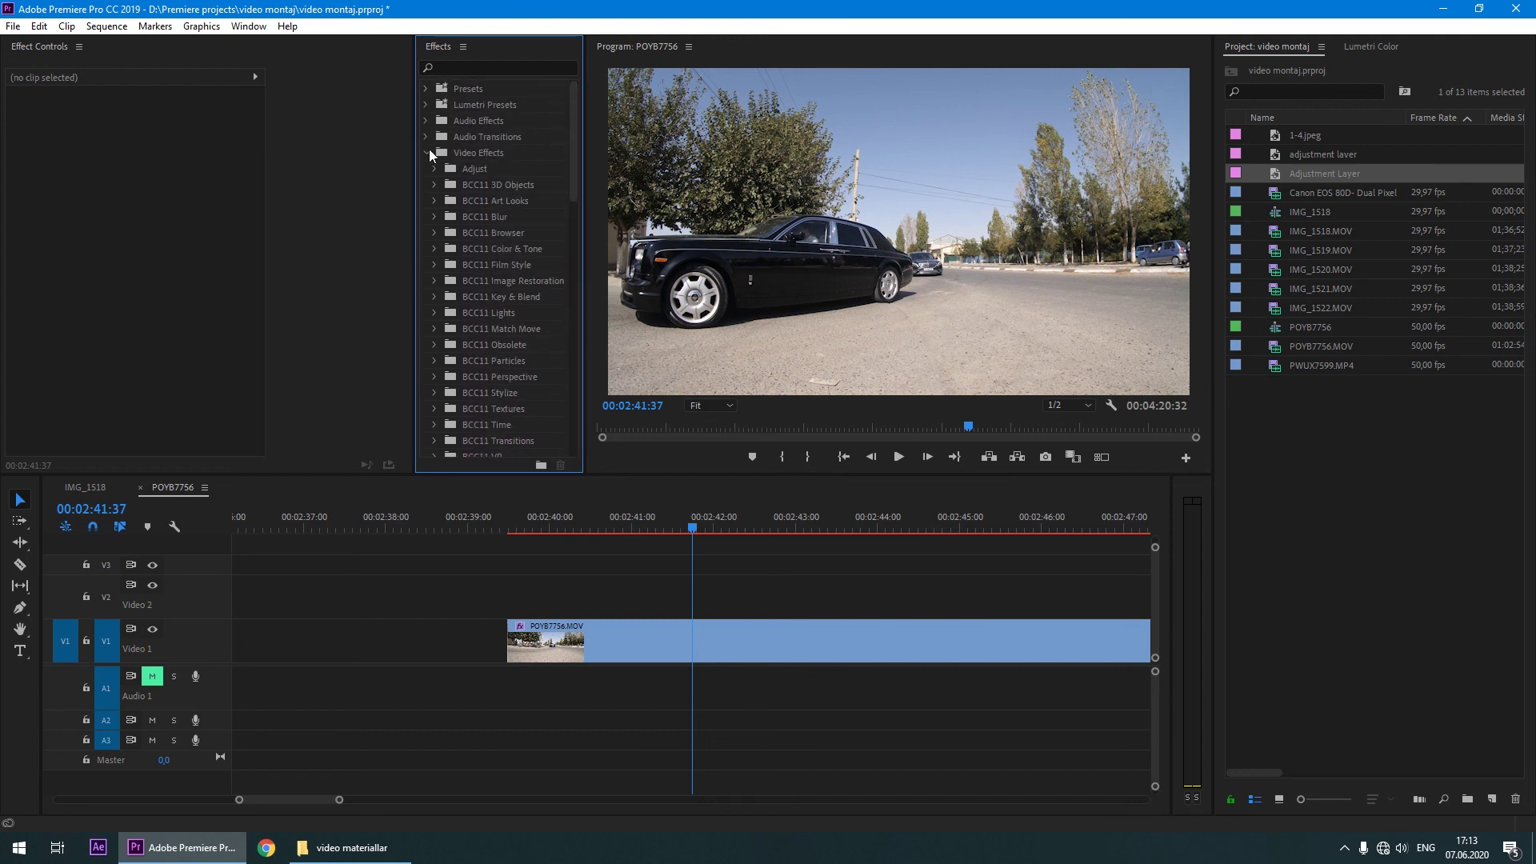
{"action": "left_click", "coordinate": [429, 152]}
{"action": "left_click", "coordinate": [429, 152]}
{"action": "scroll", "coordinate": [536, 223], "scroll_direction": "down", "scroll_amount": 2}
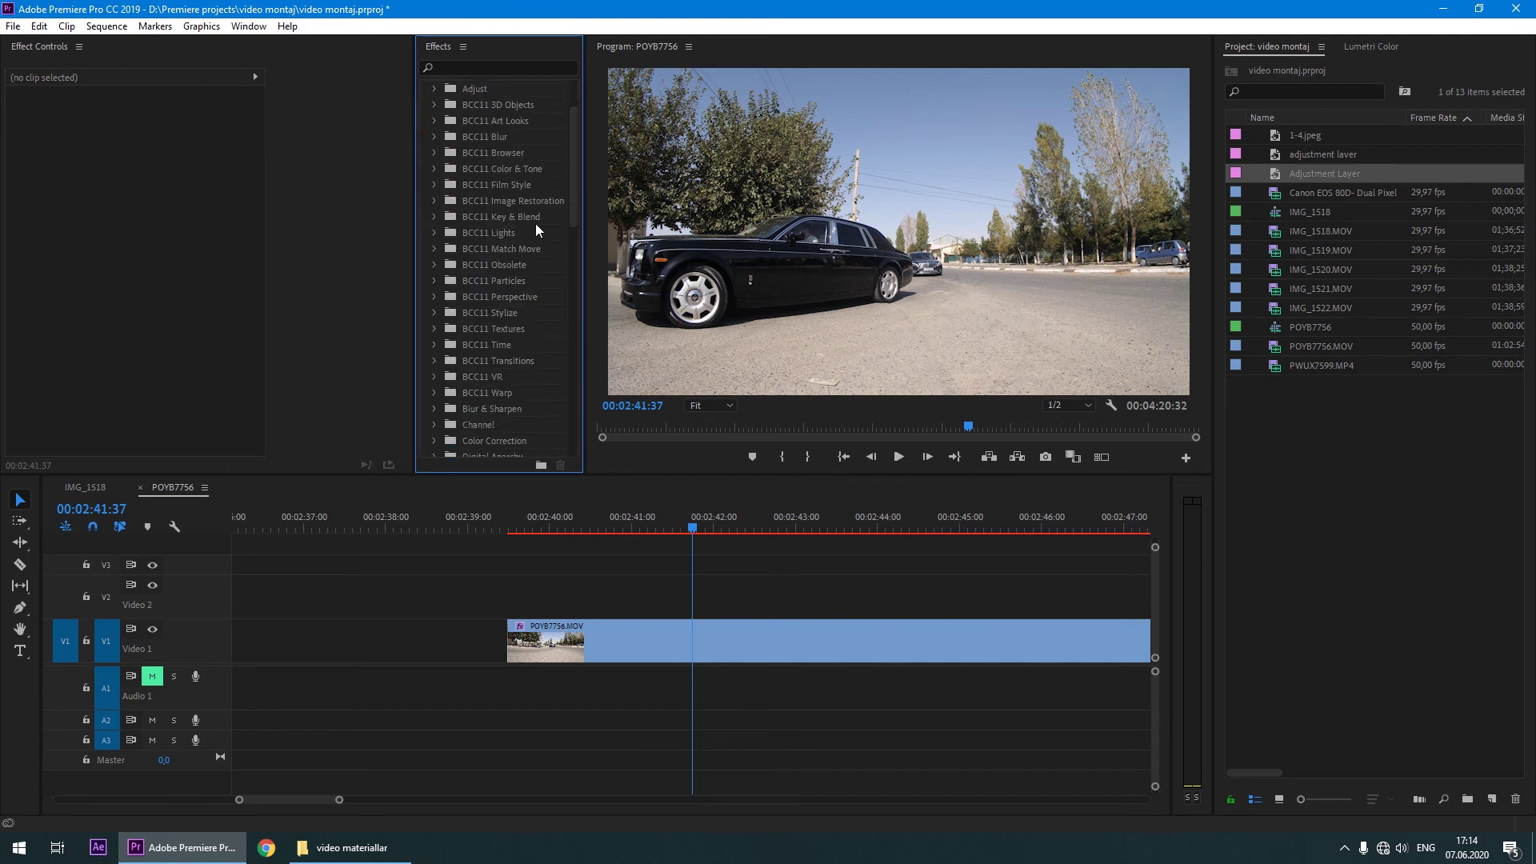
{"action": "left_click_drag", "start_coordinate": [575, 176], "coordinate": [573, 212]}
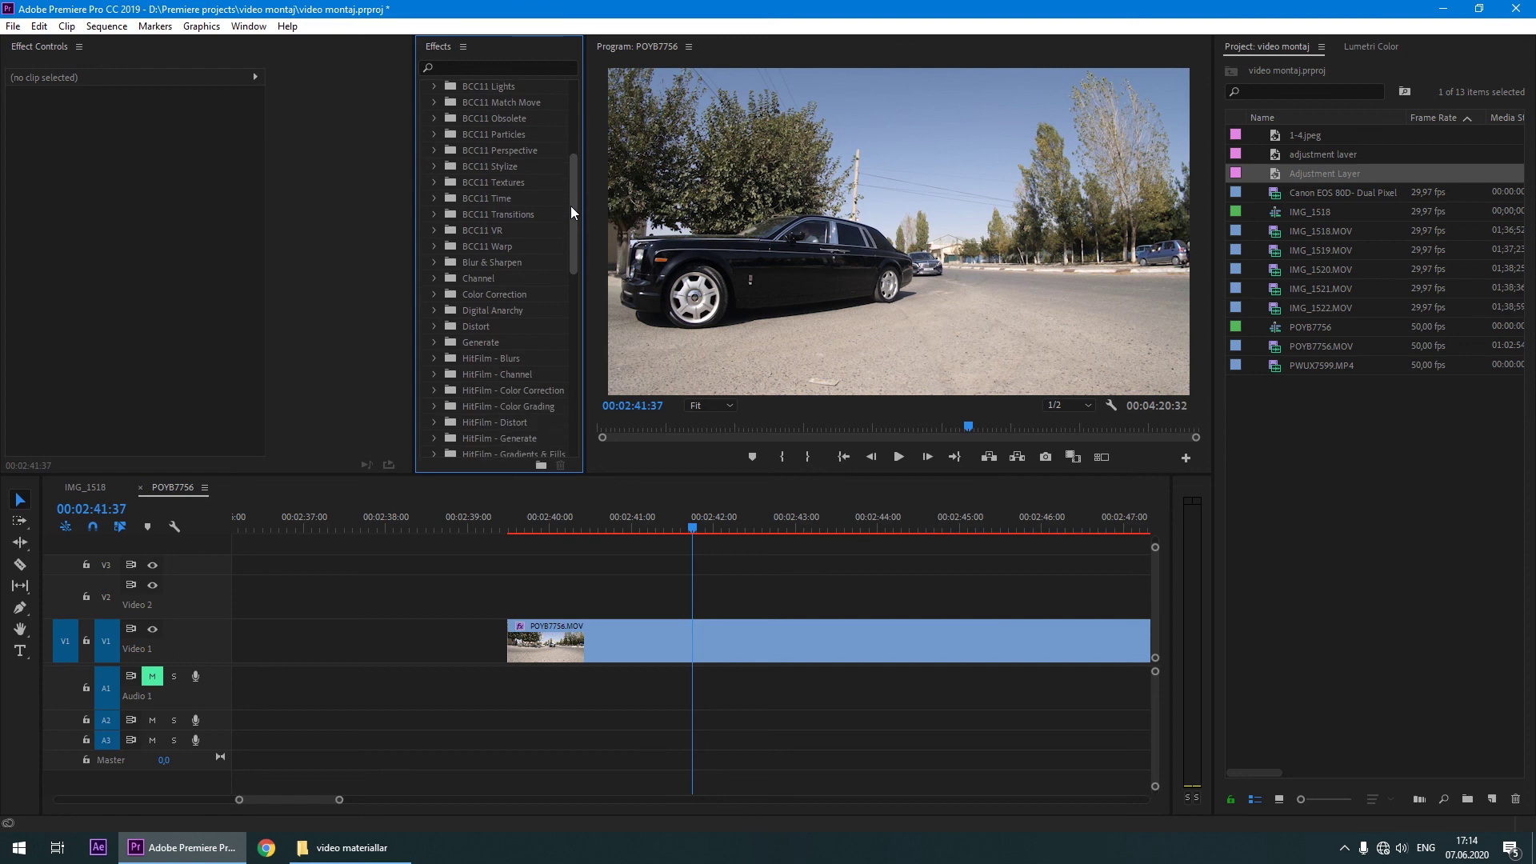
{"action": "left_click", "coordinate": [435, 308]}
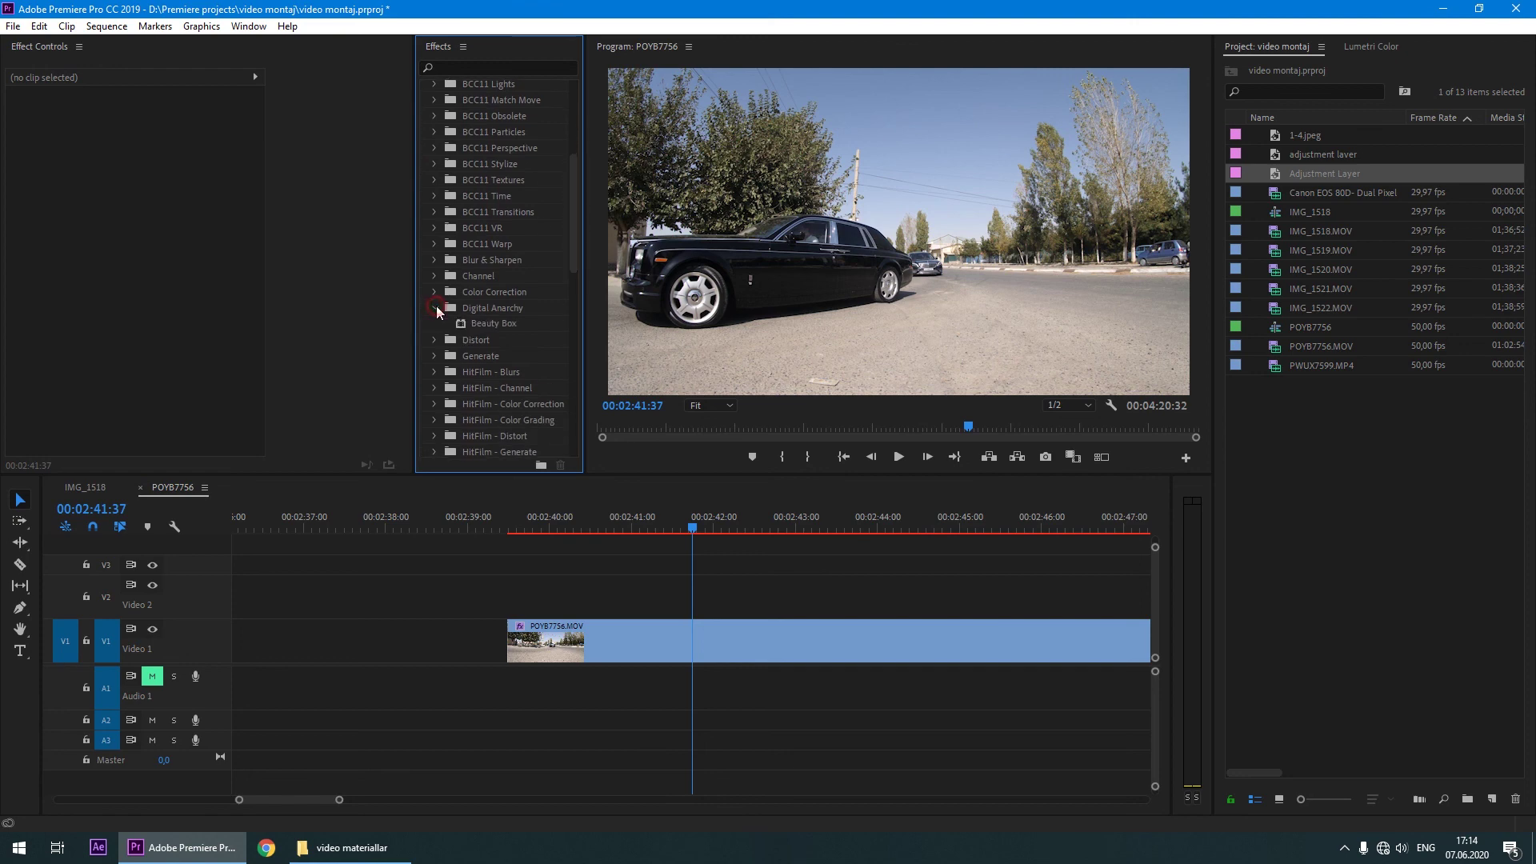